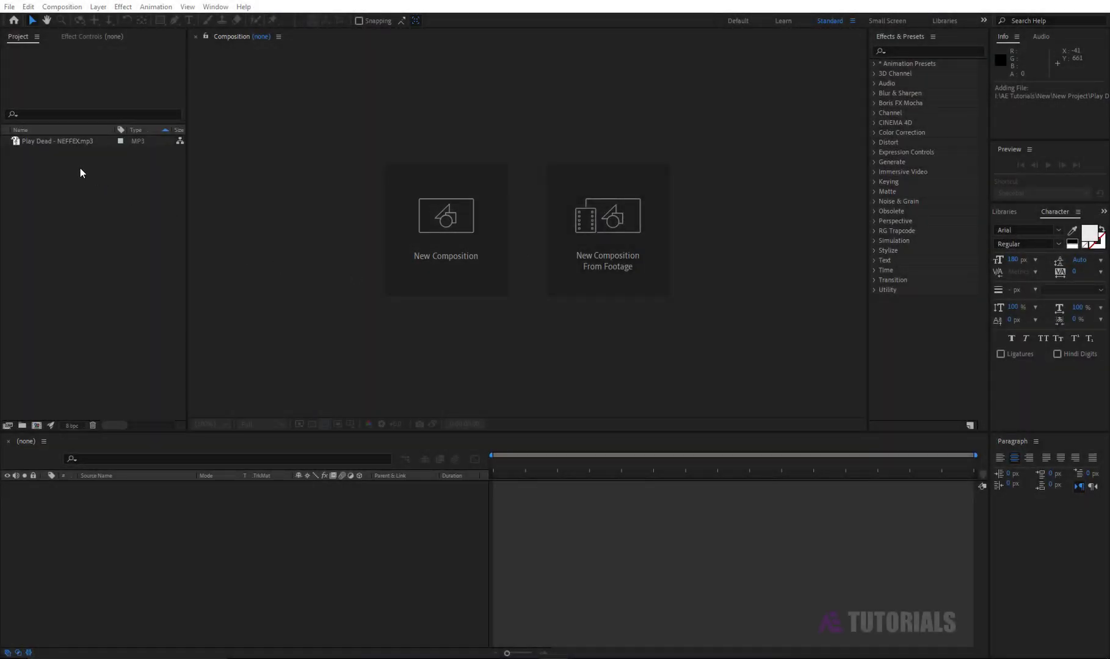
# Create a composition named Audio at 29.97 fps with a shortened duration
pyautogui.click(86, 141)
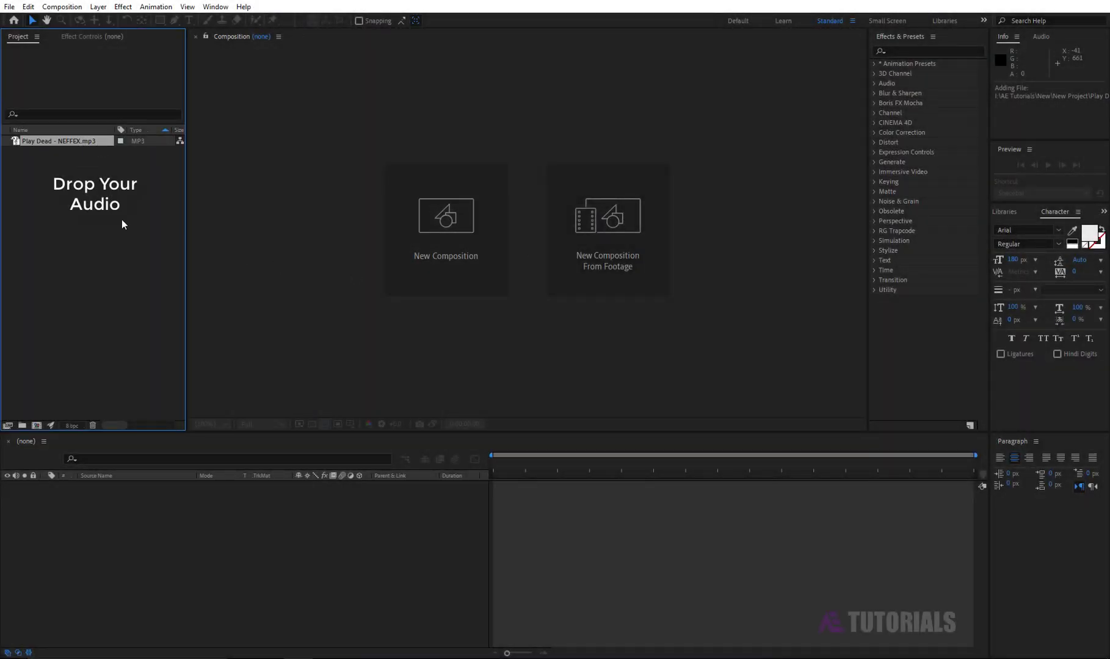
pyautogui.click(36, 426)
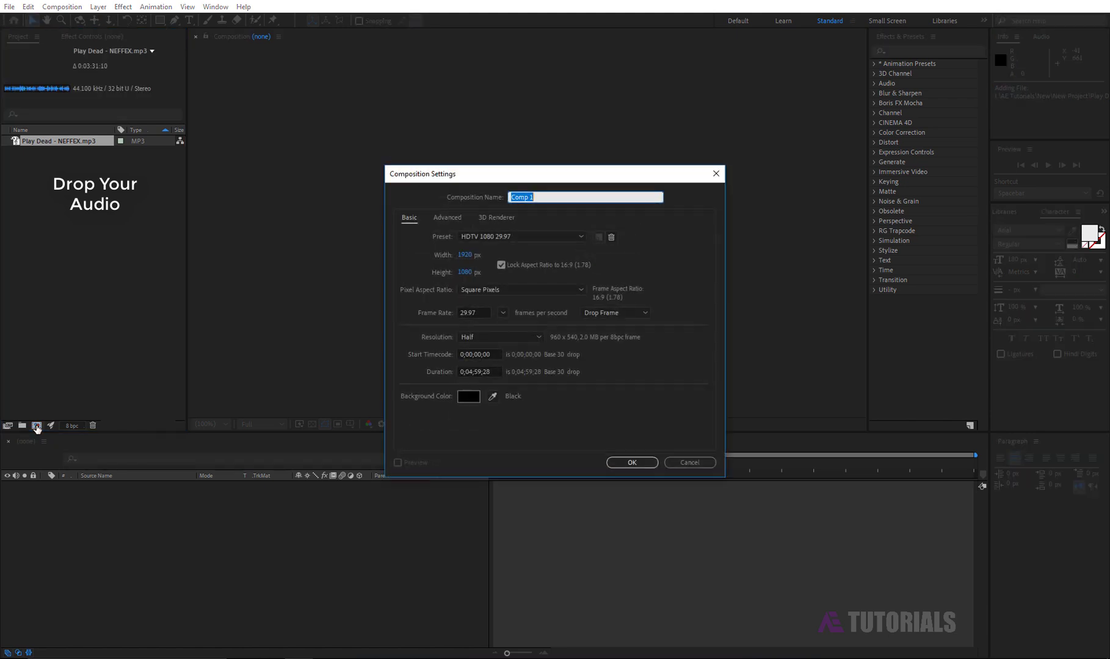
pyautogui.write('Audio')
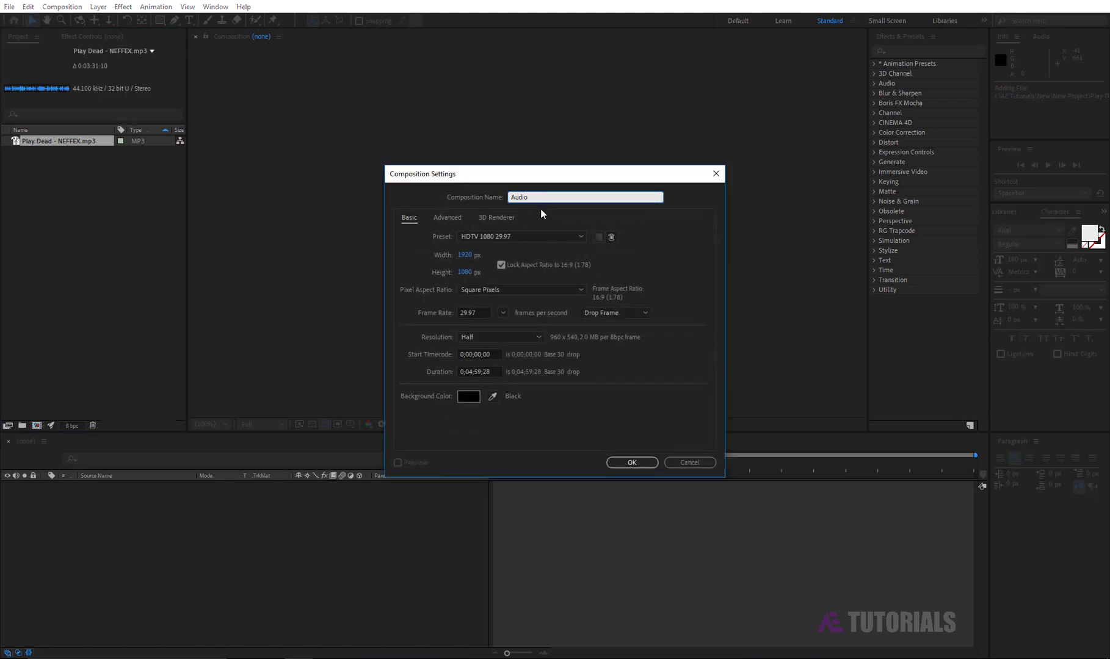
pyautogui.click(502, 312)
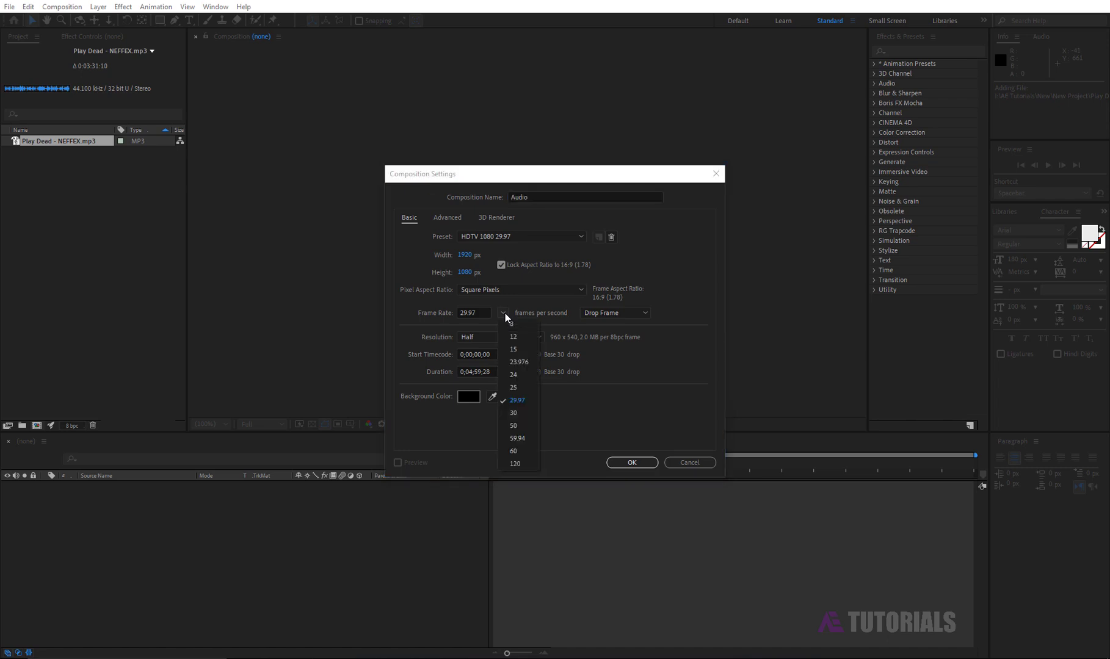
pyautogui.click(525, 400)
pyautogui.click(470, 372)
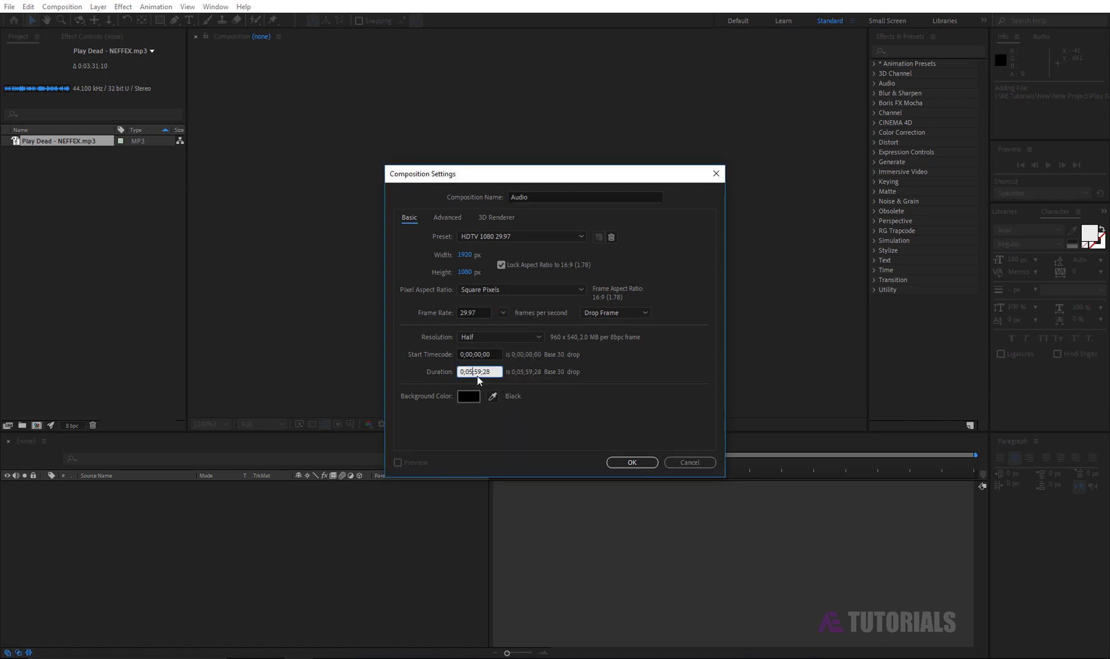
pyautogui.write('0')
pyautogui.moveTo(482, 372); pyautogui.dragTo(491, 373)
pyautogui.click(621, 463)
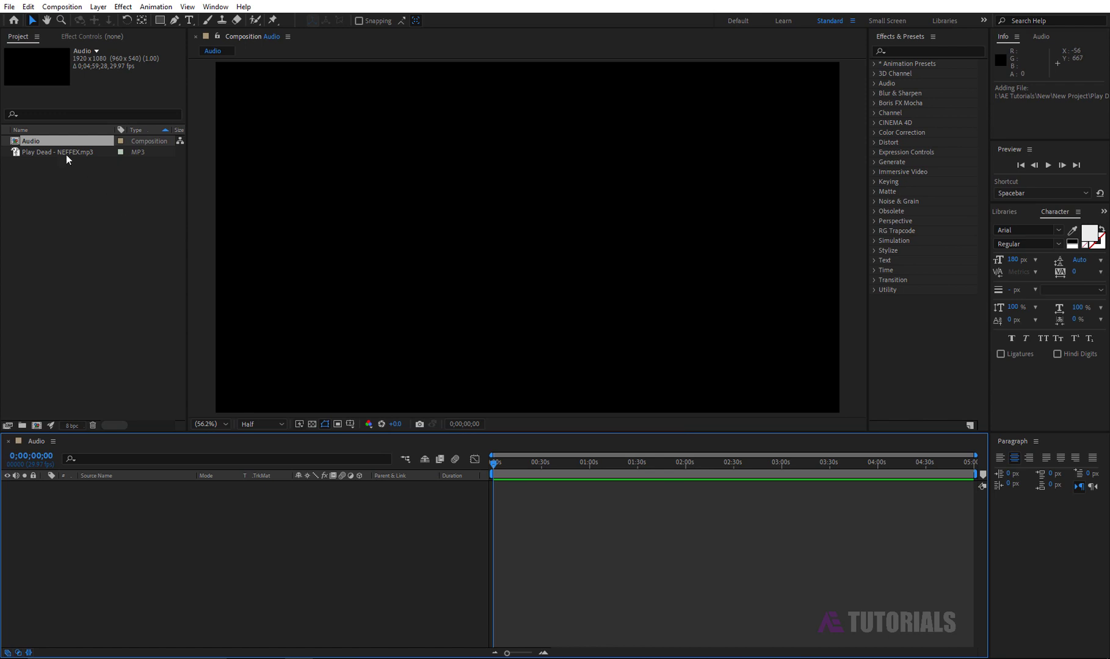
# Place the song in the Audio timeline and begin a new composition named Spectrum
pyautogui.moveTo(67, 157); pyautogui.dragTo(155, 520)
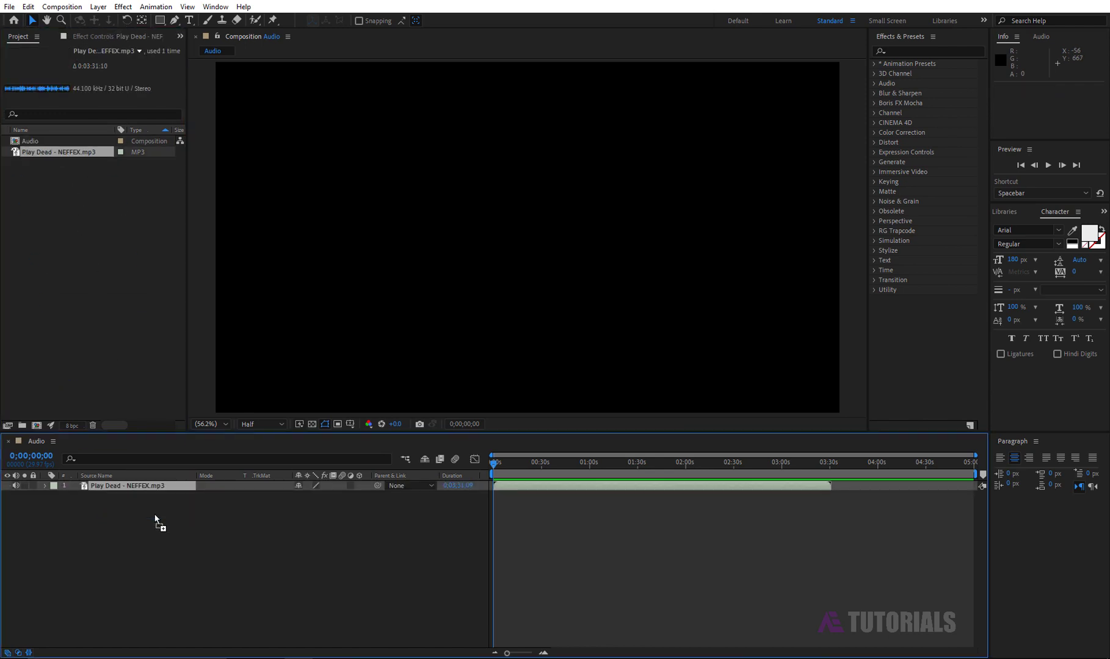
pyautogui.click(37, 425)
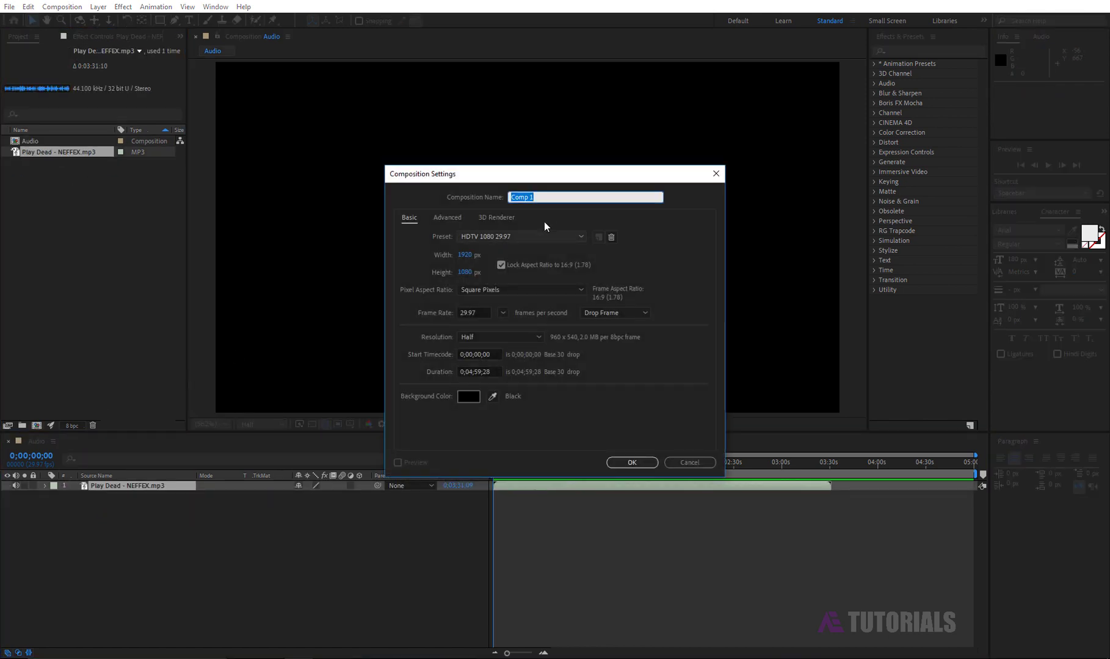
pyautogui.write('Spectrum')
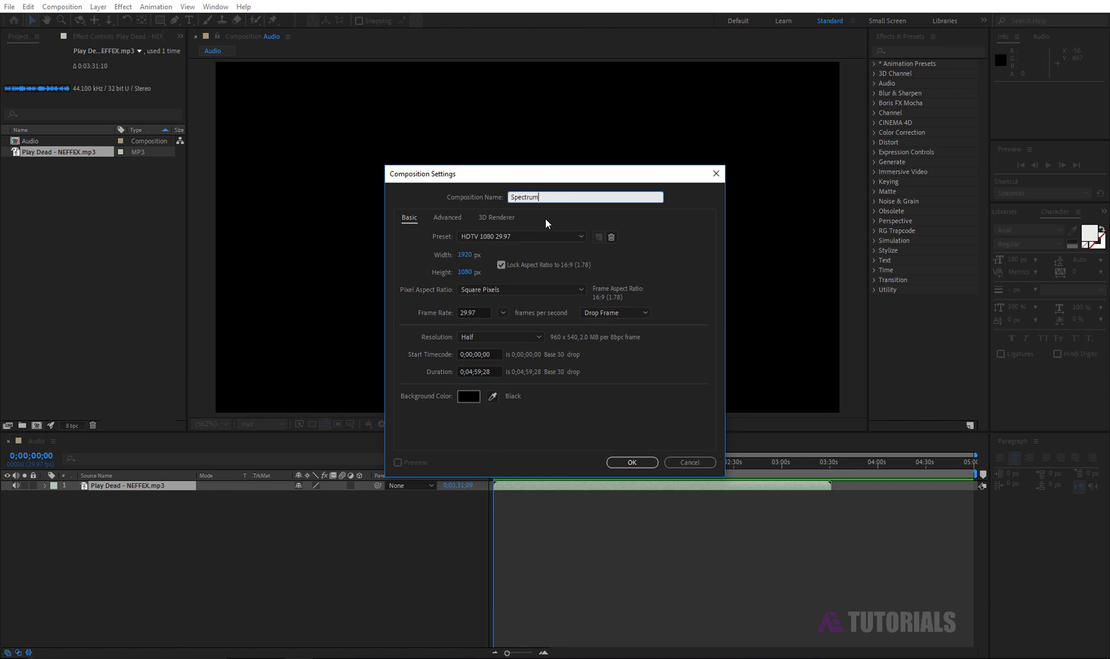
# Create the Spectrum composition and add a solid layer named SP to it
pyautogui.click(618, 465)
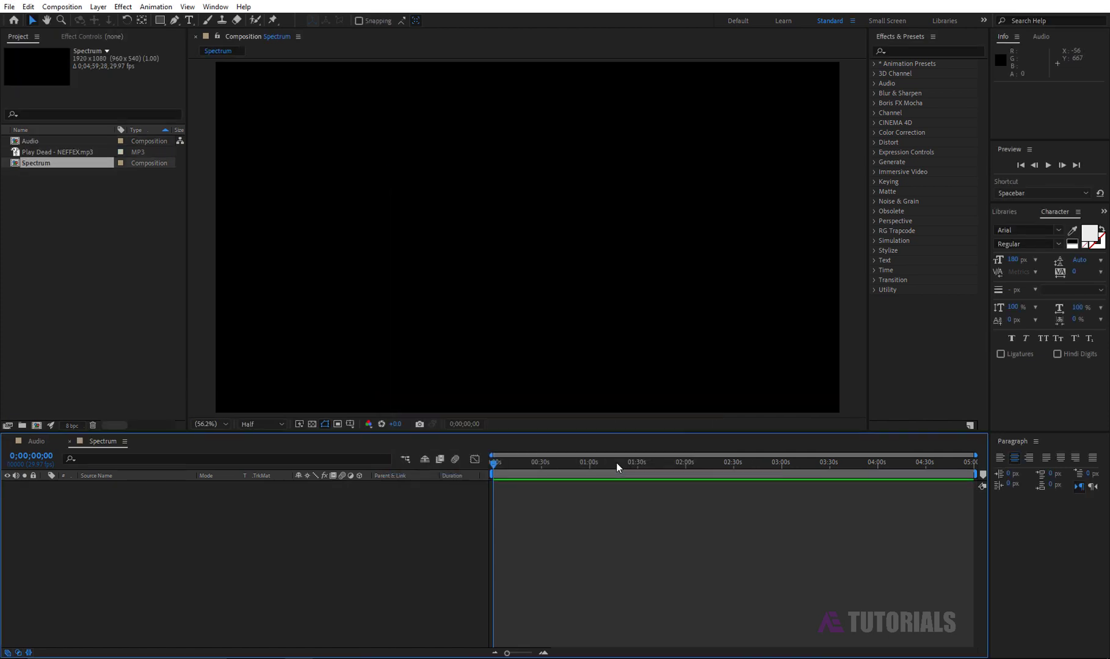
pyautogui.click(97, 7)
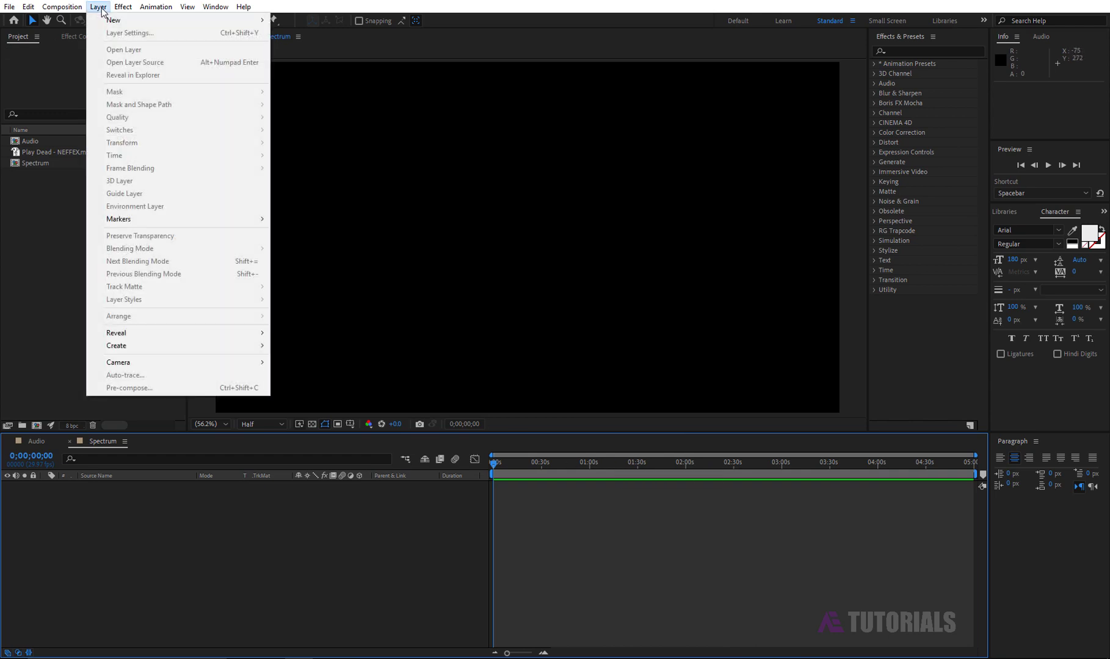
pyautogui.moveTo(203, 20)
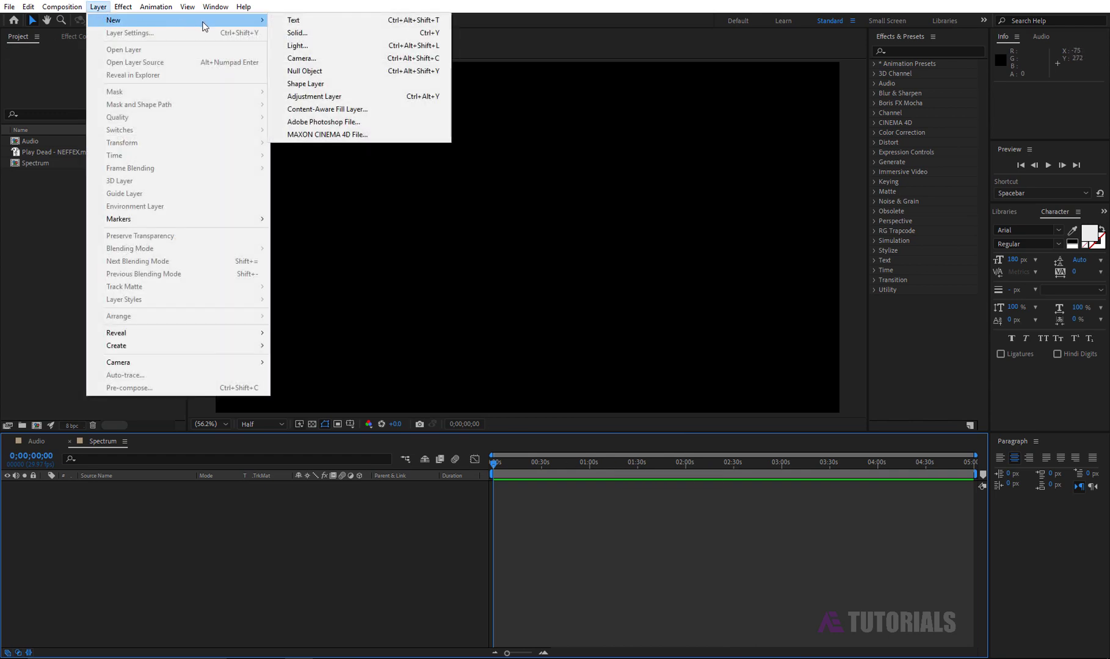
pyautogui.click(303, 37)
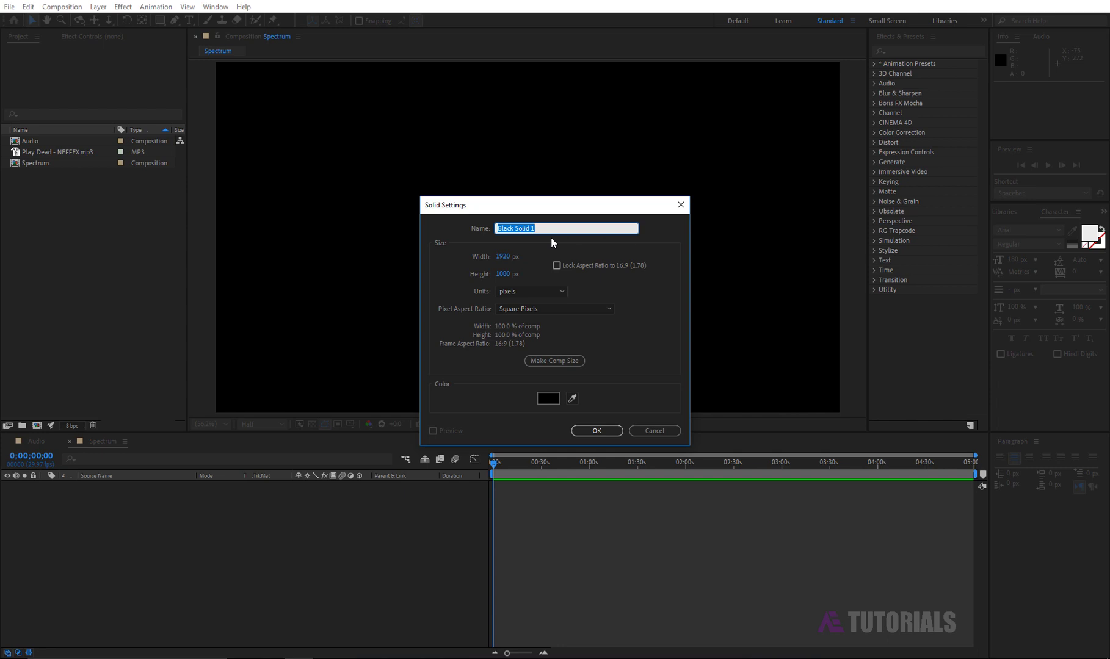
pyautogui.write('SP')
pyautogui.click(593, 431)
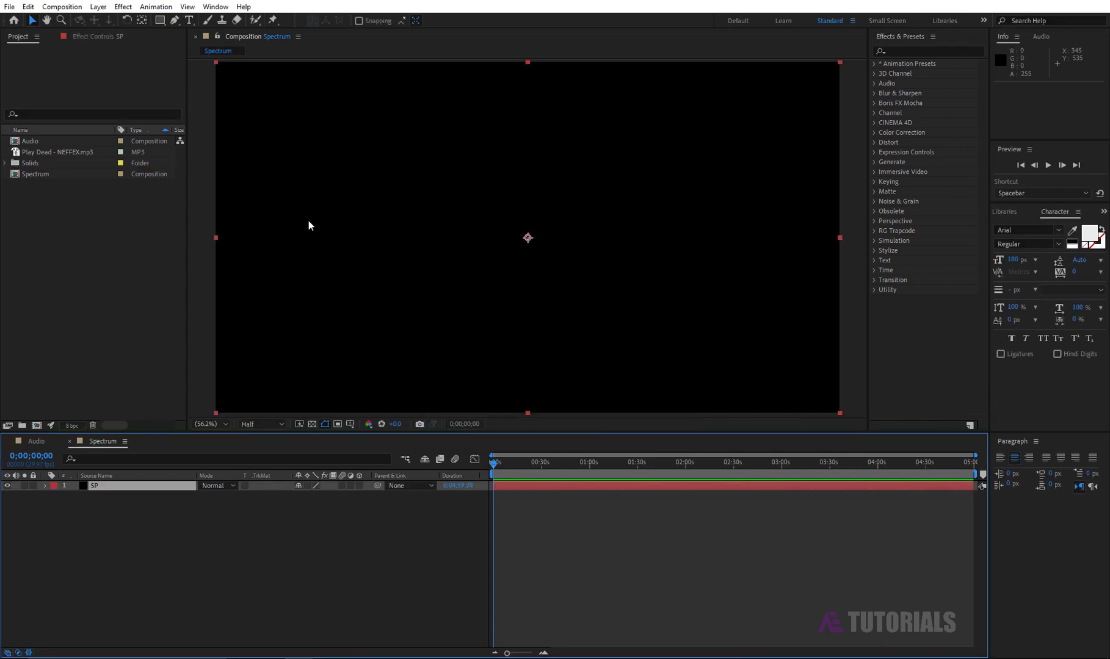
# Apply the Generate > Audio Spectrum effect to the SP solid
pyautogui.click(123, 6)
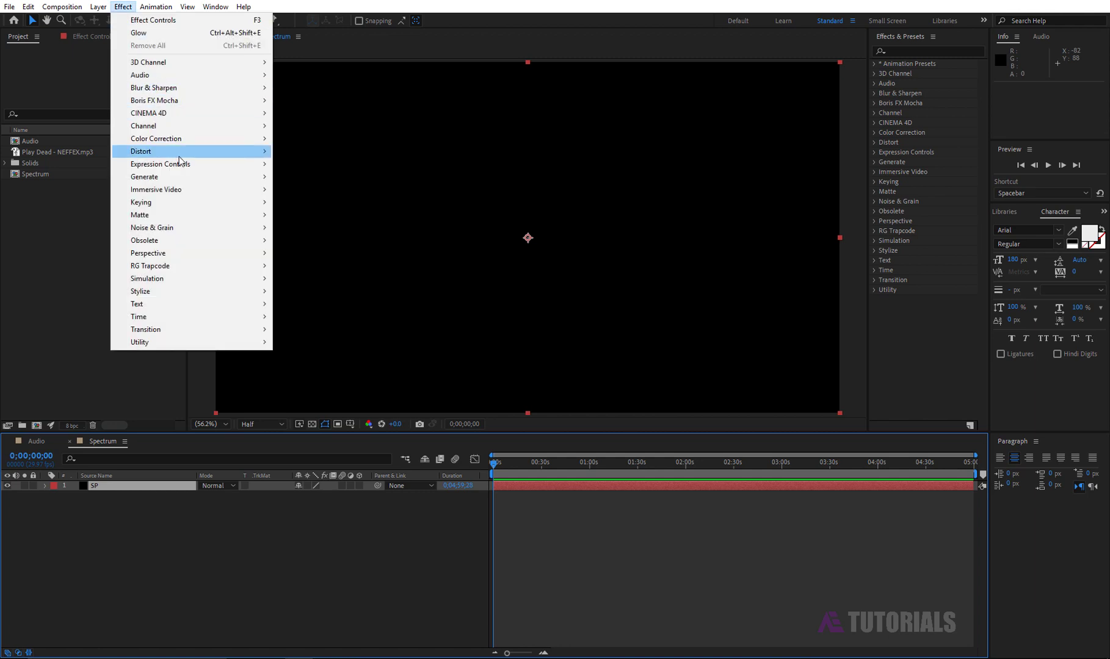
pyautogui.moveTo(192, 178)
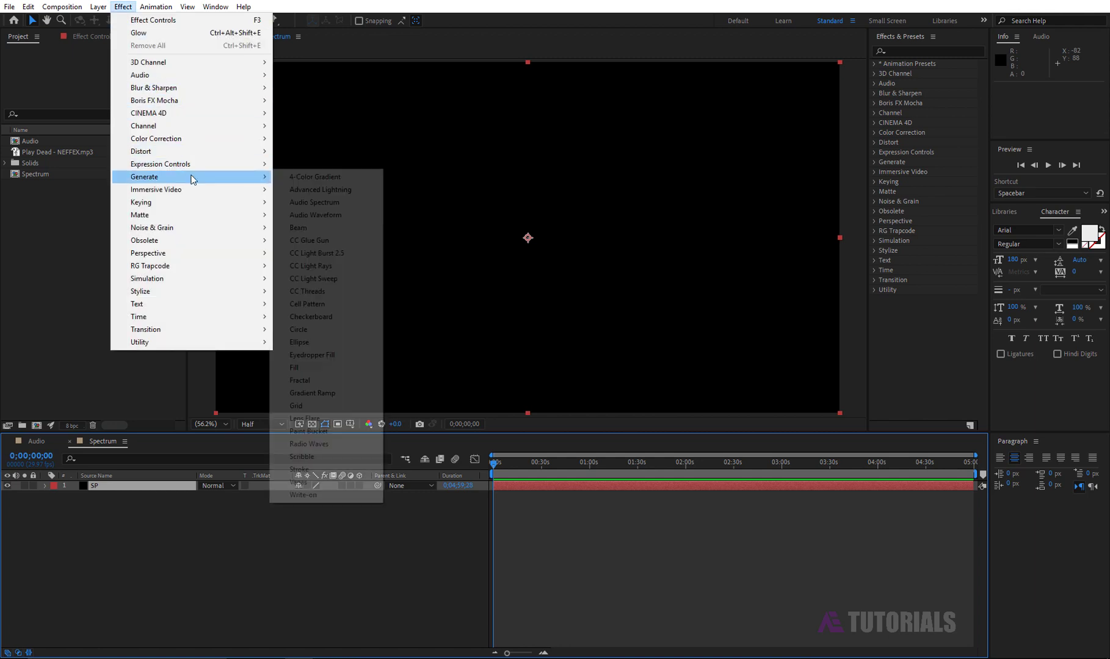
pyautogui.click(316, 203)
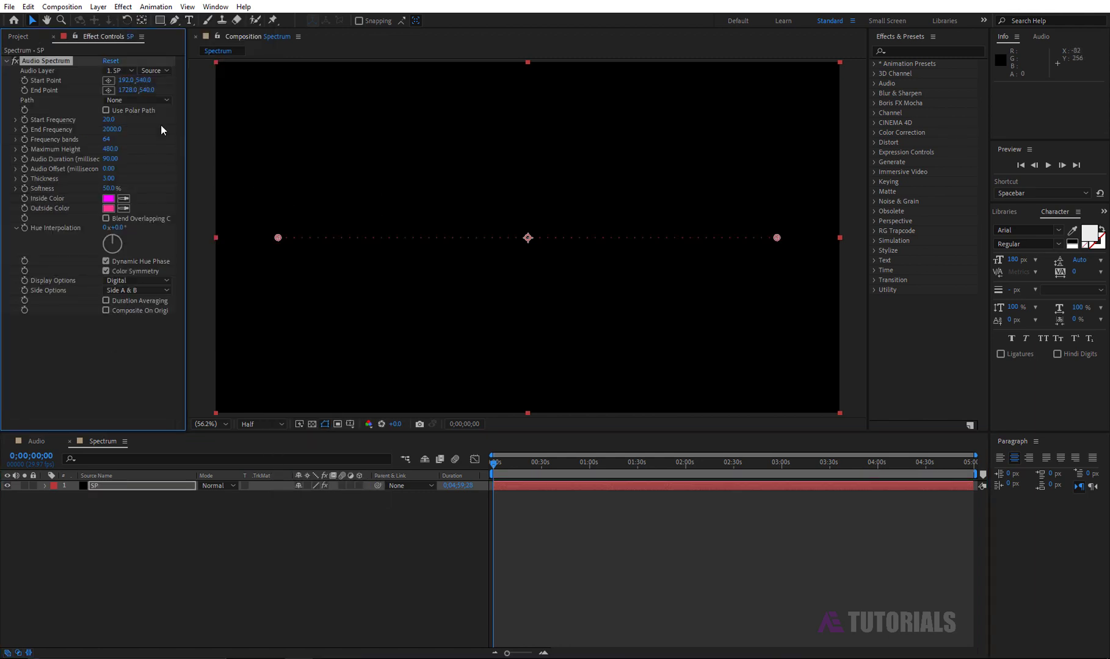
# Nest the Audio composition into the Spectrum timeline beneath the SP layer
pyautogui.click(130, 71)
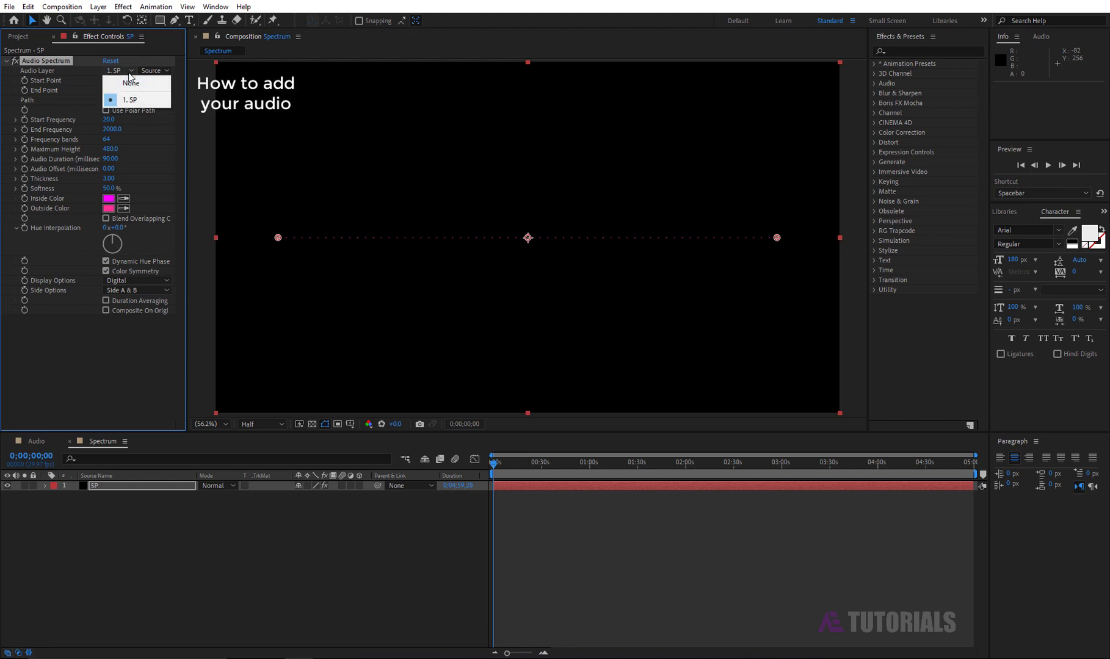
pyautogui.click(148, 105)
pyautogui.click(16, 39)
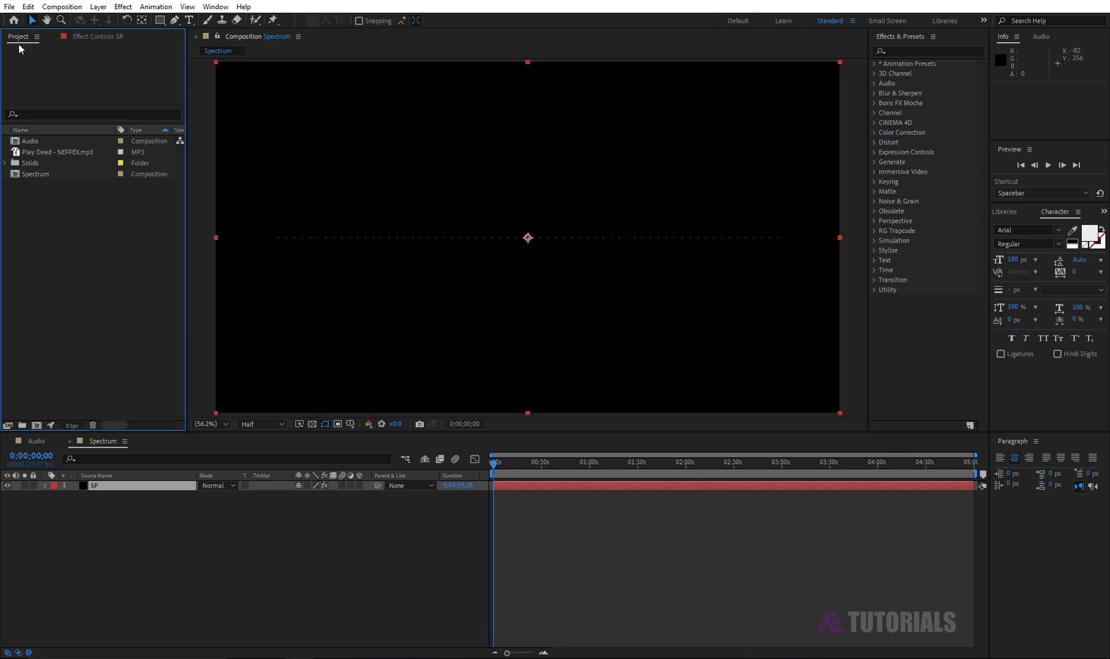
pyautogui.click(30, 142)
pyautogui.moveTo(35, 145); pyautogui.dragTo(113, 539)
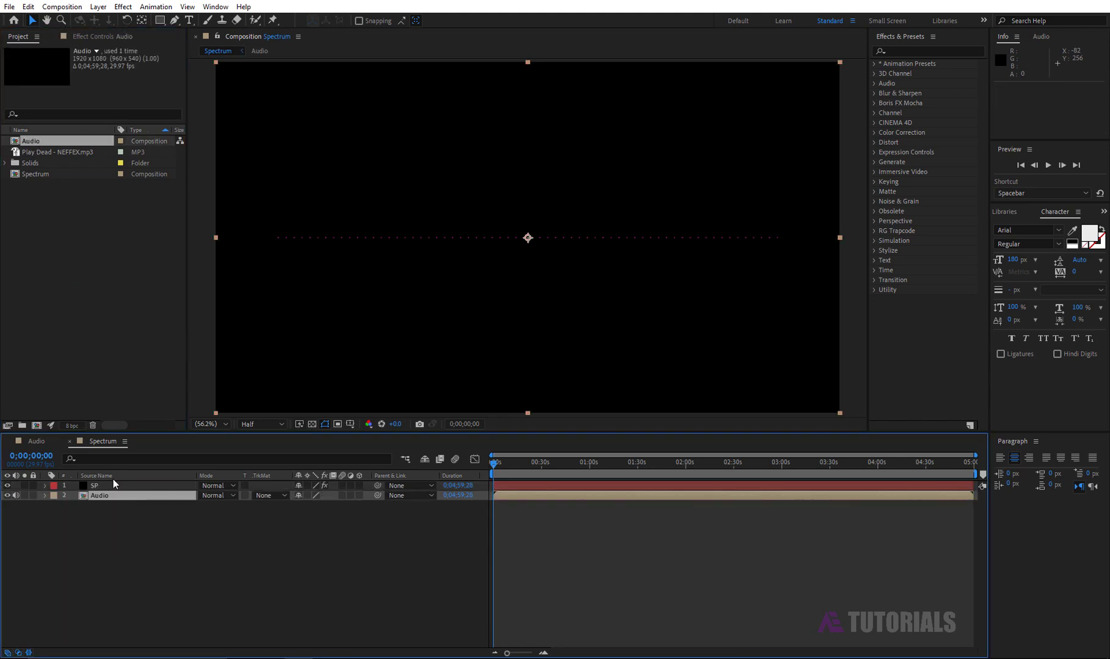
# Set Audio Spectrum's Audio Layer to the Audio layer and scrub to 0;00;33;27 to see bars
pyautogui.click(100, 38)
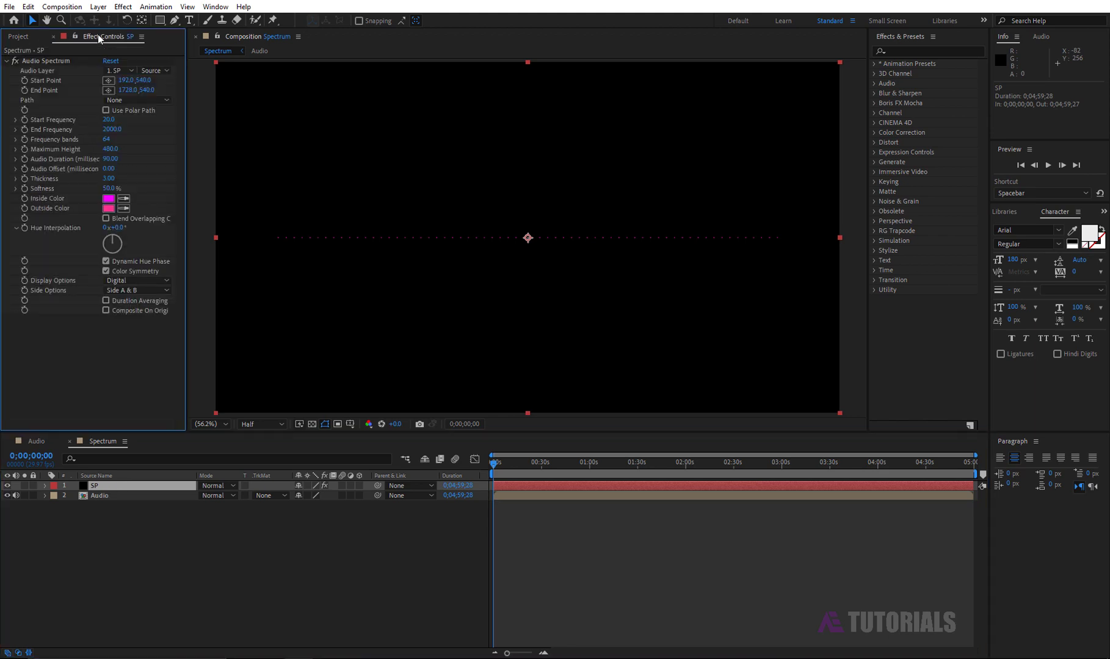
pyautogui.click(130, 71)
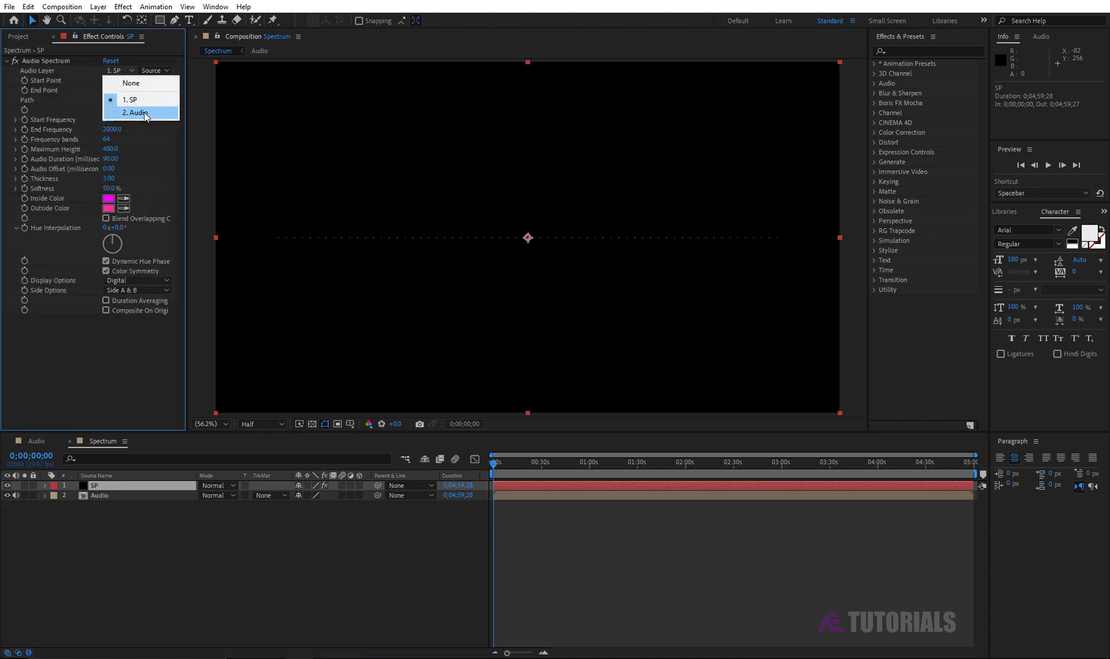
pyautogui.click(137, 112)
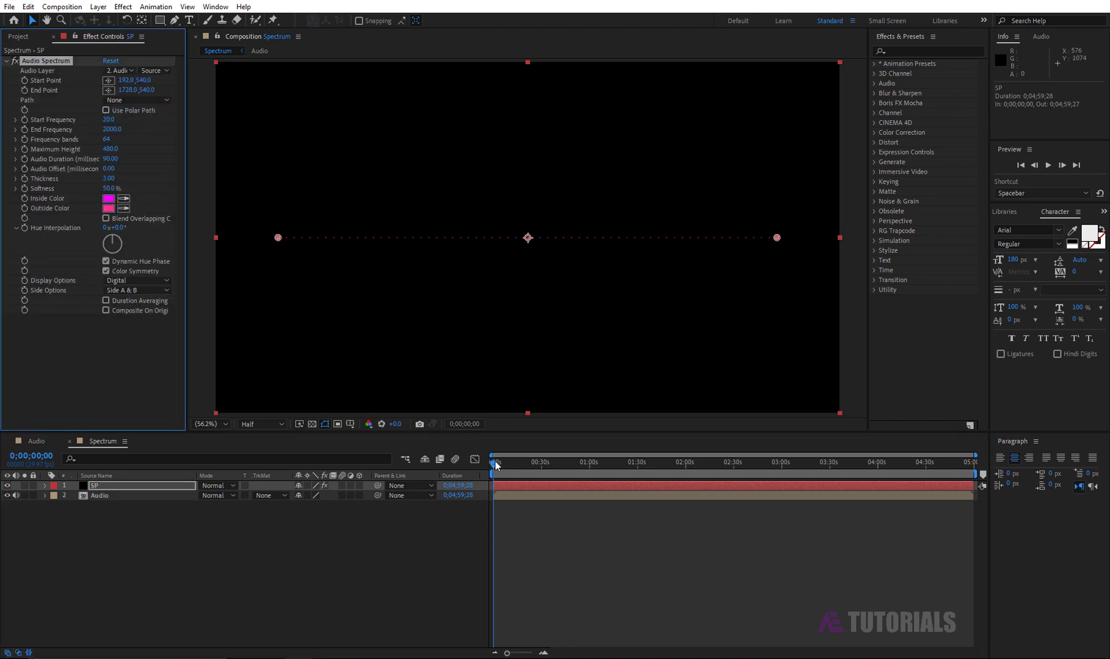
pyautogui.moveTo(496, 465); pyautogui.dragTo(551, 475)
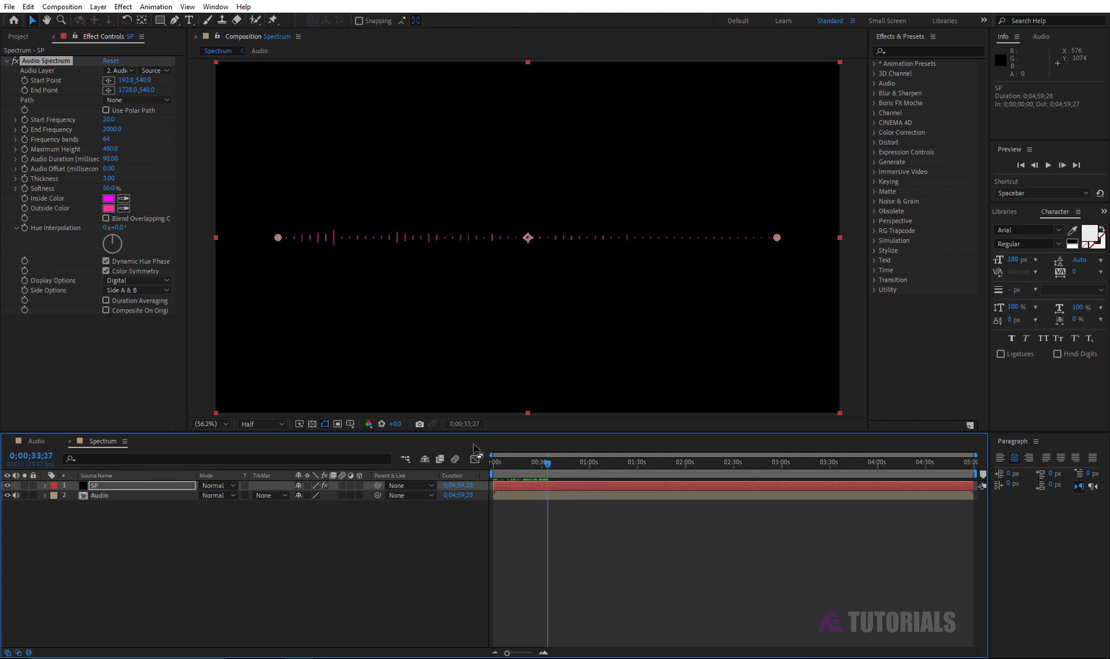
# Set start frequency 1, end frequency 1000, 130 bands and maximum height 1000
pyautogui.click(109, 120)
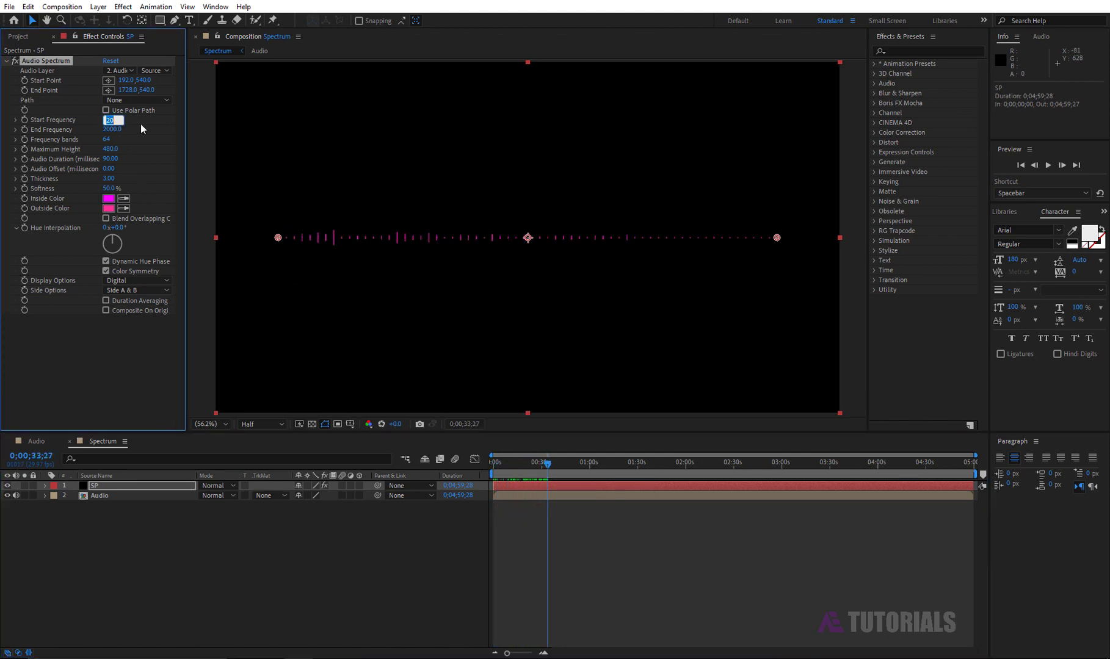
pyautogui.write('1')
pyautogui.press('Tab')
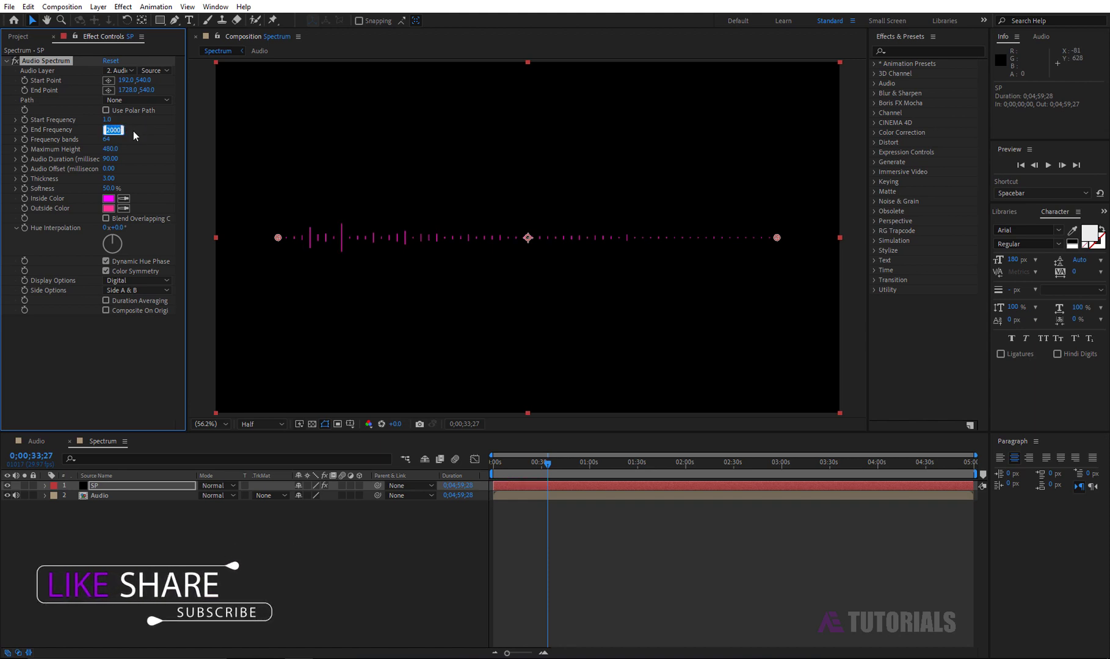
pyautogui.write('1')
pyautogui.press('Tab')
pyautogui.write('130')
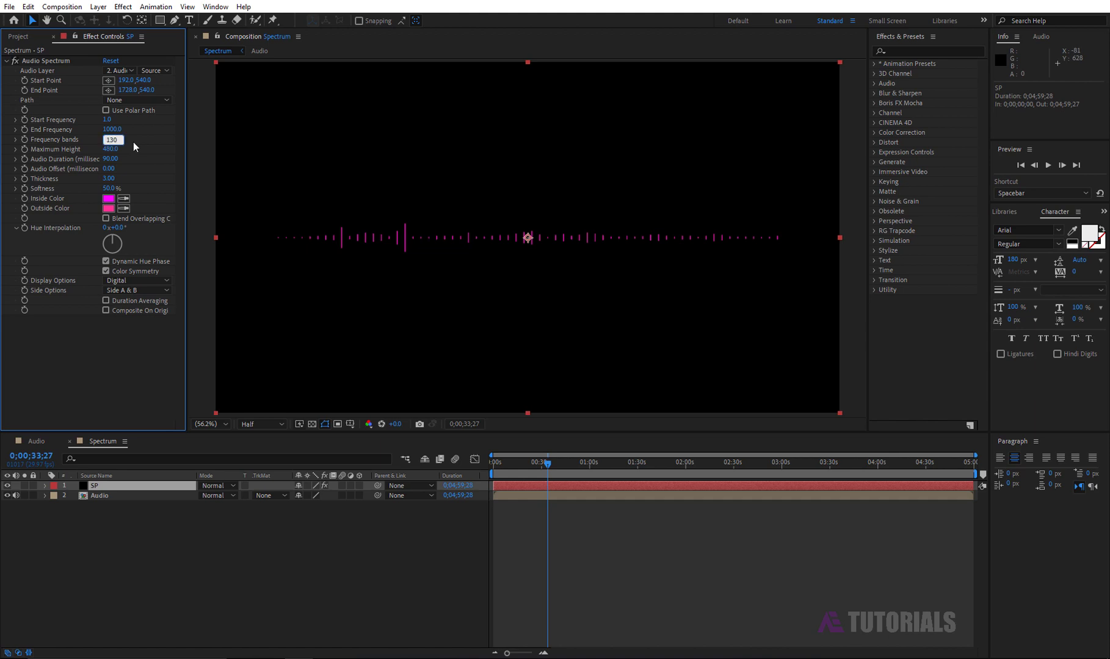
pyautogui.press('Return')
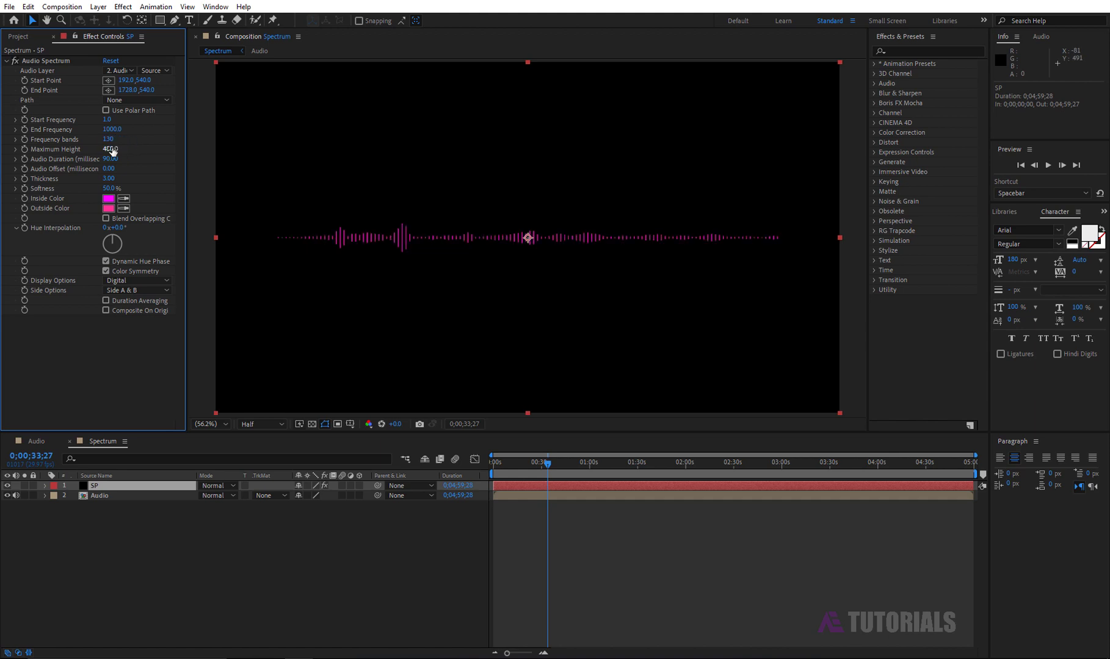
pyautogui.click(109, 149)
pyautogui.write('1')
pyautogui.press('Return')
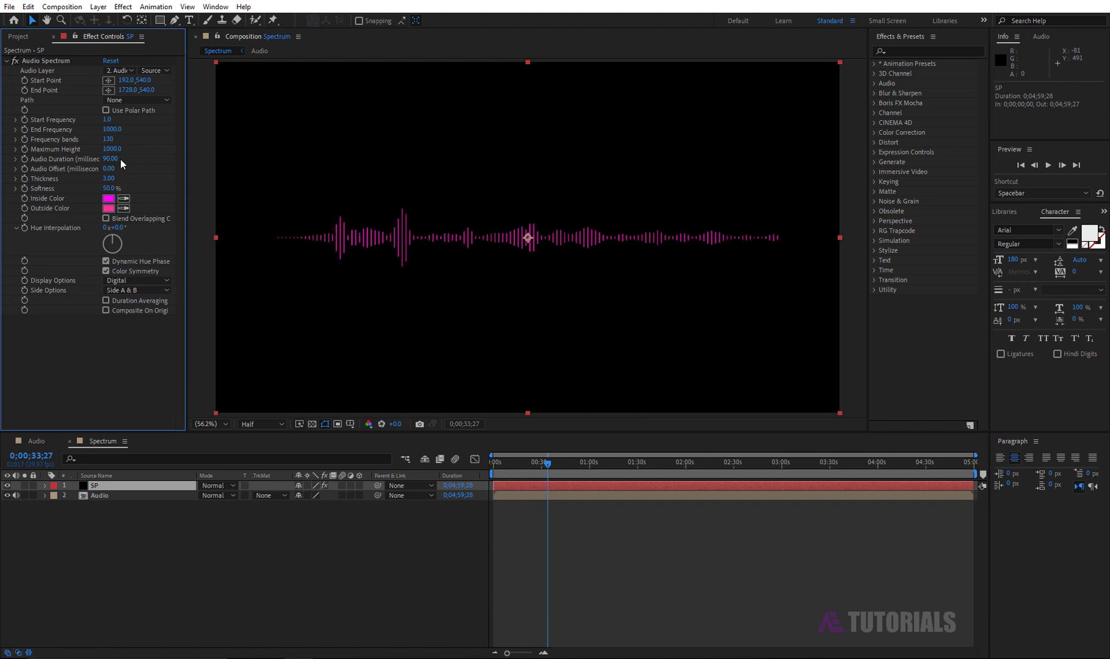
# Set audio duration 20, audio offset 10, thickness 6 and softness 0%
pyautogui.click(109, 159)
pyautogui.write('20')
pyautogui.press('Return')
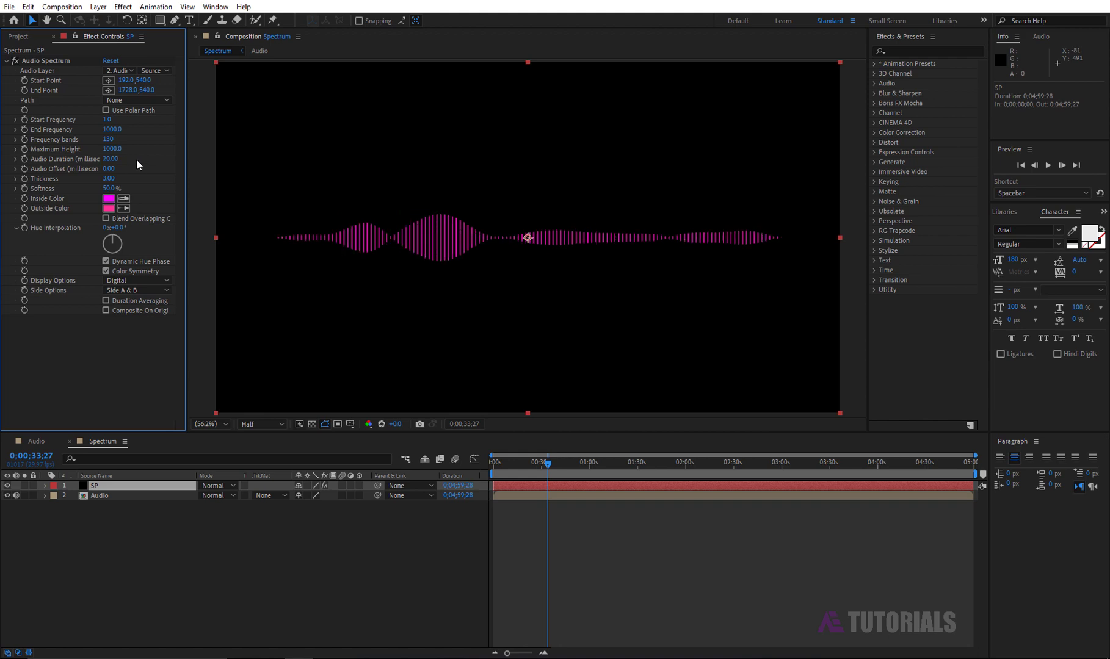
pyautogui.click(109, 169)
pyautogui.write('10')
pyautogui.press('Return')
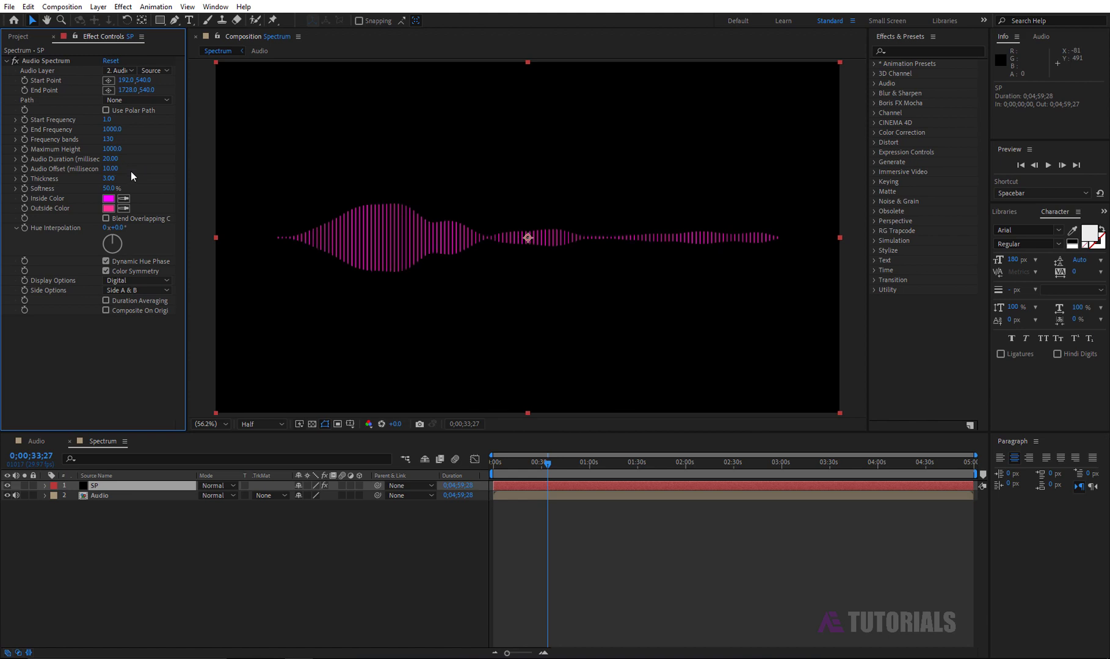
pyautogui.click(109, 179)
pyautogui.press('Return')
pyautogui.click(109, 188)
pyautogui.write('0')
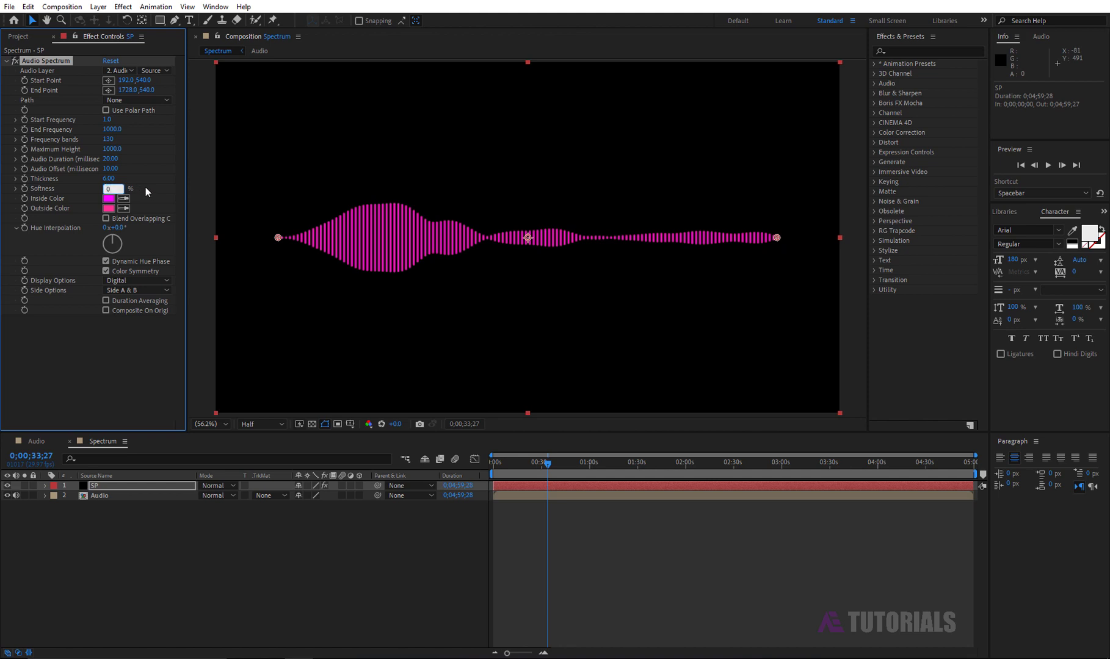
pyautogui.press('Return')
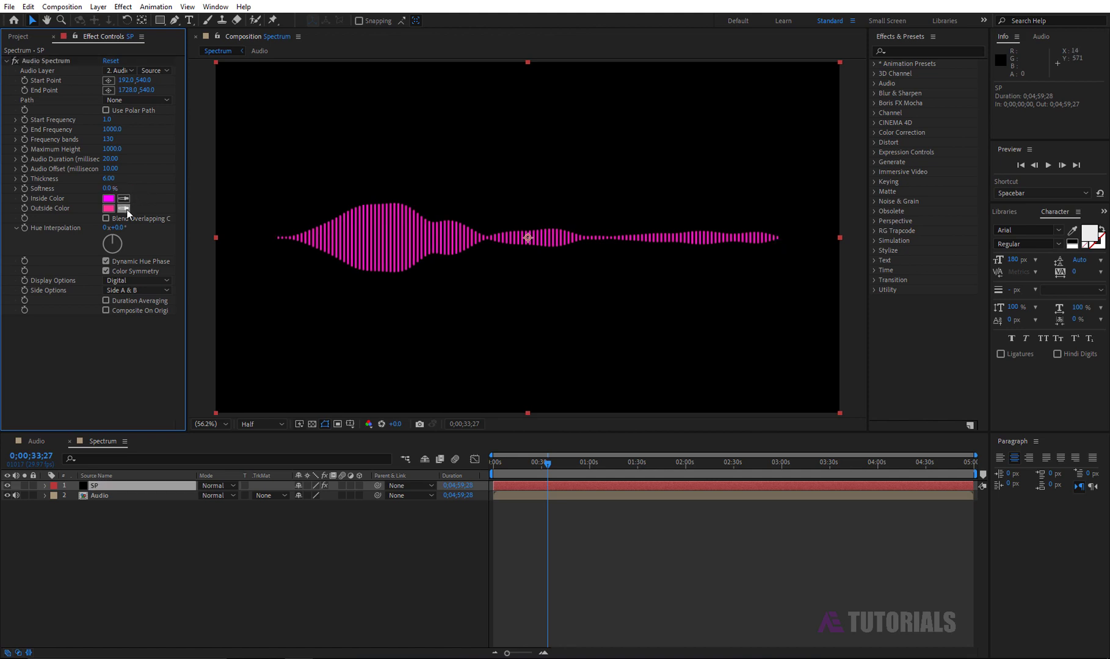
# Copy the magenta inside colour into the outside colour and raise hue interpolation
pyautogui.click(123, 208)
pyautogui.click(110, 196)
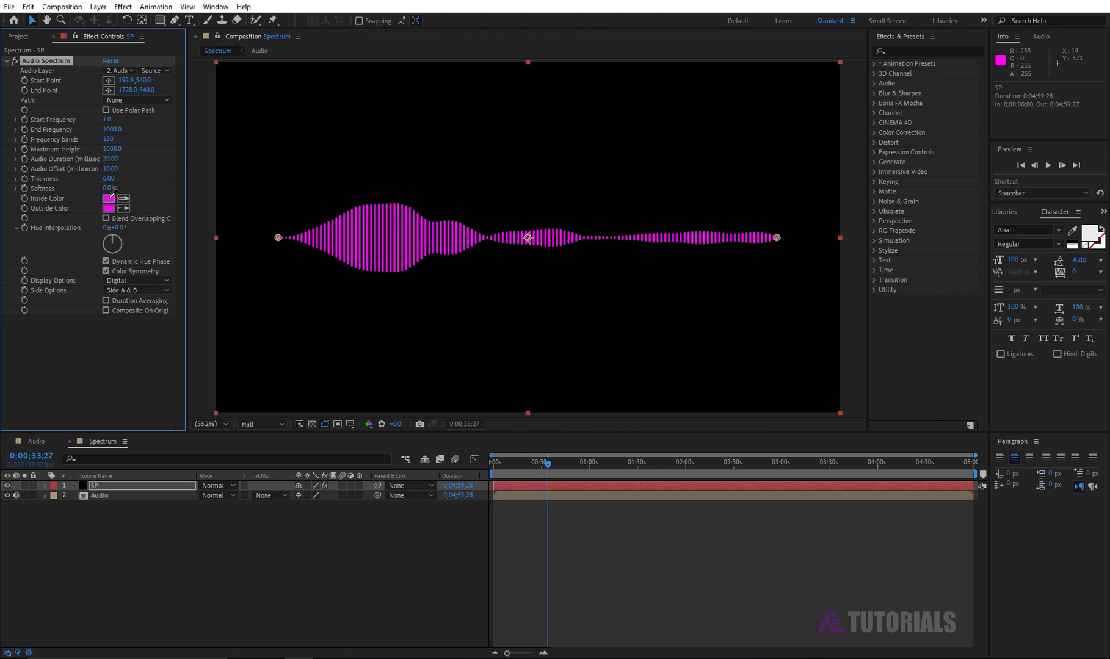
pyautogui.moveTo(120, 228); pyautogui.dragTo(214, 236)
# Set hue interpolation to 180° and show only the spectrum's upper side (Side A)
pyautogui.click(131, 229)
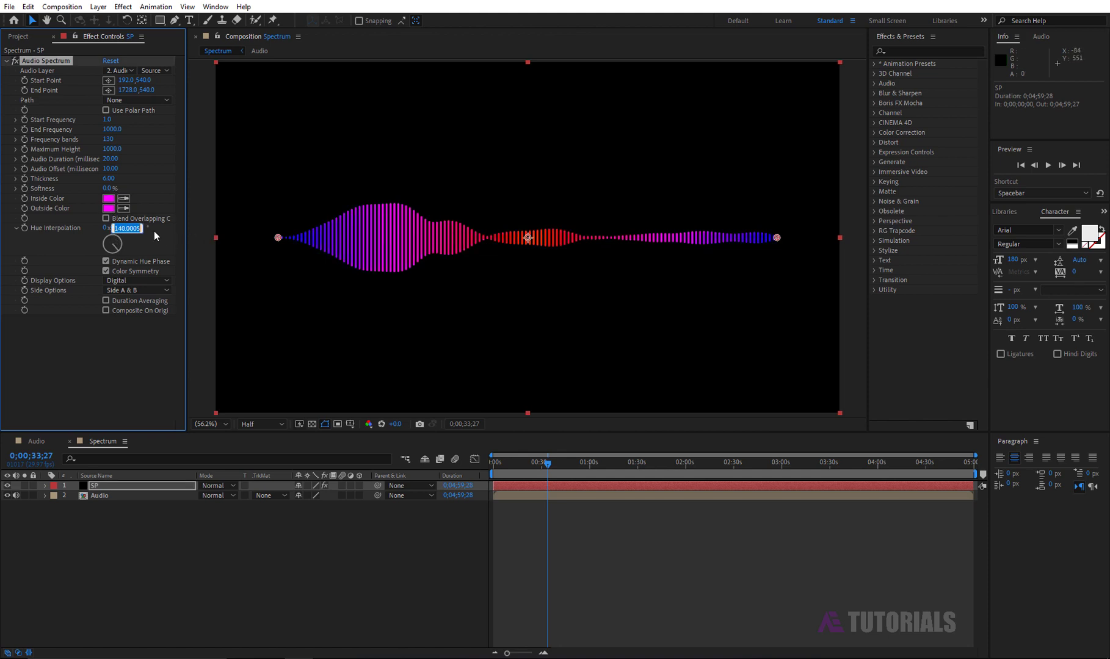
pyautogui.write('180')
pyautogui.press('Return')
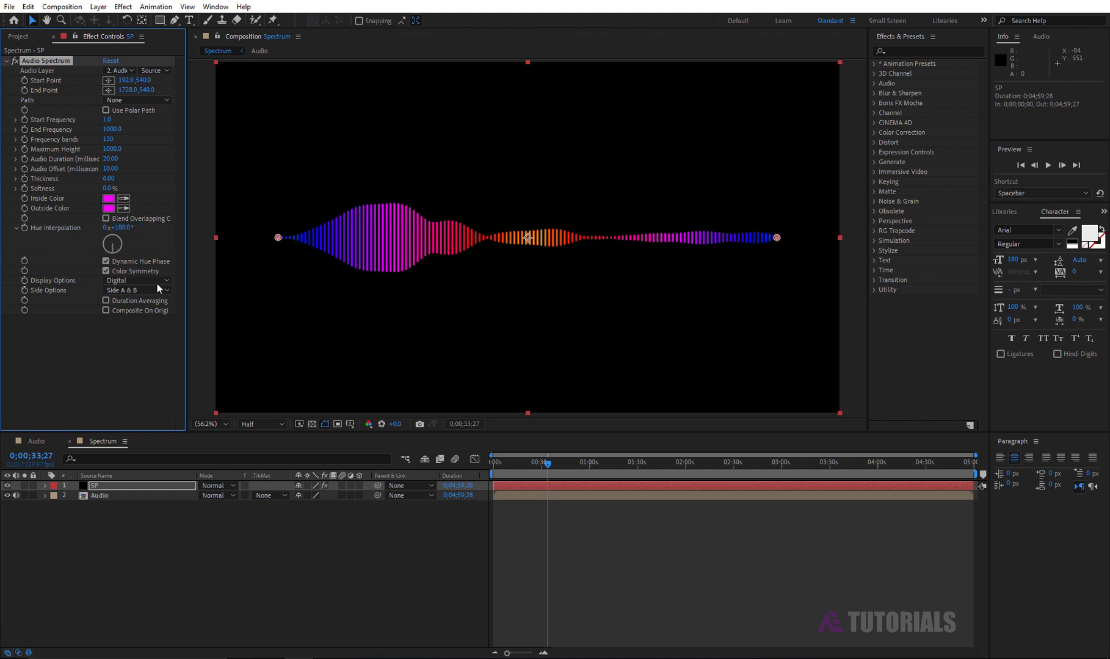
pyautogui.click(158, 290)
pyautogui.click(153, 304)
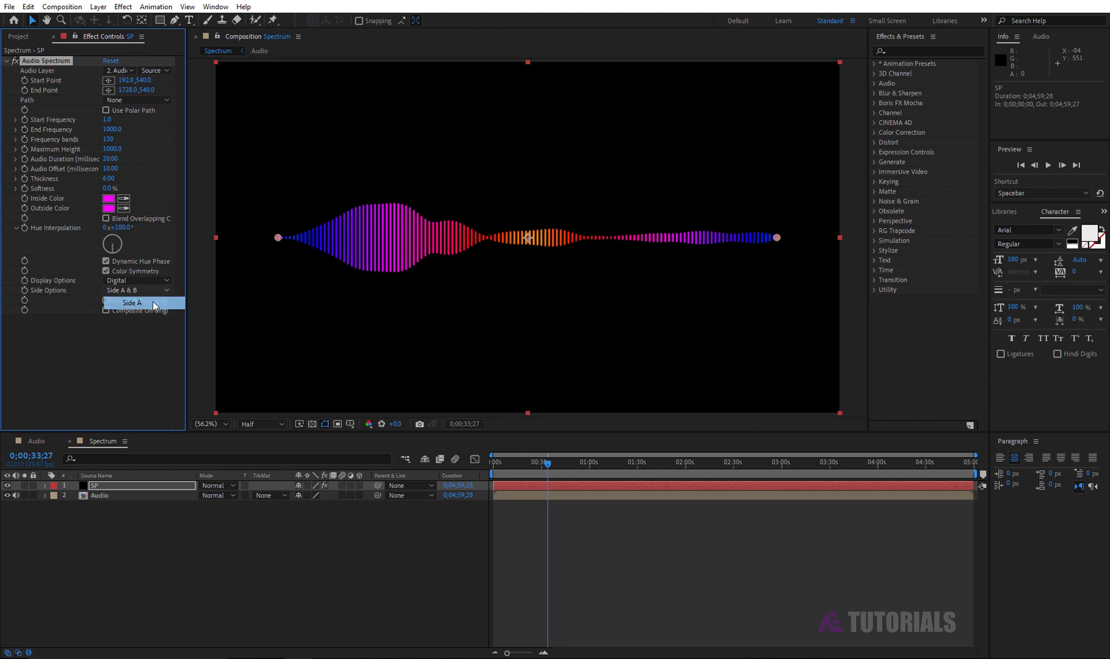
pyautogui.click(155, 304)
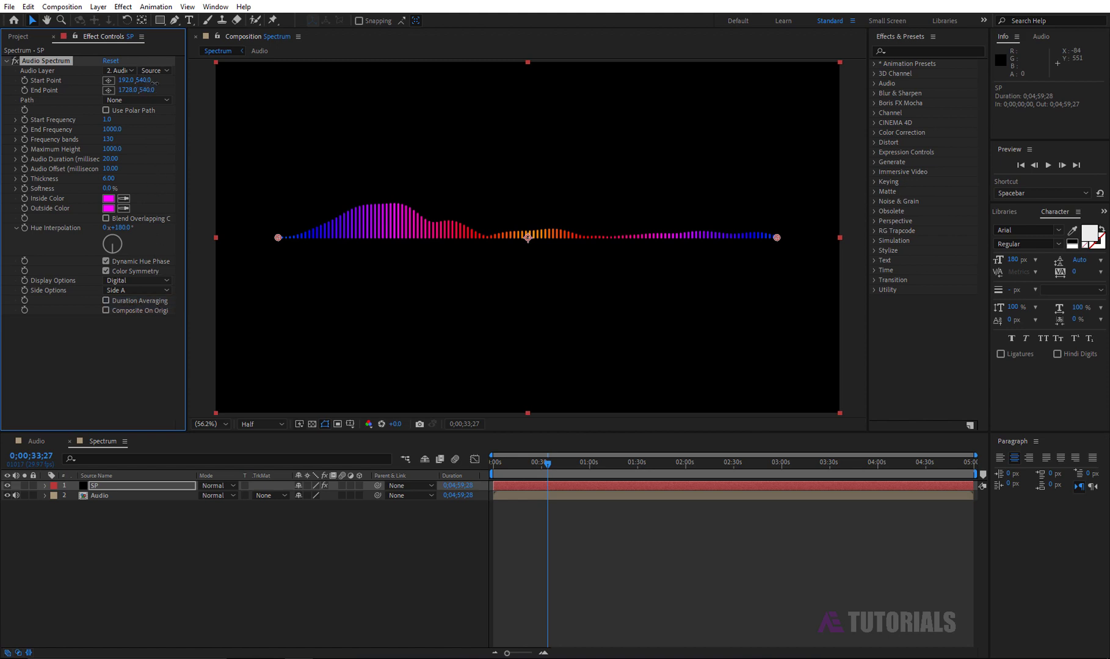
# Move the spectrum's start and end points down to y 800
pyautogui.moveTo(145, 80); pyautogui.dragTo(265, 91)
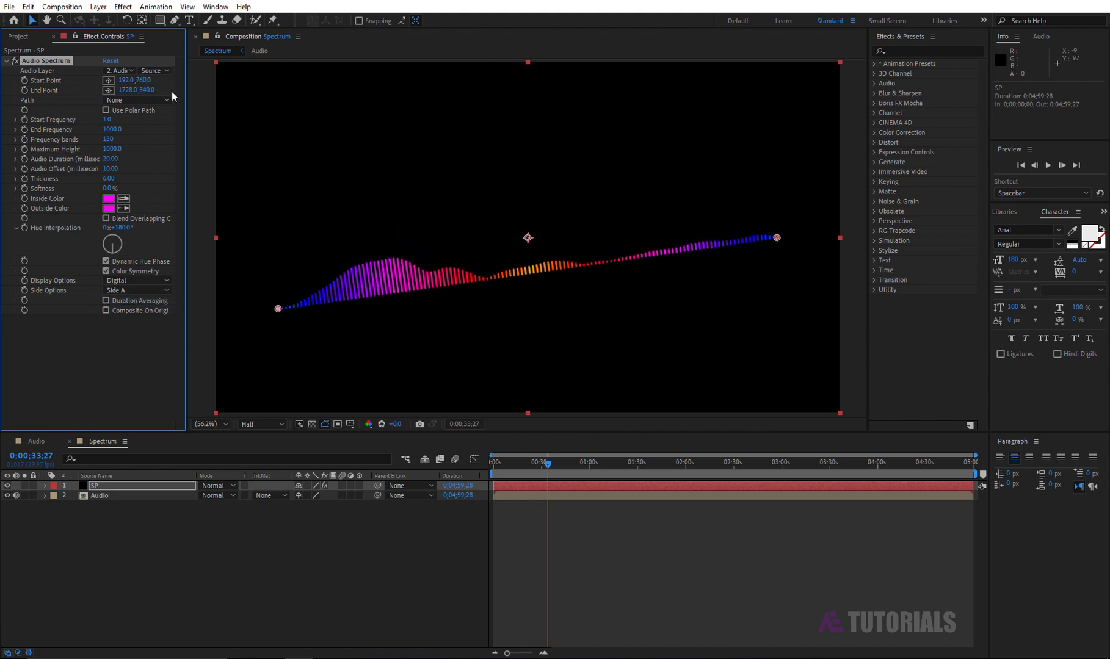
pyautogui.click(144, 80)
pyautogui.write('800')
pyautogui.press('Return')
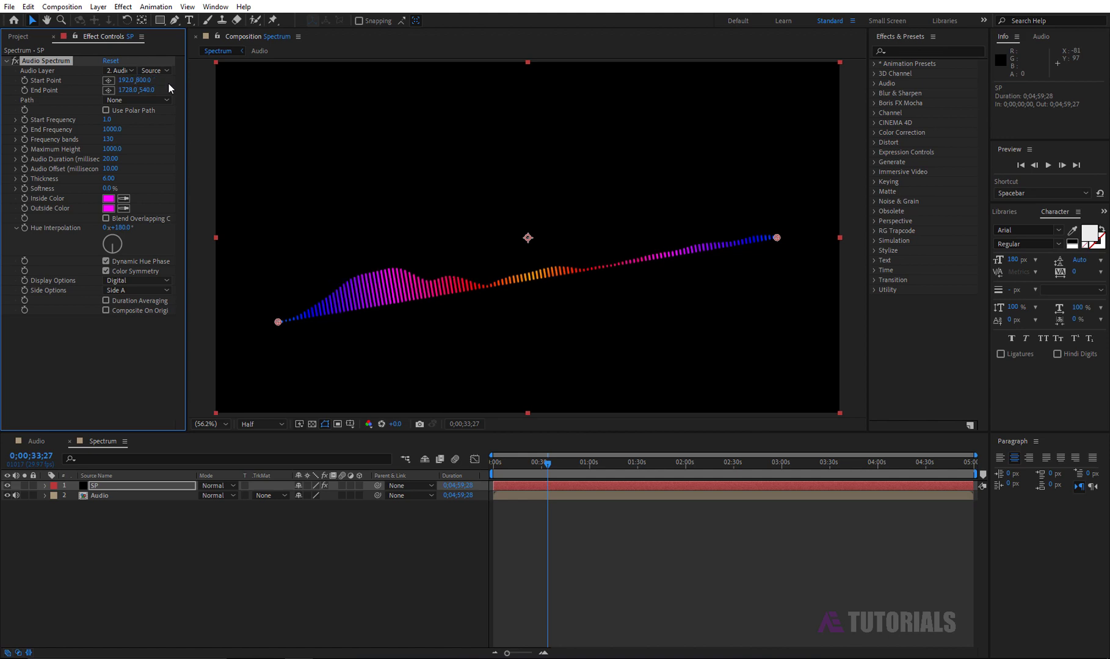
pyautogui.click(148, 91)
pyautogui.write('800')
pyautogui.press('Return')
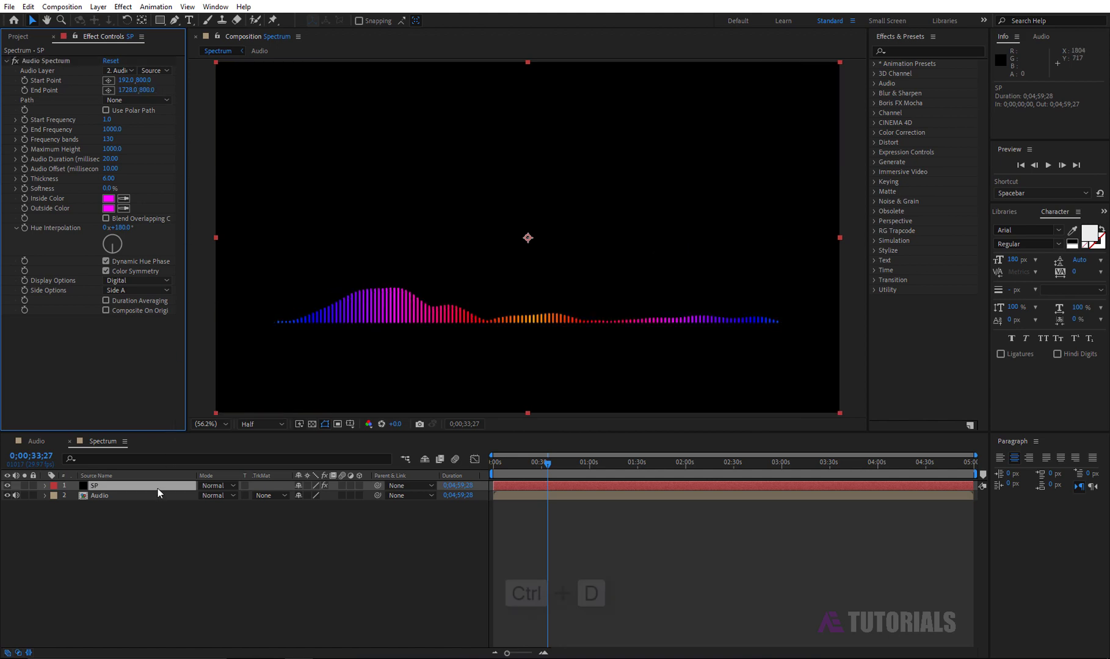
# Duplicate the SP layer and give the copy maximum height 1200 and thickness 4
pyautogui.click(158, 489)
pyautogui.hotkey('ctrl', 'd')
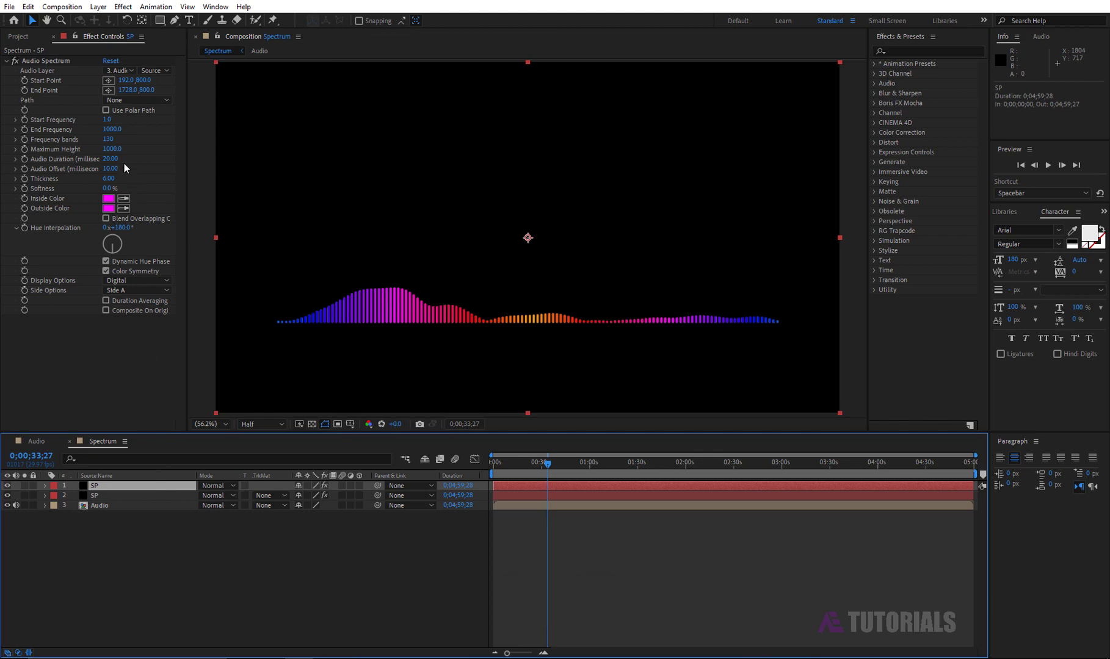
pyautogui.click(113, 149)
pyautogui.write('1')
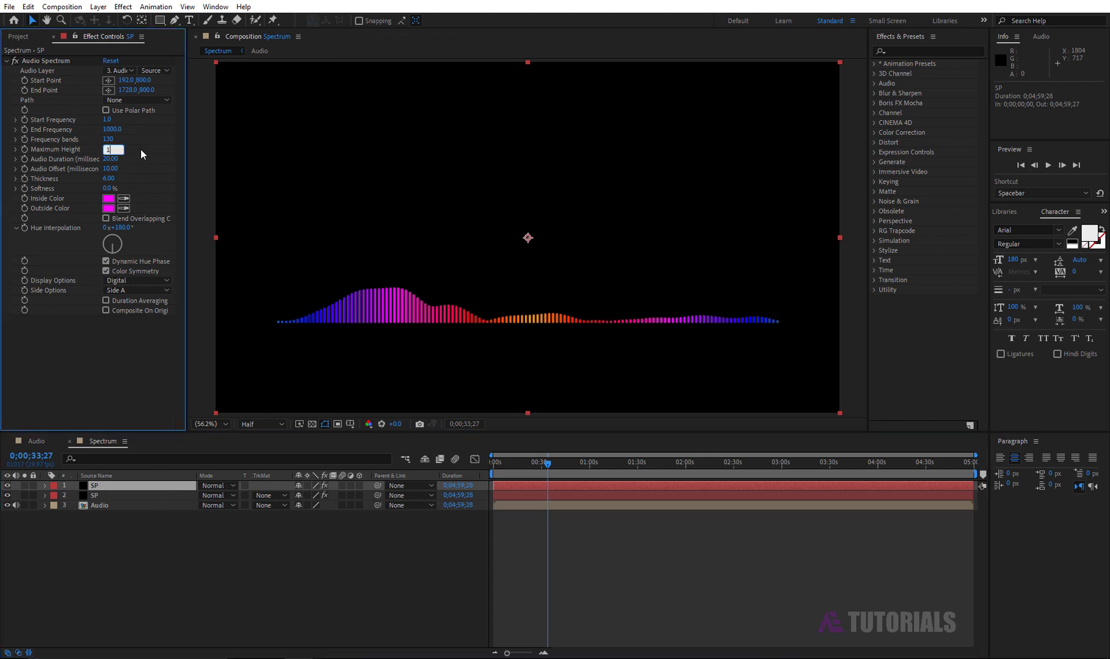
pyautogui.press('Return')
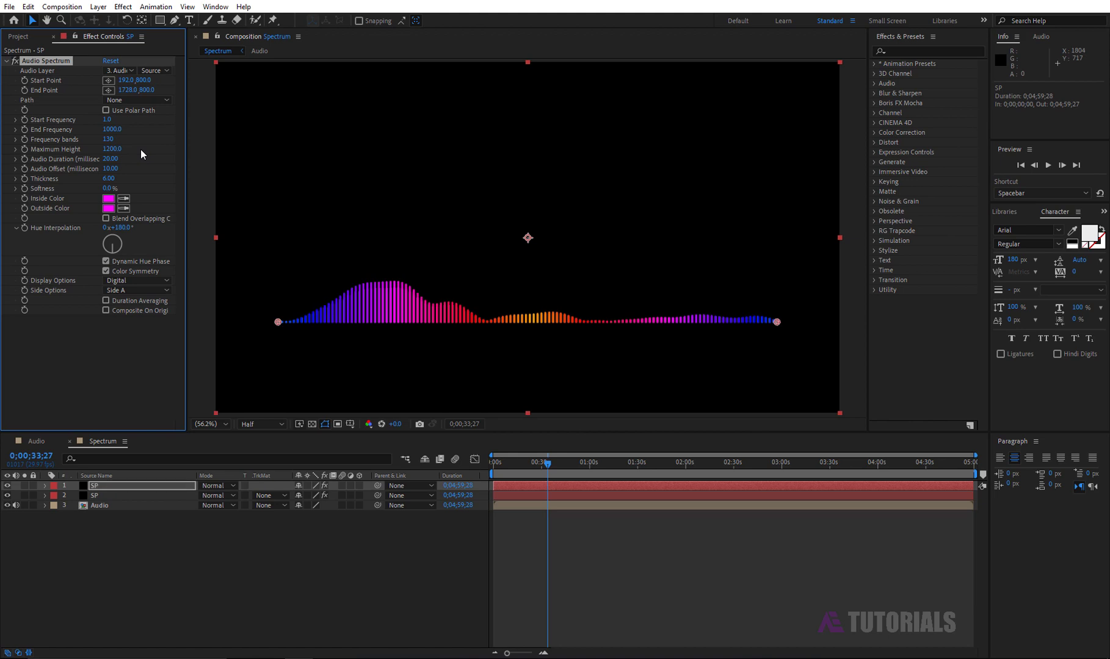
pyautogui.click(108, 178)
pyautogui.write('4')
pyautogui.press('Return')
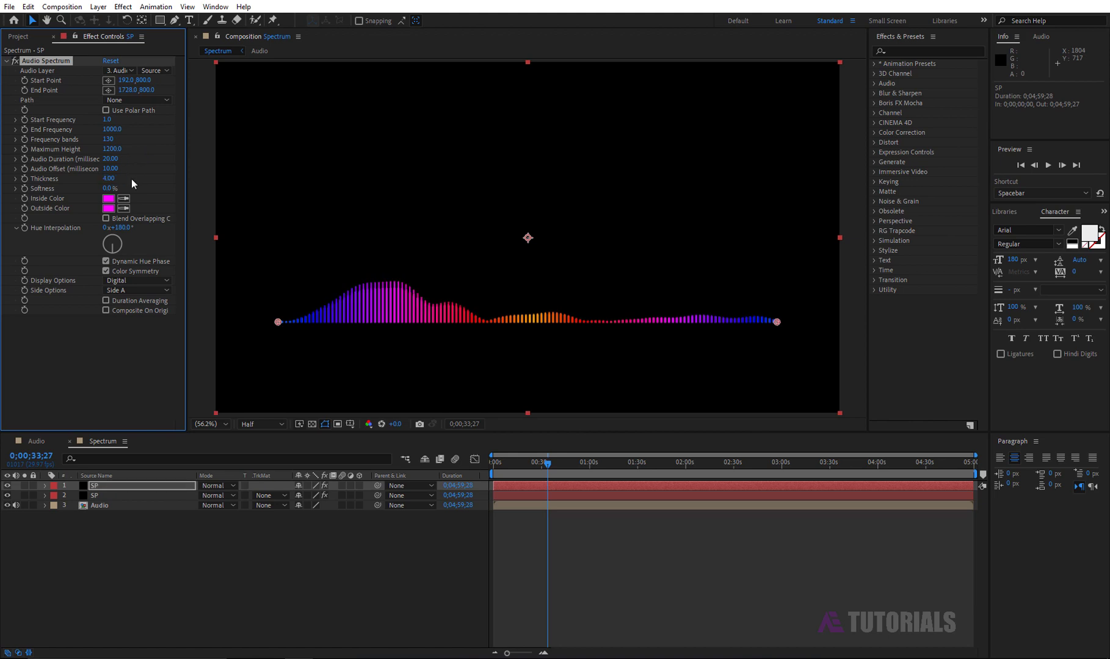
# Make the copy's inside and outside colours white
pyautogui.click(108, 198)
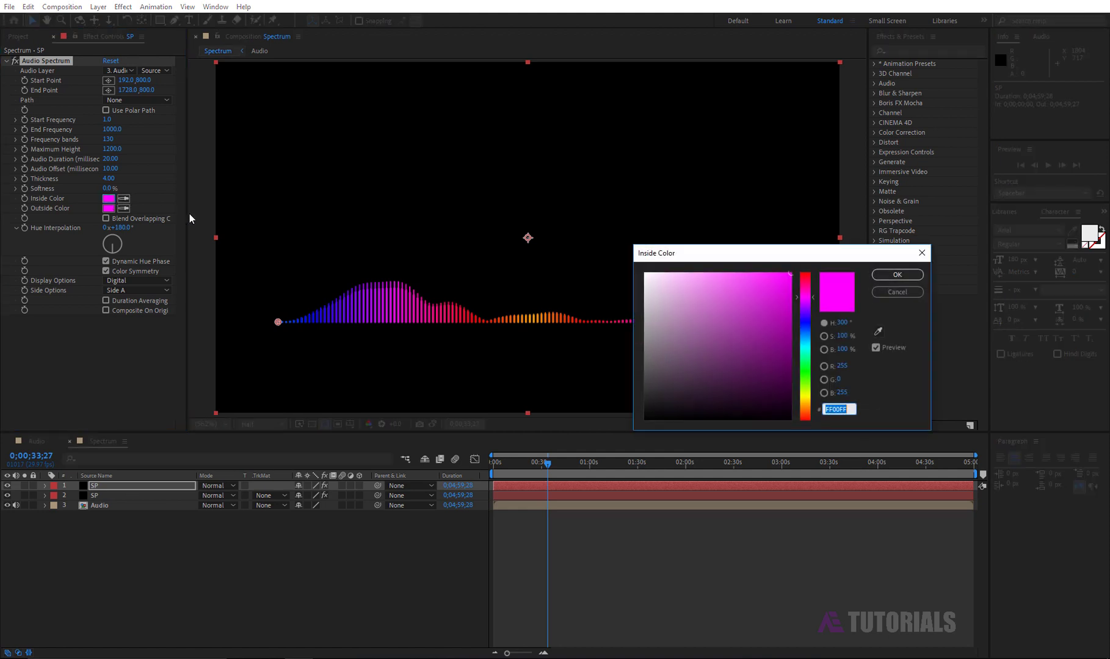
pyautogui.moveTo(647, 288); pyautogui.dragTo(640, 258)
pyautogui.click(892, 275)
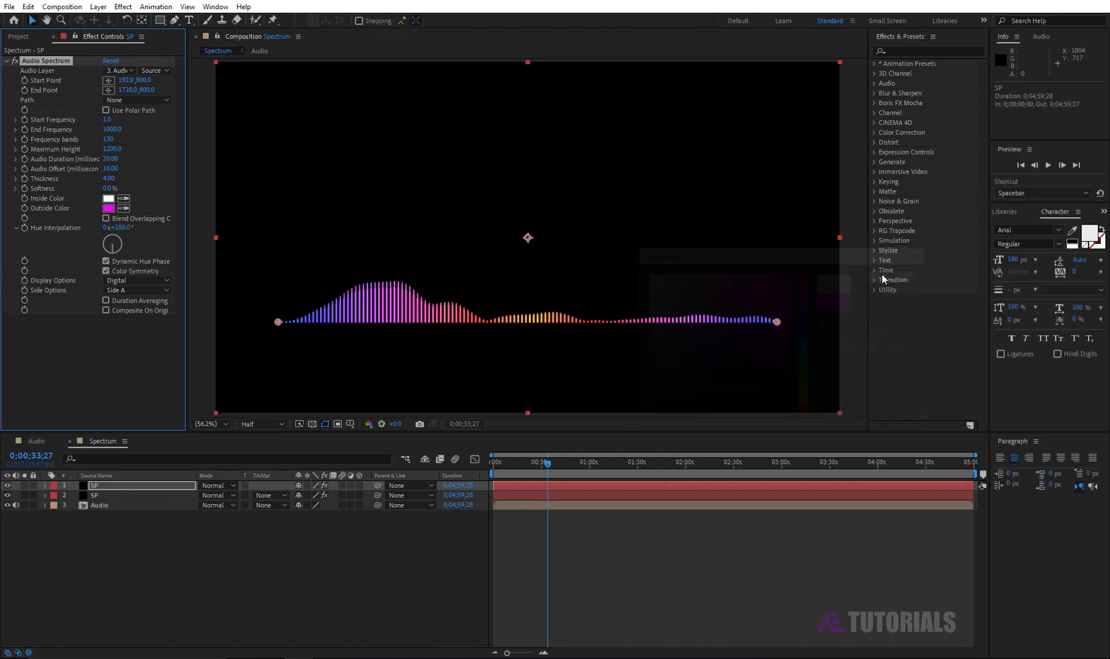
pyautogui.click(124, 208)
pyautogui.click(111, 198)
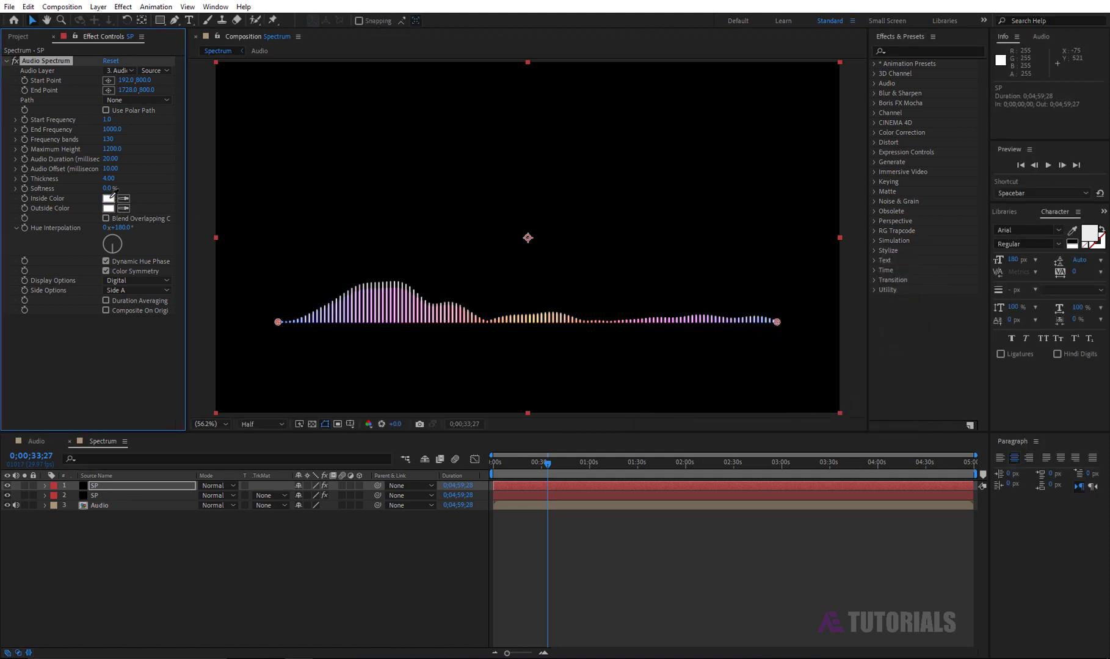
# Set the copy's hue interpolation to 0° and draw it as Analog dots
pyautogui.click(124, 227)
pyautogui.click(163, 281)
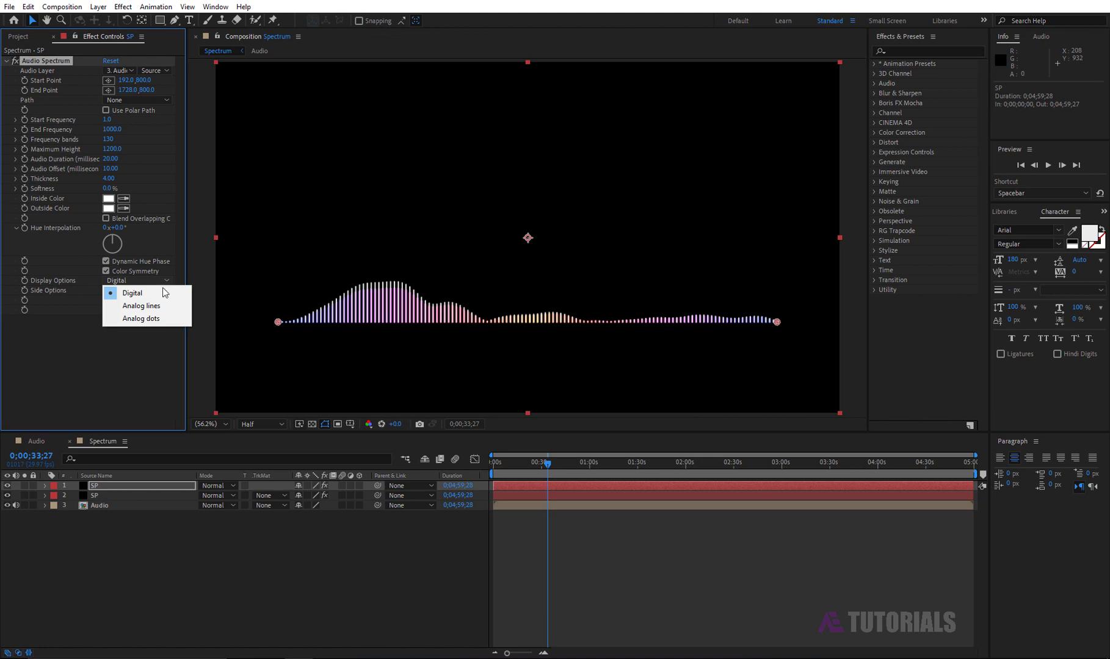
pyautogui.click(152, 318)
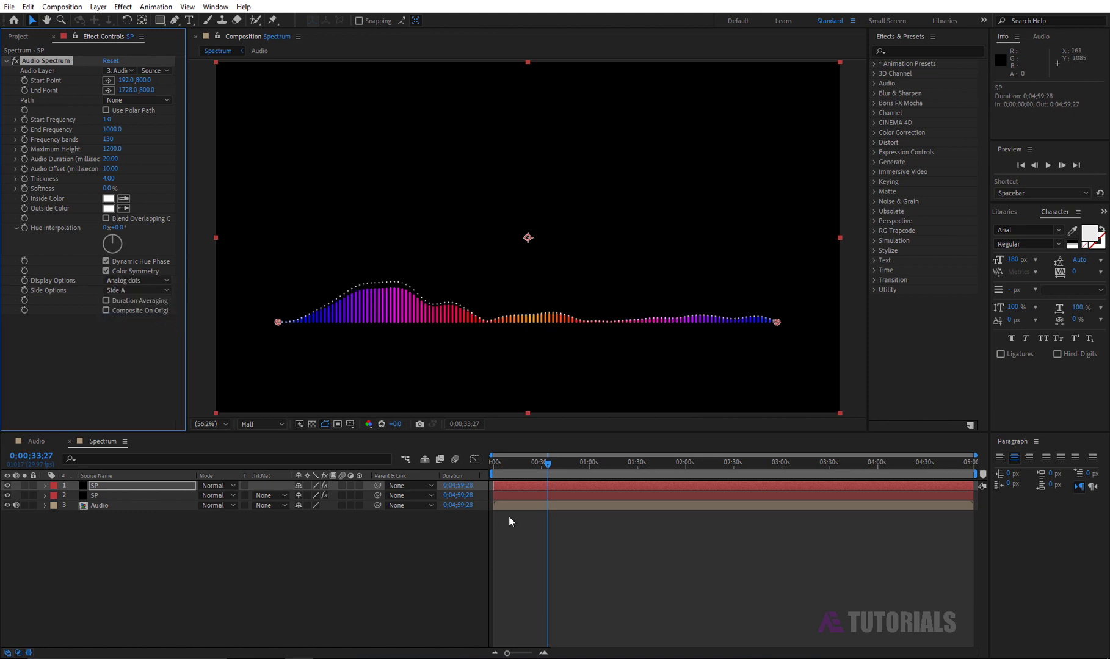
pyautogui.moveTo(548, 468)
pyautogui.mouseDown()
pyautogui.moveTo(562, 476)
pyautogui.moveTo(534, 475)
pyautogui.mouseUp()
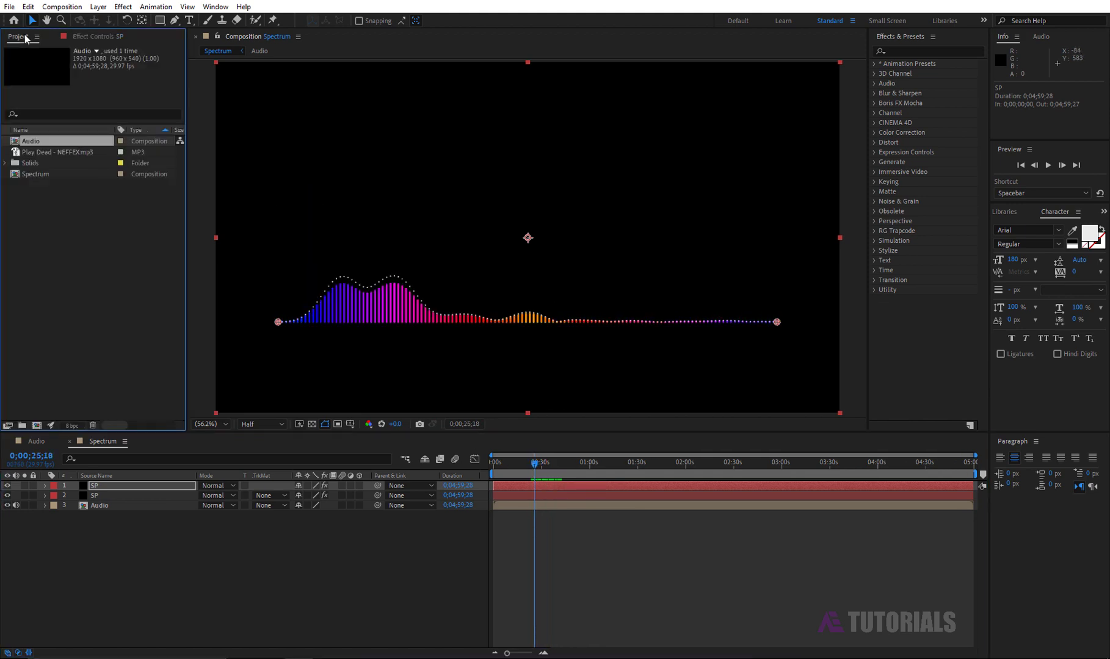
# Create the Main Comp composition and add a black 1920x1080 solid named BG
pyautogui.click(36, 426)
pyautogui.write('Main Comp')
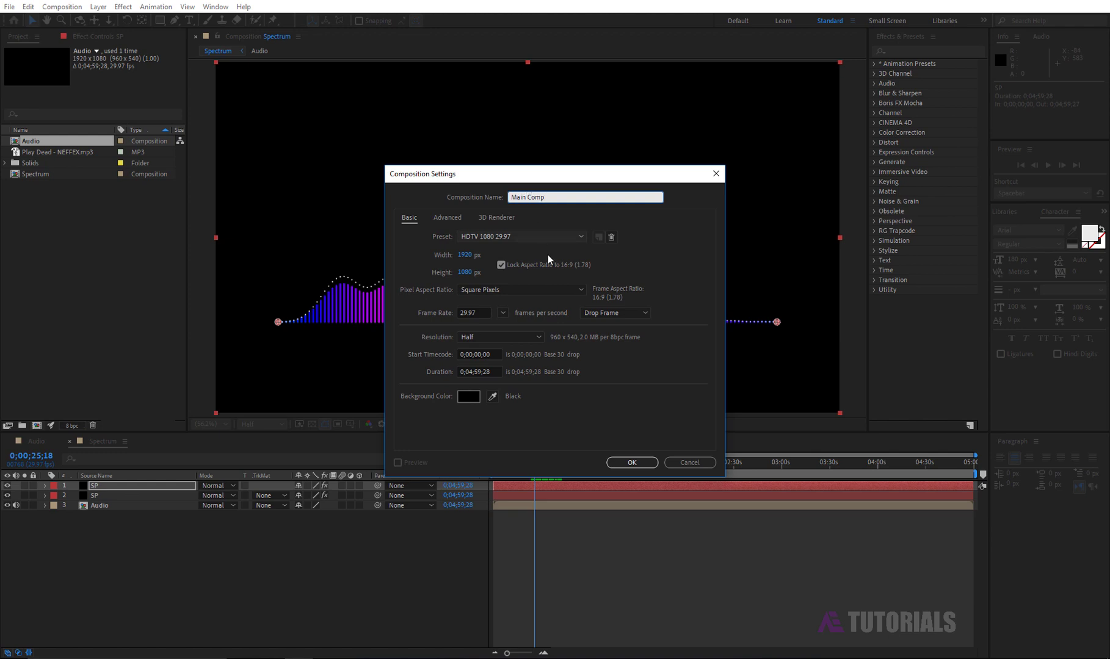
pyautogui.click(632, 463)
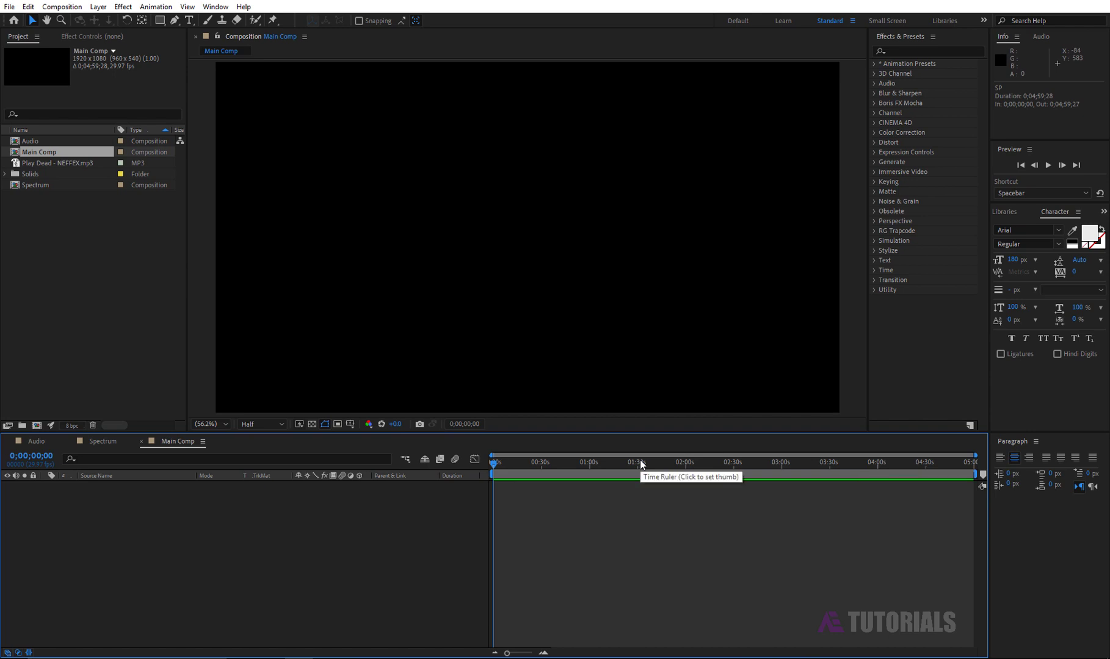
pyautogui.click(97, 6)
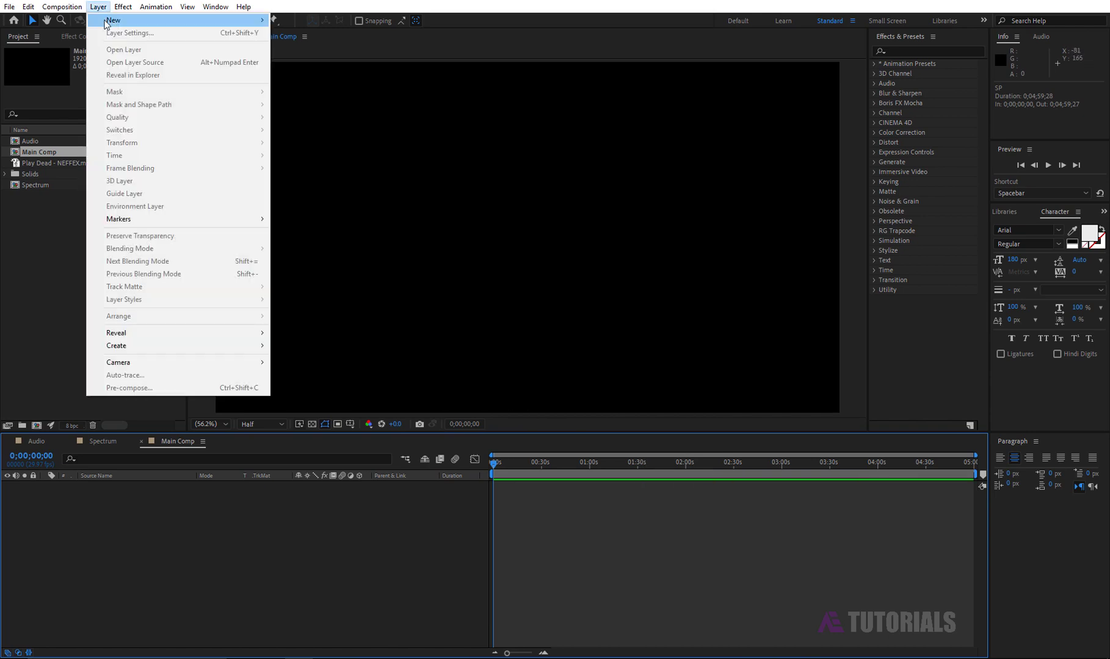
pyautogui.moveTo(253, 21)
pyautogui.click(316, 33)
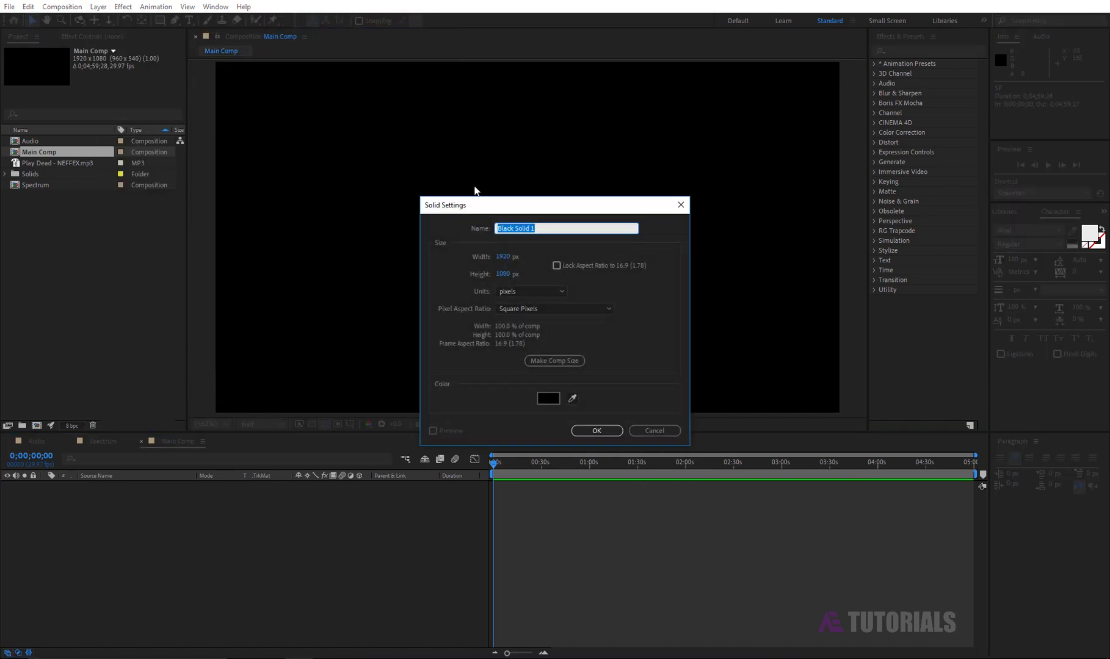
pyautogui.write('B')
pyautogui.write('G')
pyautogui.click(596, 431)
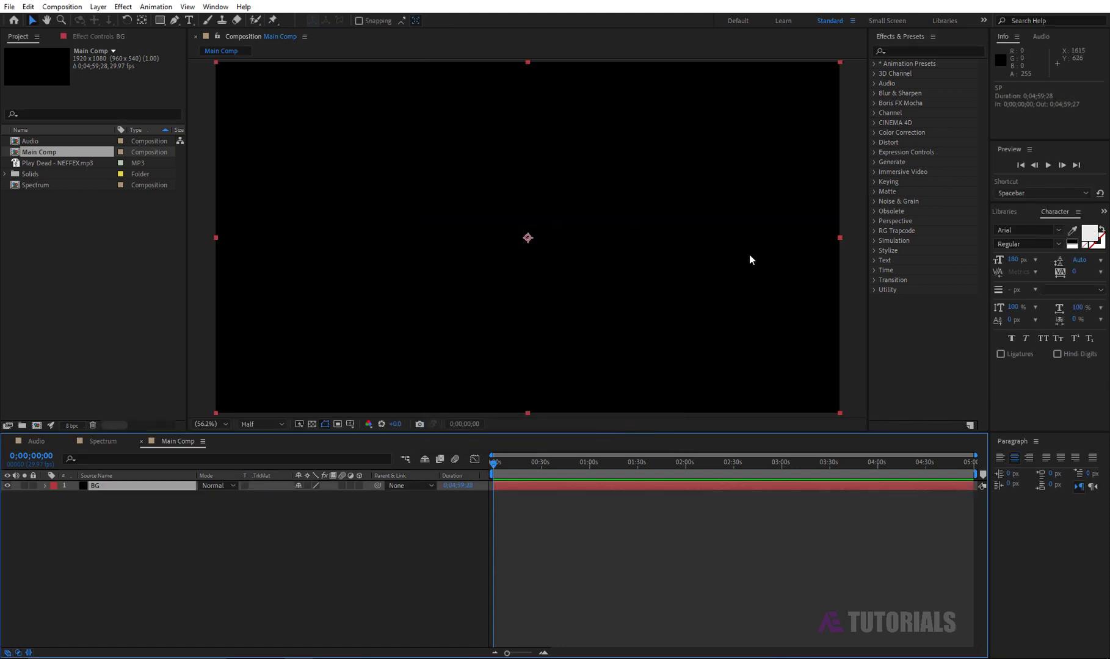
# Apply 4-Color Gradient to the BG layer and set Color 1 to 660075
pyautogui.click(916, 50)
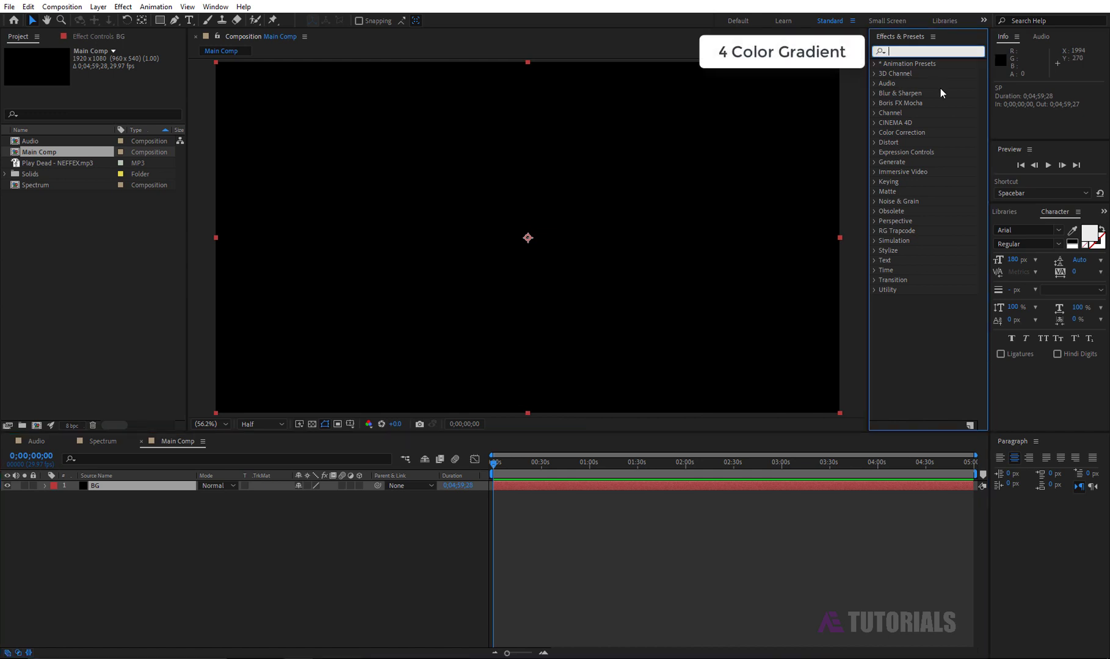
pyautogui.write('4')
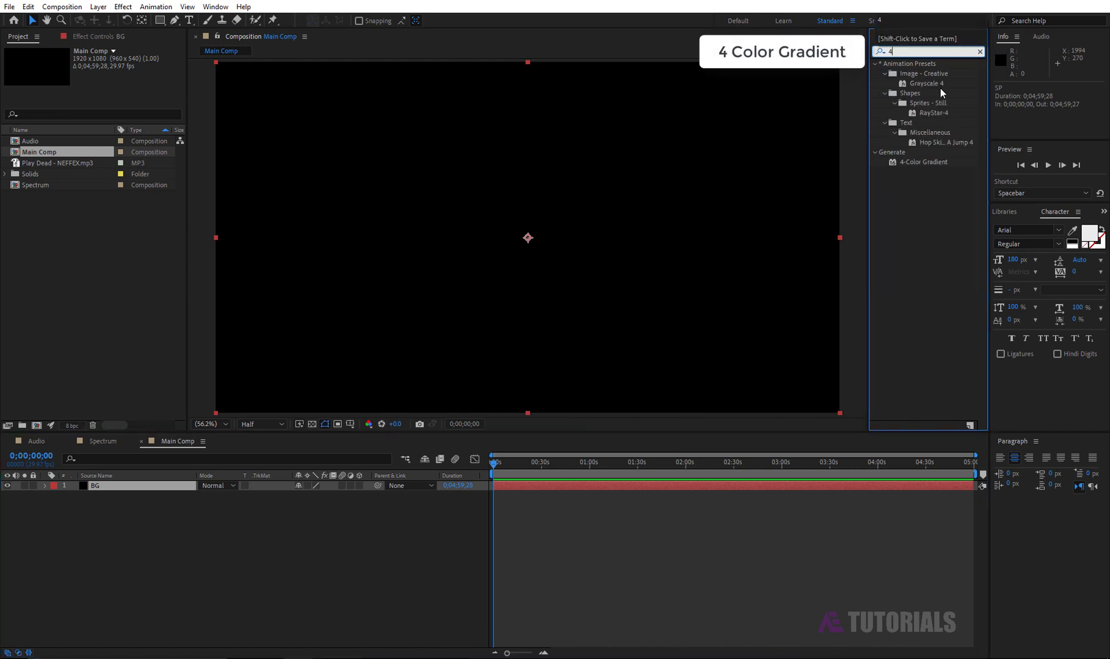
pyautogui.moveTo(931, 162); pyautogui.dragTo(581, 215)
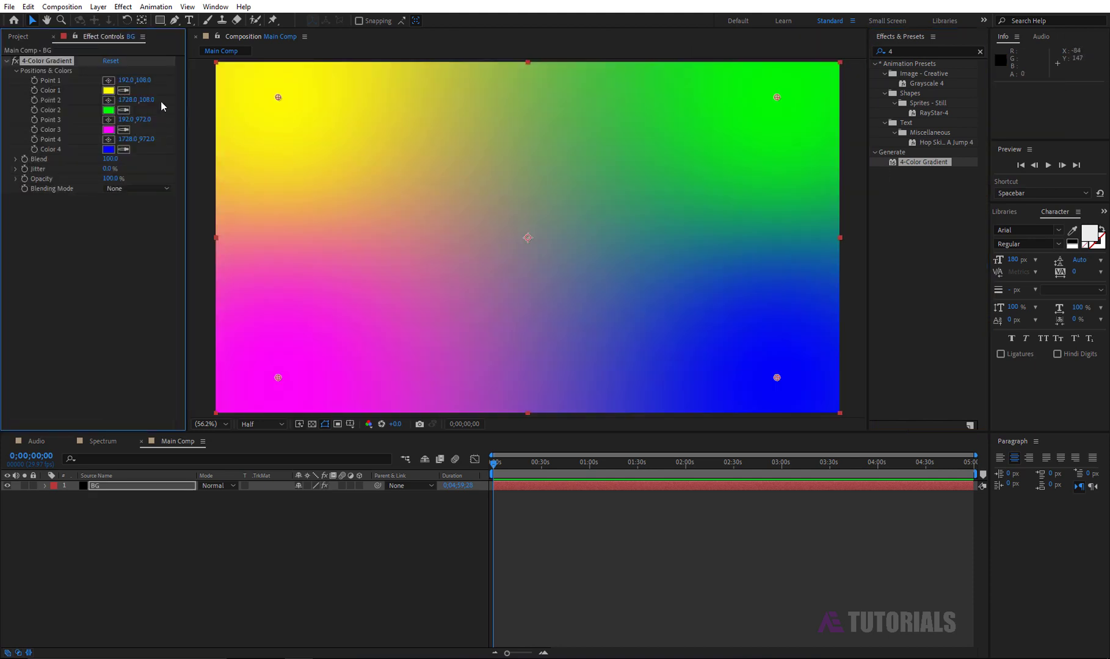
pyautogui.click(108, 90)
pyautogui.moveTo(696, 253); pyautogui.dragTo(478, 130)
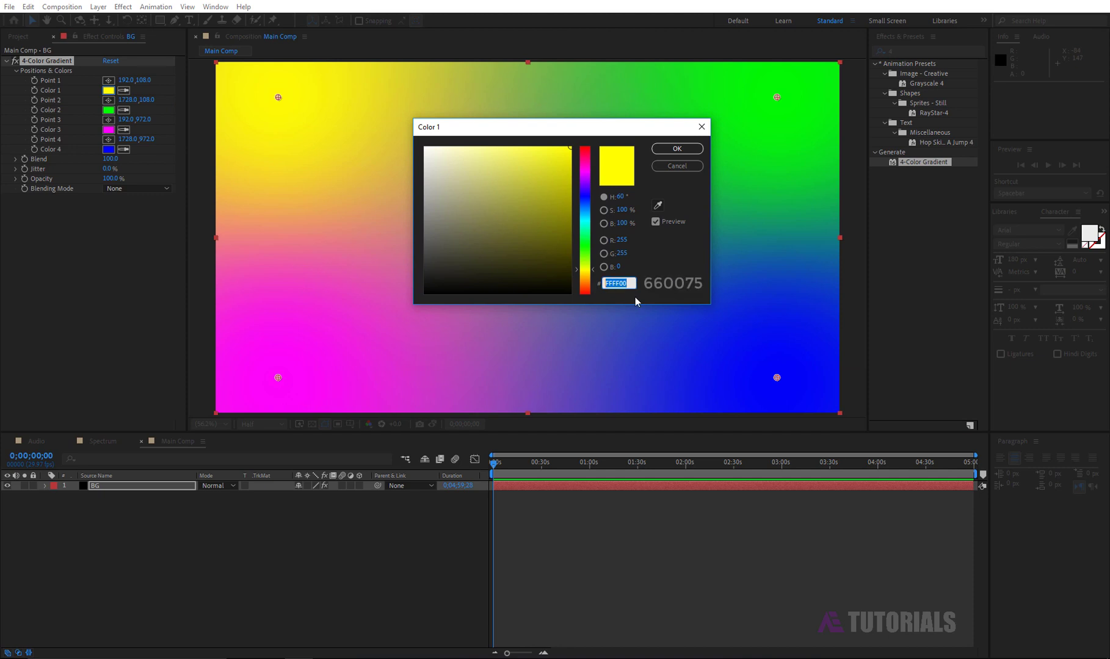
pyautogui.write('66')
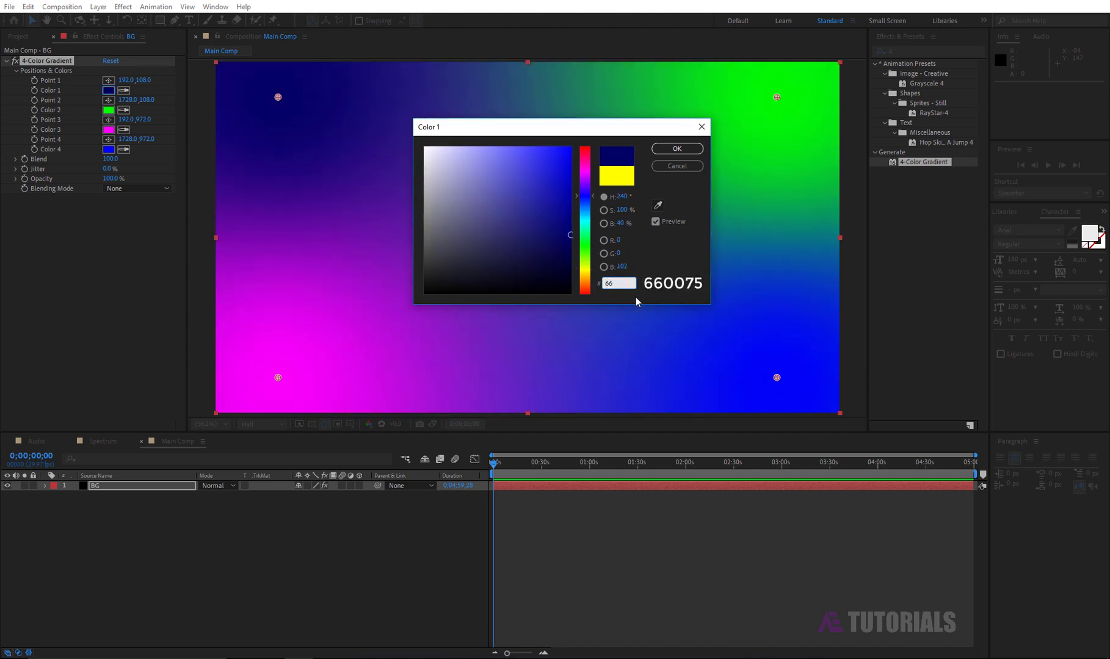
pyautogui.write('0075')
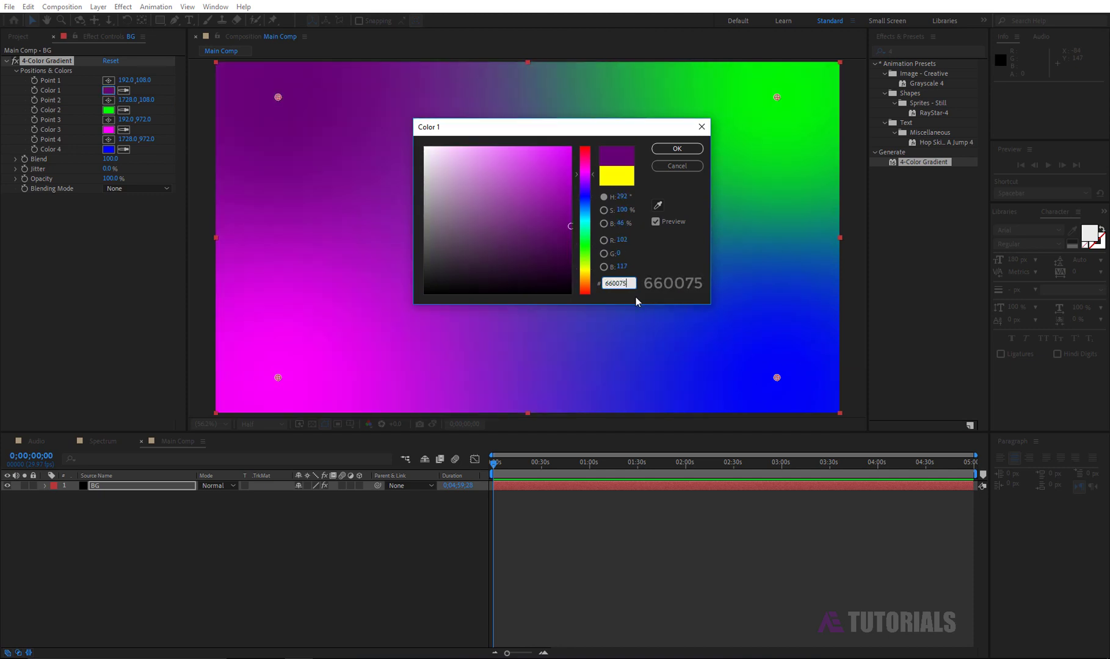
pyautogui.click(664, 150)
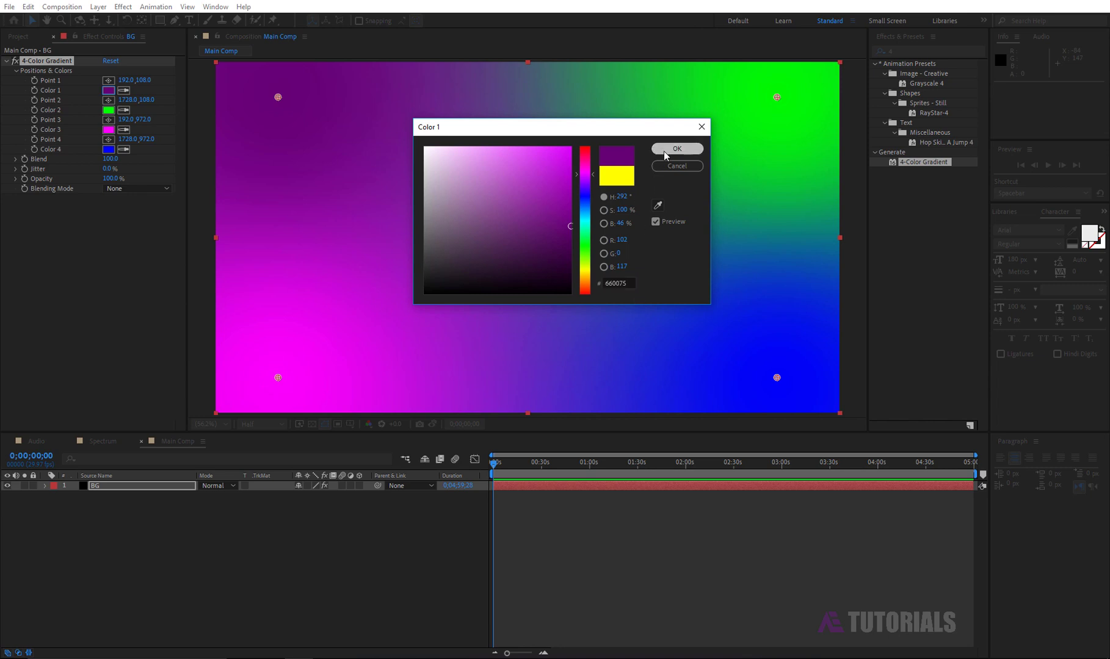
# Set Color 2 to 7B008D and both Colors 3 and 4 to dark navy 000132
pyautogui.click(110, 112)
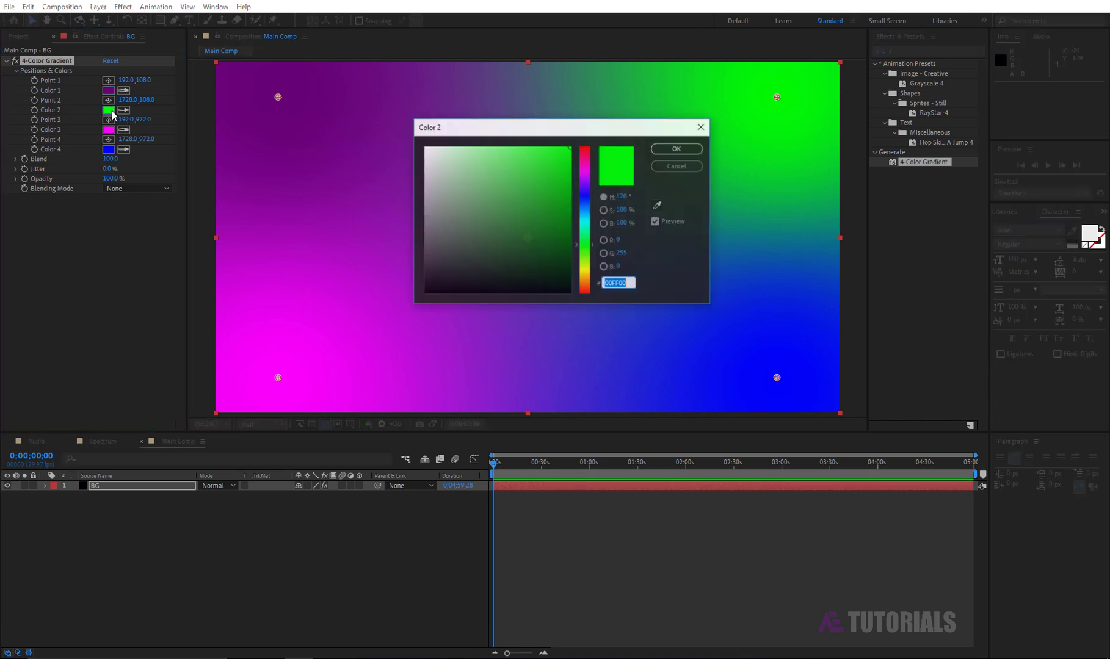
pyautogui.write('7')
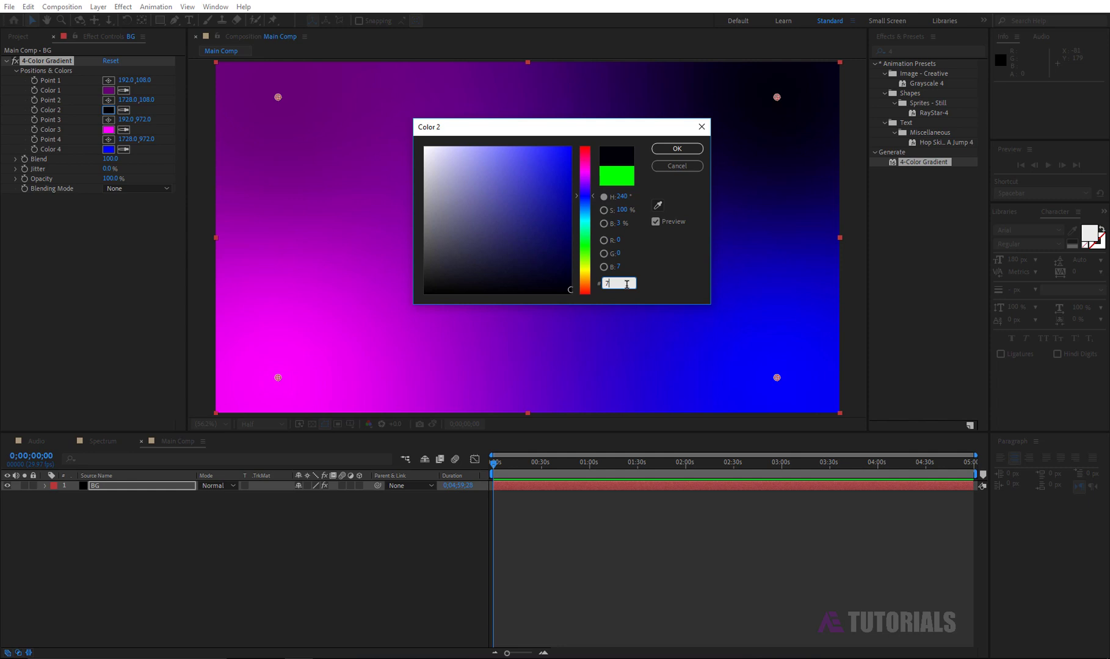
pyautogui.write('B00')
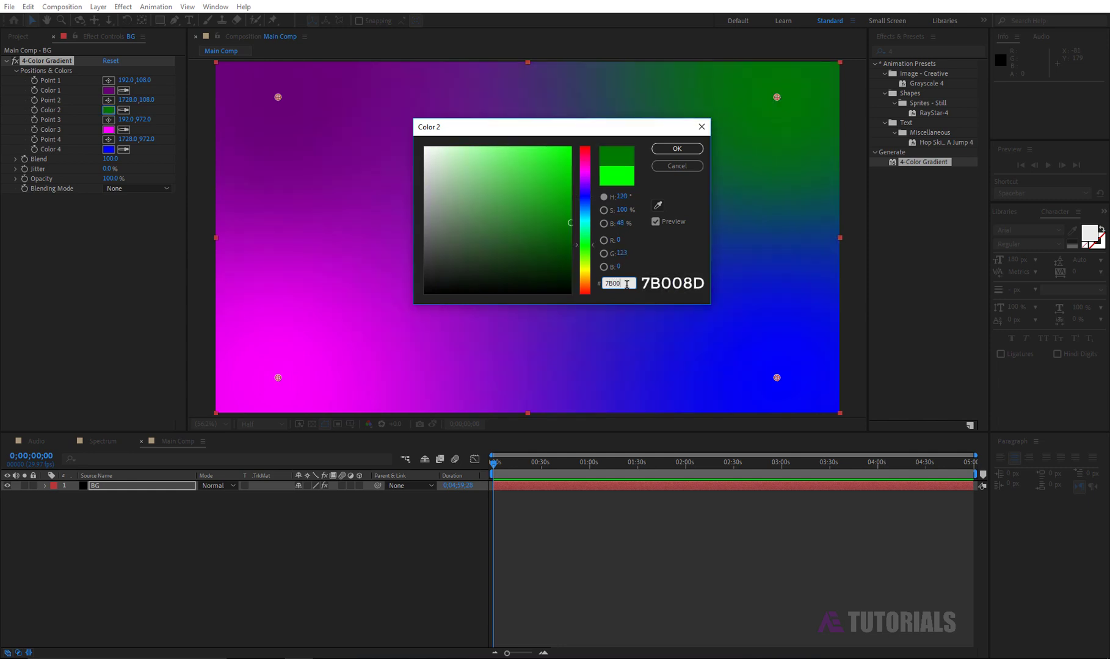
pyautogui.write('8D')
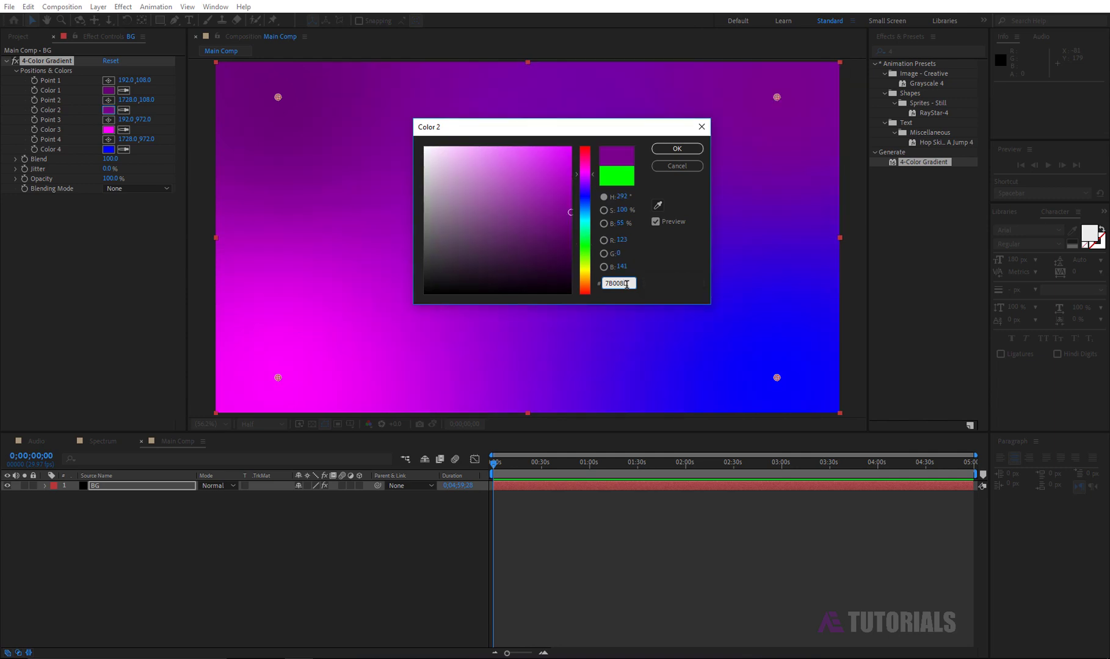
pyautogui.click(676, 149)
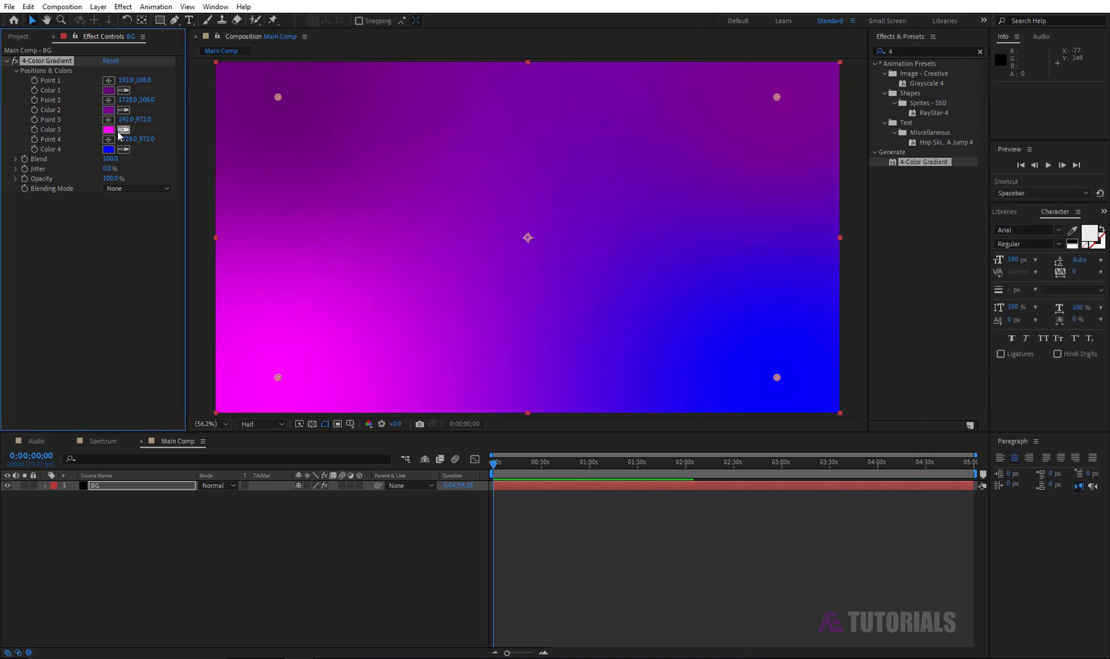
pyautogui.click(109, 130)
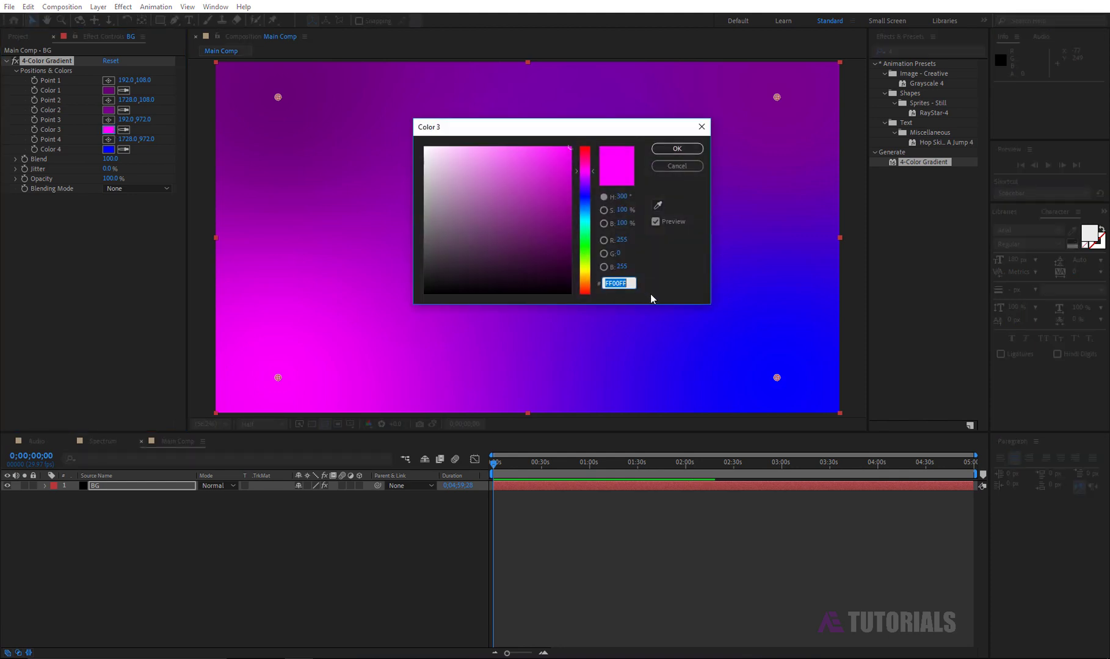
pyautogui.write('000')
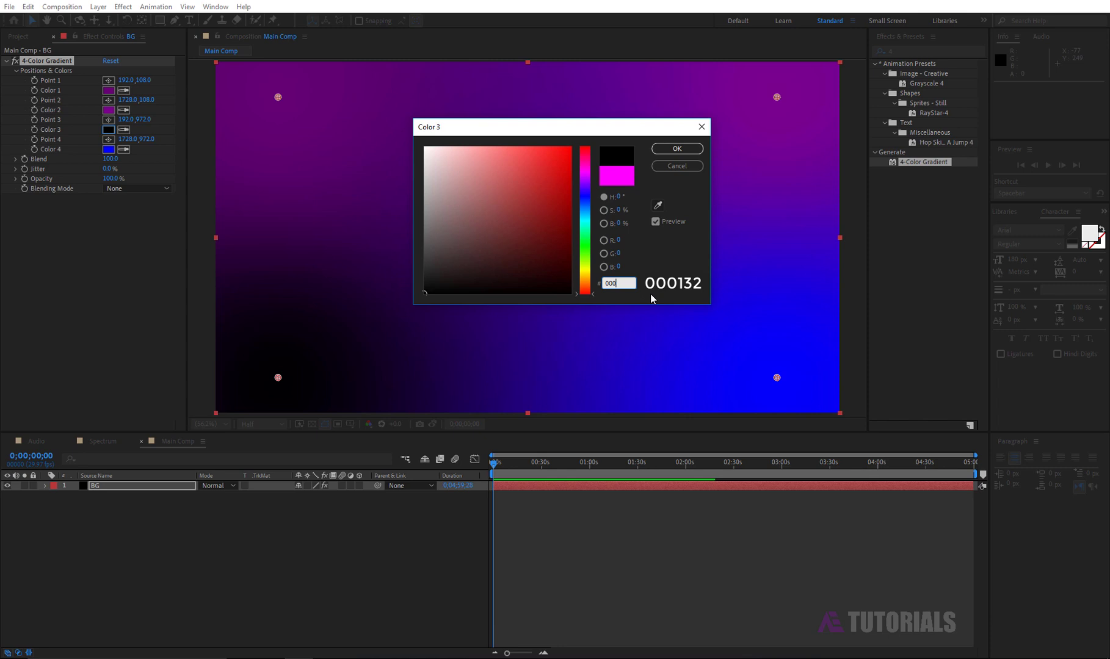
pyautogui.write('132')
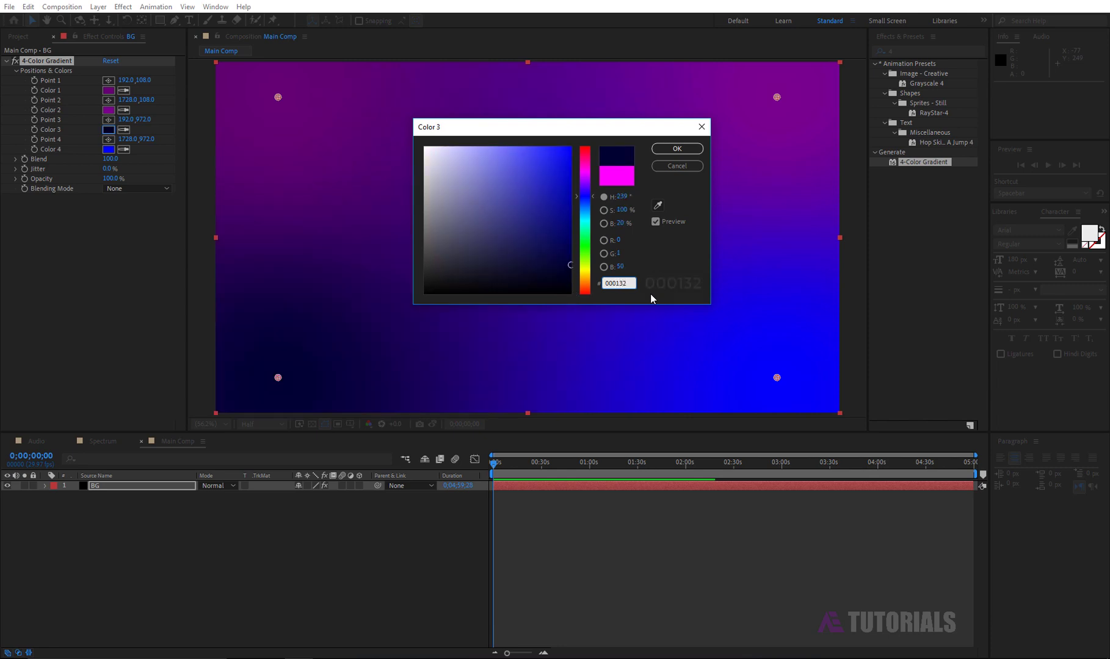
pyautogui.click(673, 149)
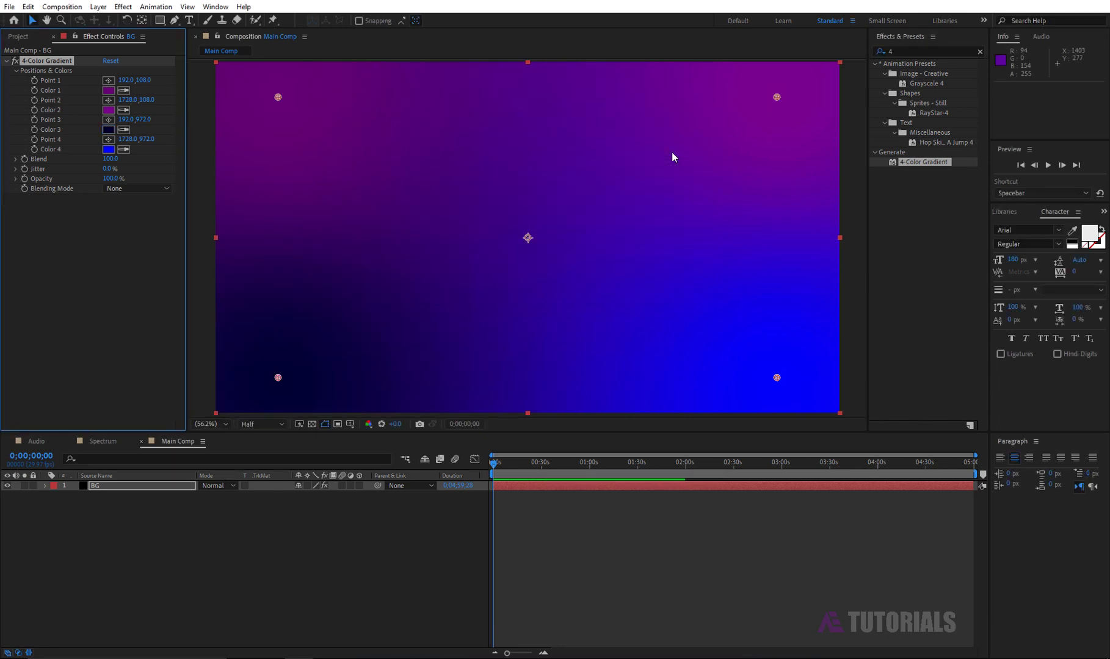
pyautogui.click(126, 150)
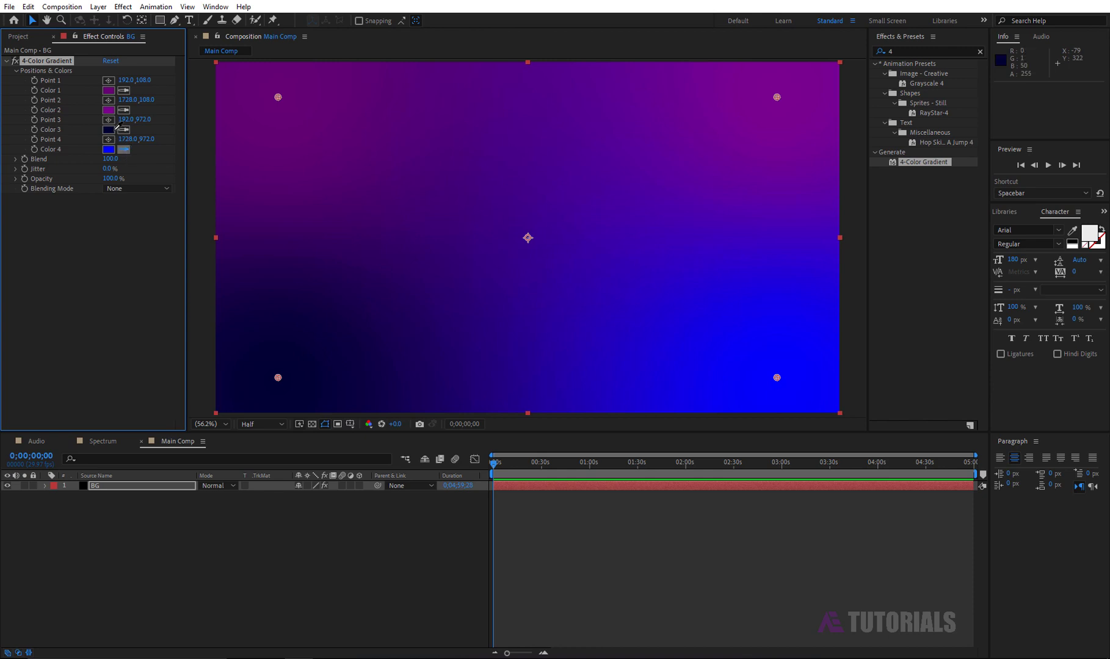
pyautogui.click(112, 128)
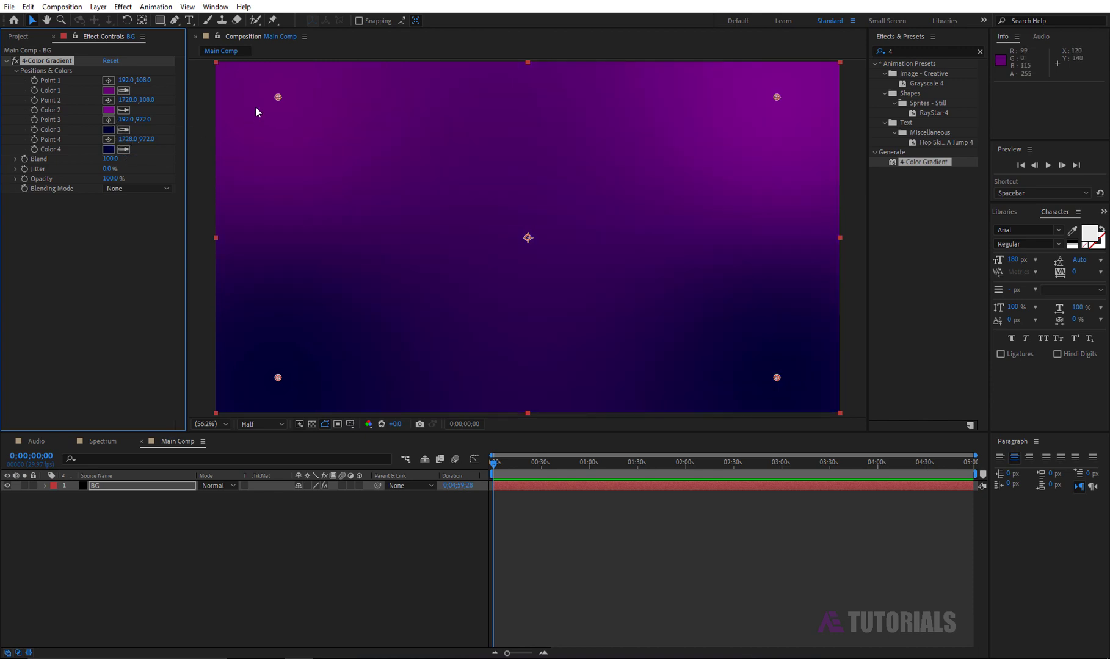
# Drag all four gradient points inward, bottom points ending near 380.6,941.8 and 1598.1,906.2
pyautogui.moveTo(277, 97); pyautogui.dragTo(343, 78)
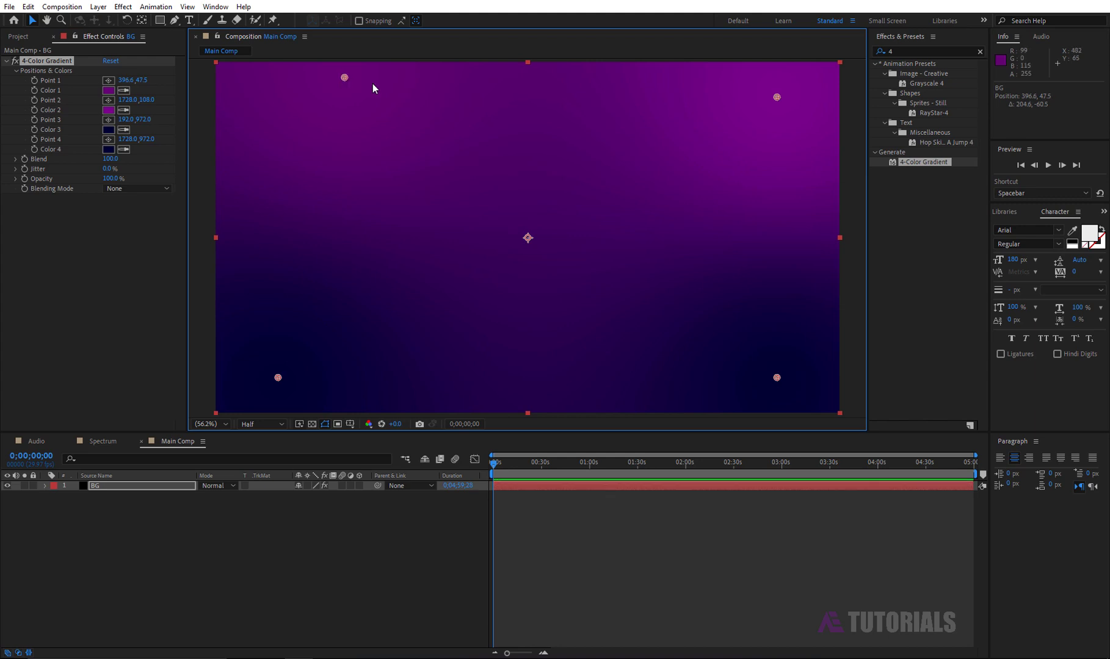
pyautogui.moveTo(776, 97); pyautogui.dragTo(738, 129)
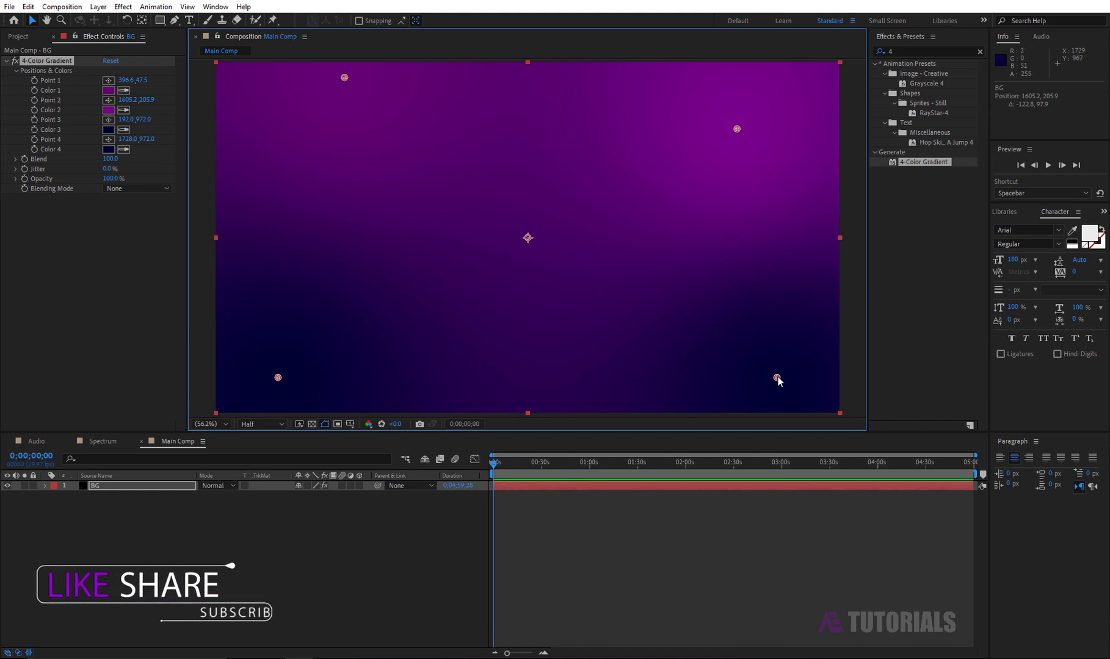
pyautogui.moveTo(777, 378); pyautogui.dragTo(736, 360)
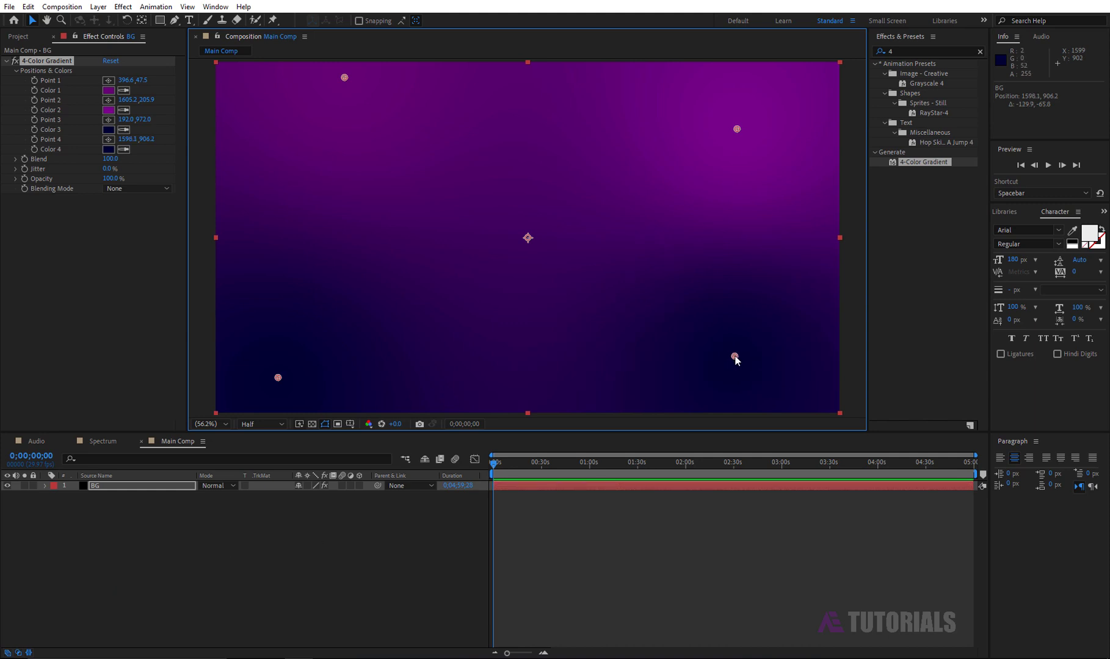
pyautogui.moveTo(278, 377); pyautogui.dragTo(340, 369)
# Add a new black solid layer to Main Comp above BG
pyautogui.click(98, 6)
pyautogui.moveTo(102, 23)
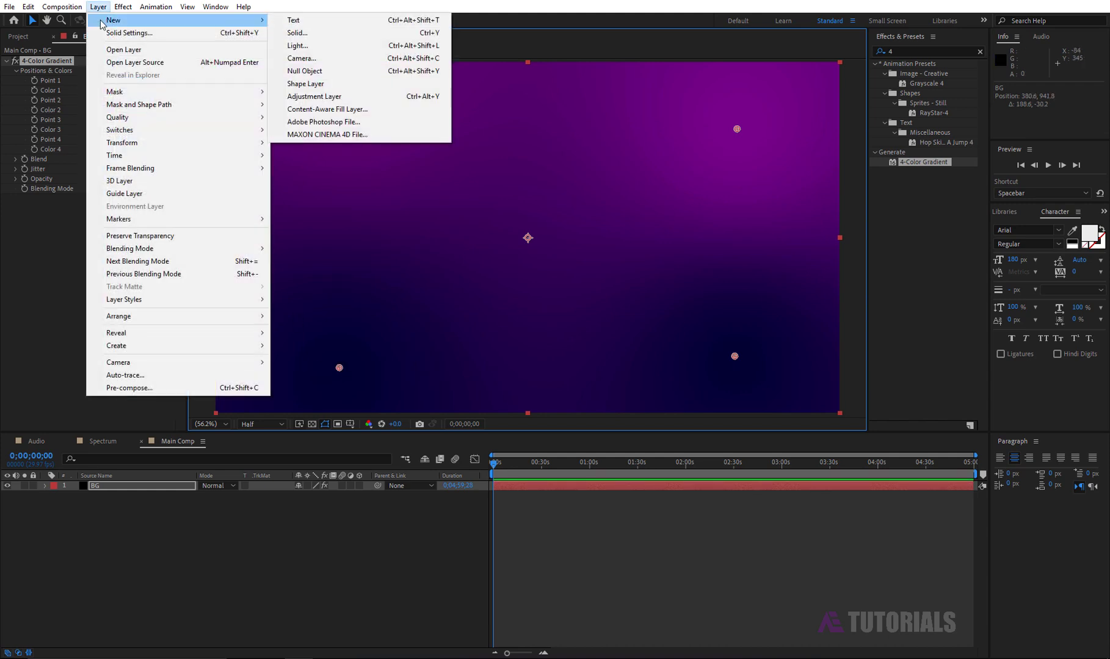
pyautogui.click(325, 34)
pyautogui.click(548, 398)
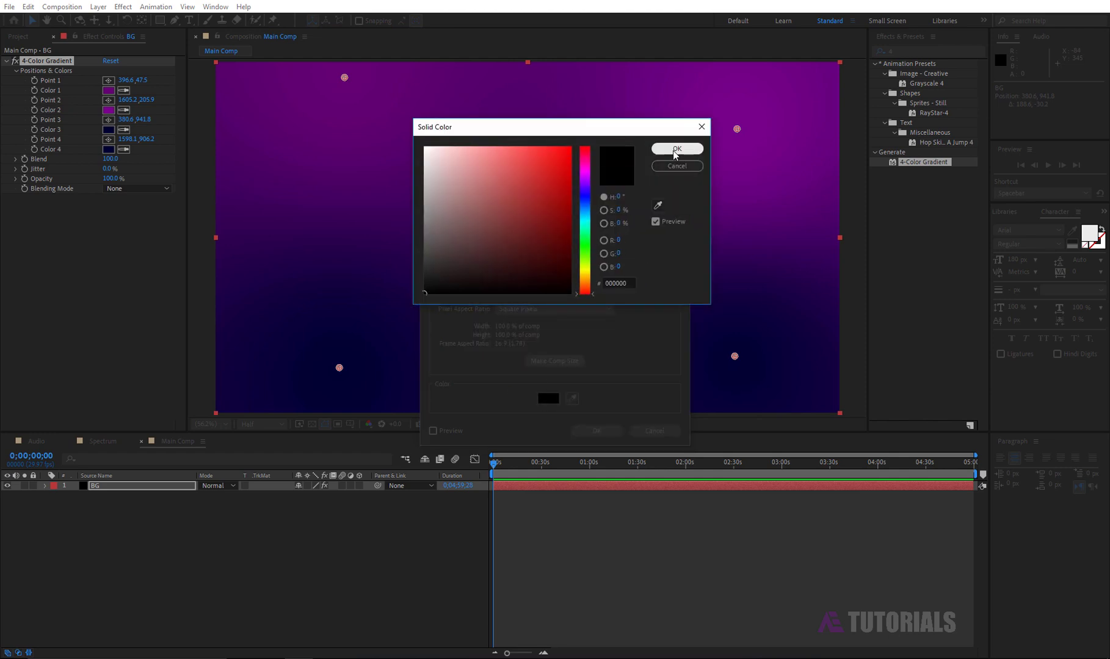
pyautogui.click(676, 149)
pyautogui.click(577, 430)
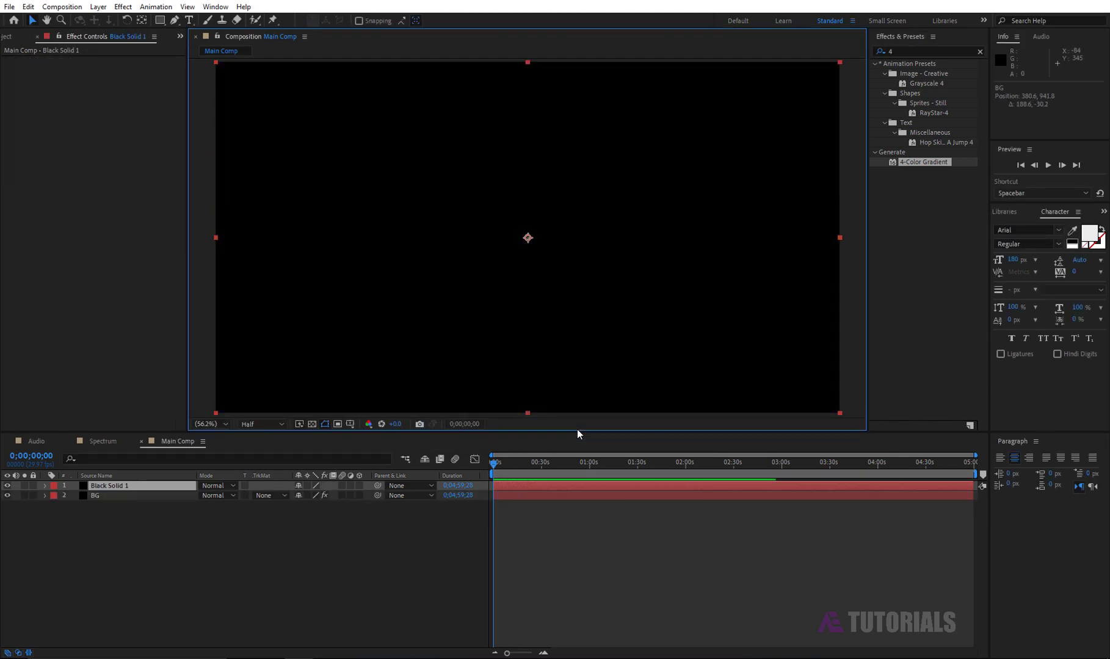
# Draw a rectangular mask on the black solid covering the frame's lower part
pyautogui.press(',')
pyautogui.press(',')
pyautogui.press(',')
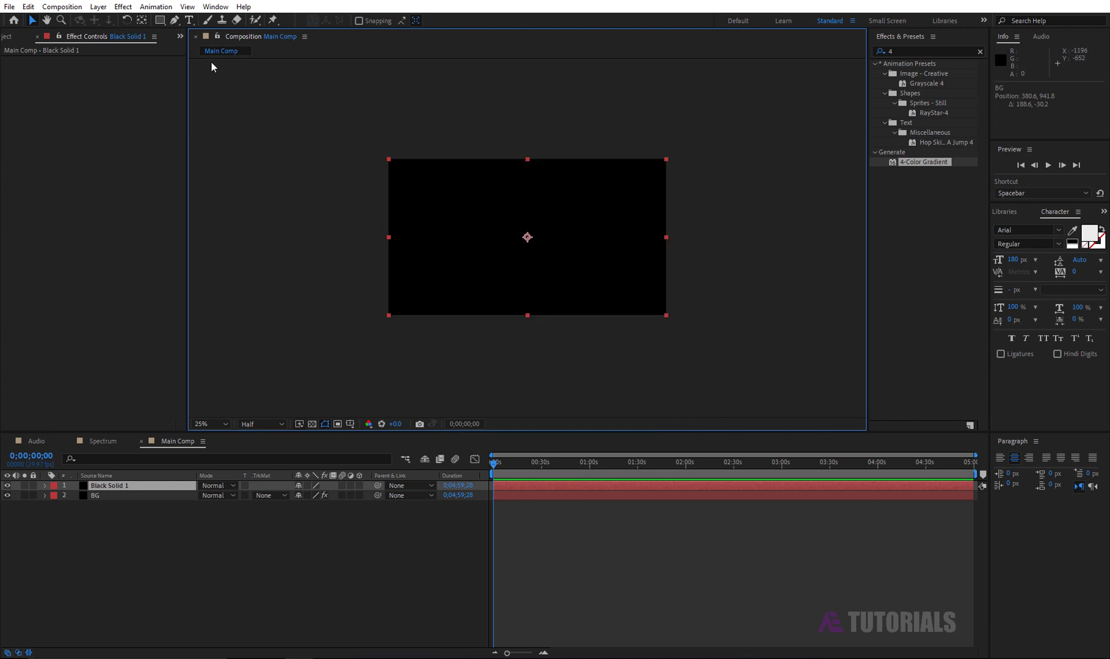
pyautogui.click(161, 20)
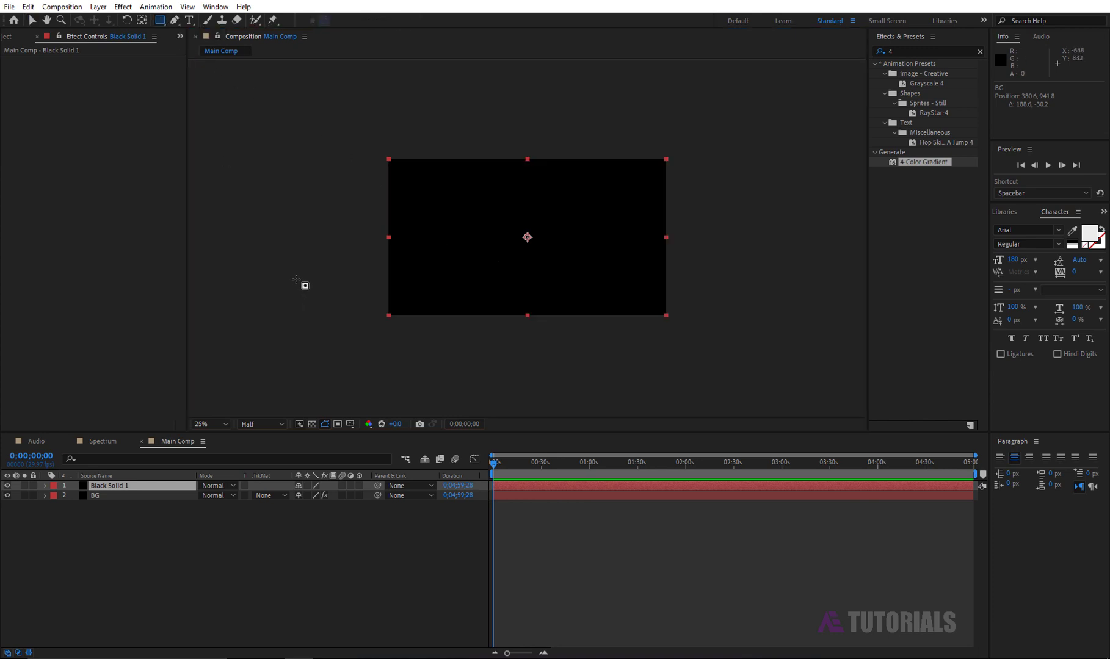
pyautogui.moveTo(306, 274); pyautogui.dragTo(741, 373)
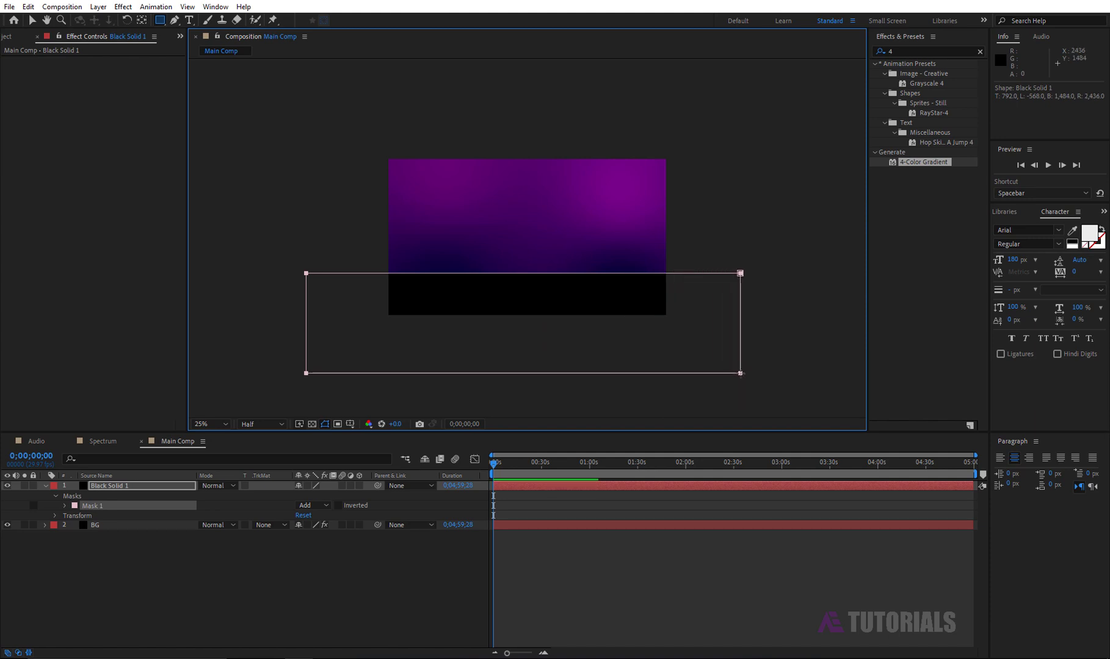
pyautogui.click(223, 424)
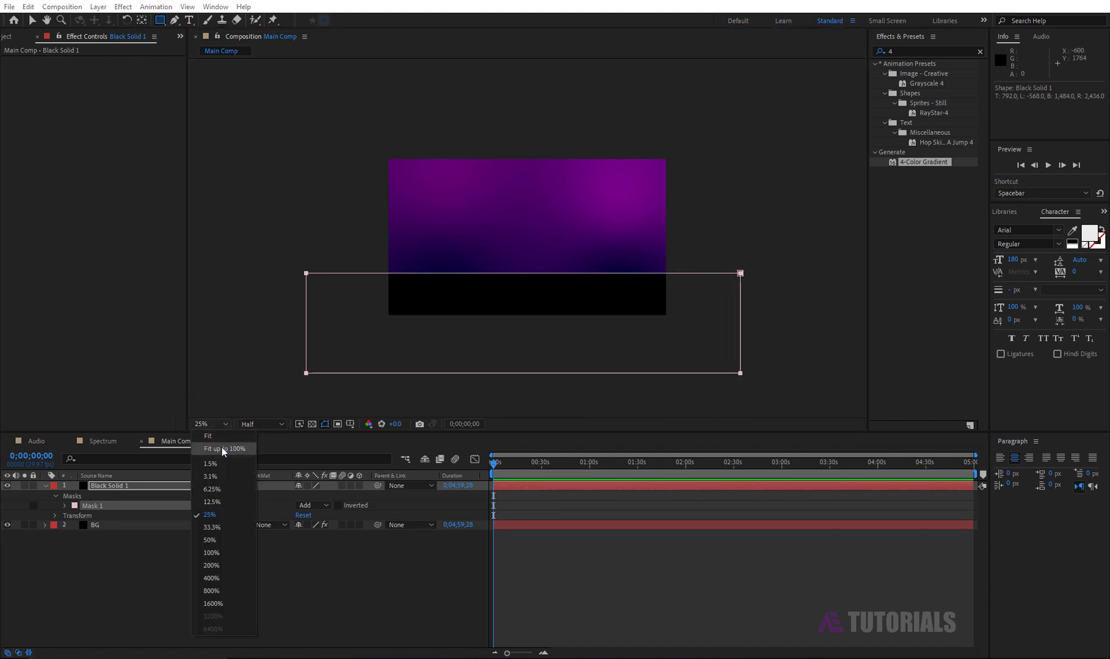
# Give Mask 1 a 300-pixel feather, 60% opacity and -200 pixel expansion
pyautogui.click(223, 447)
pyautogui.click(64, 506)
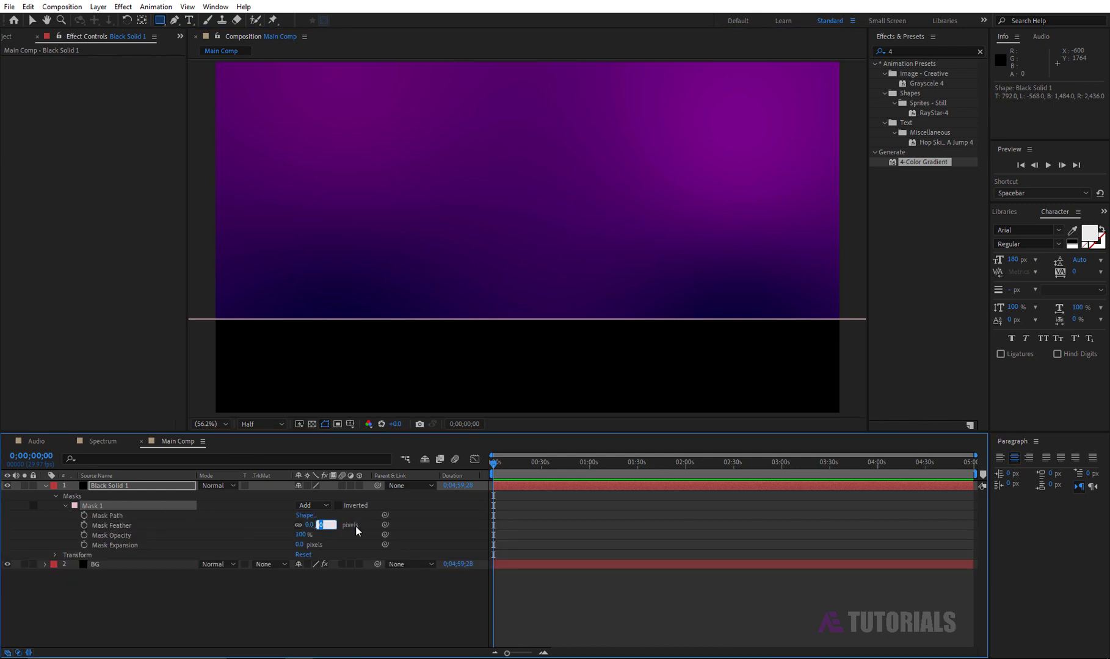
pyautogui.write('00')
pyautogui.press('Return')
pyautogui.write('6')
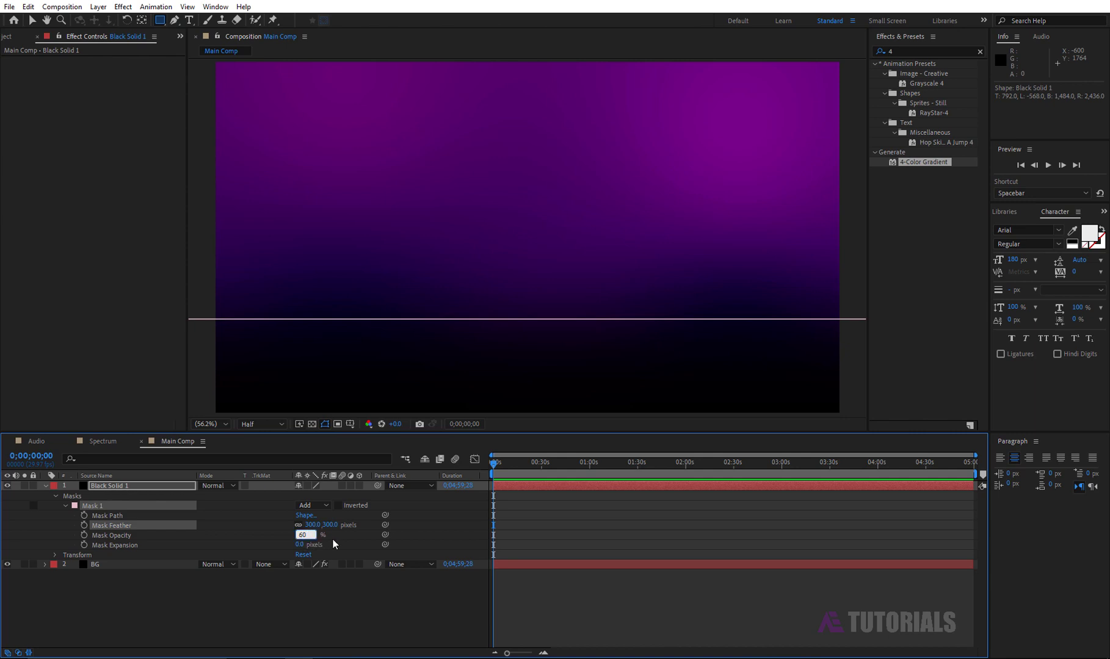
pyautogui.write('0')
pyautogui.press('Return')
pyautogui.click(301, 545)
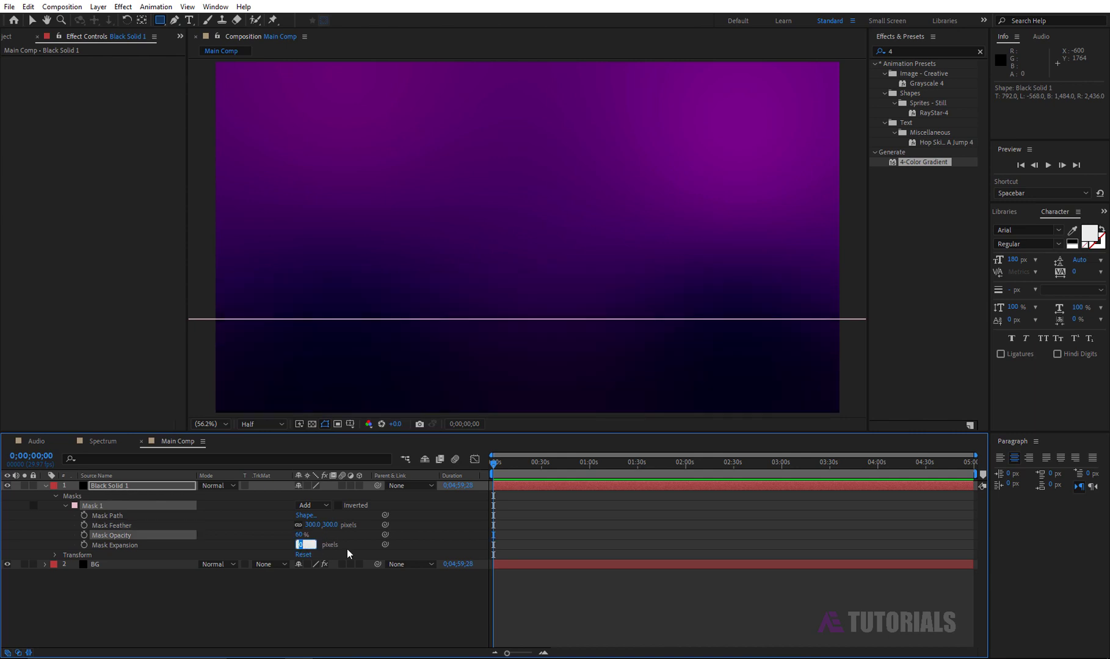
pyautogui.write('-200')
pyautogui.press('Return')
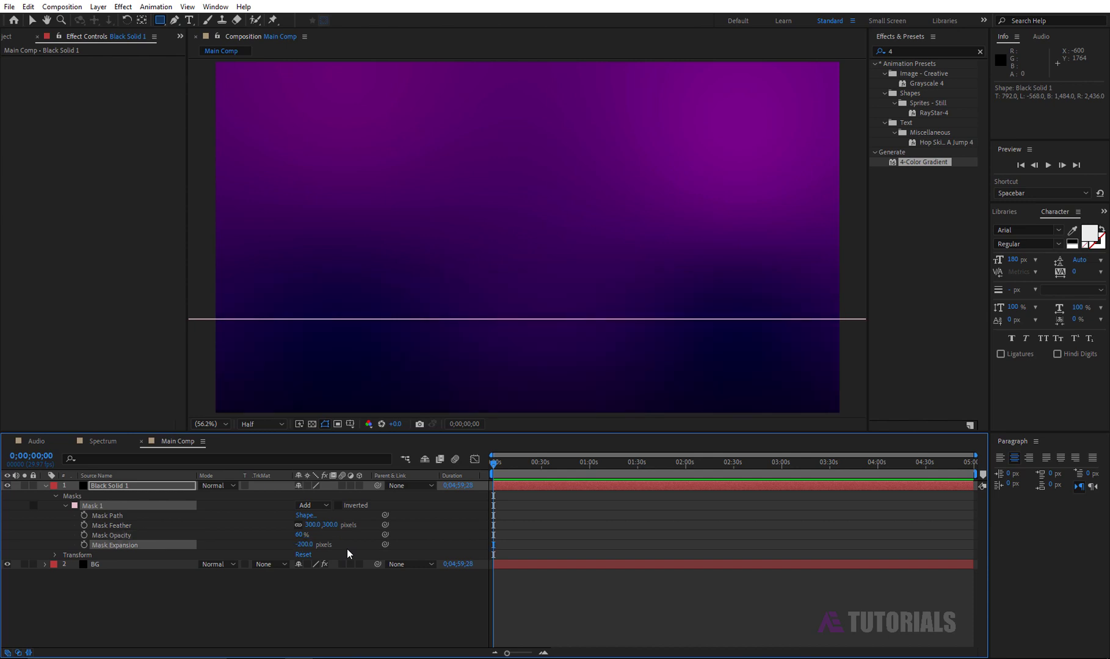
pyautogui.click(48, 486)
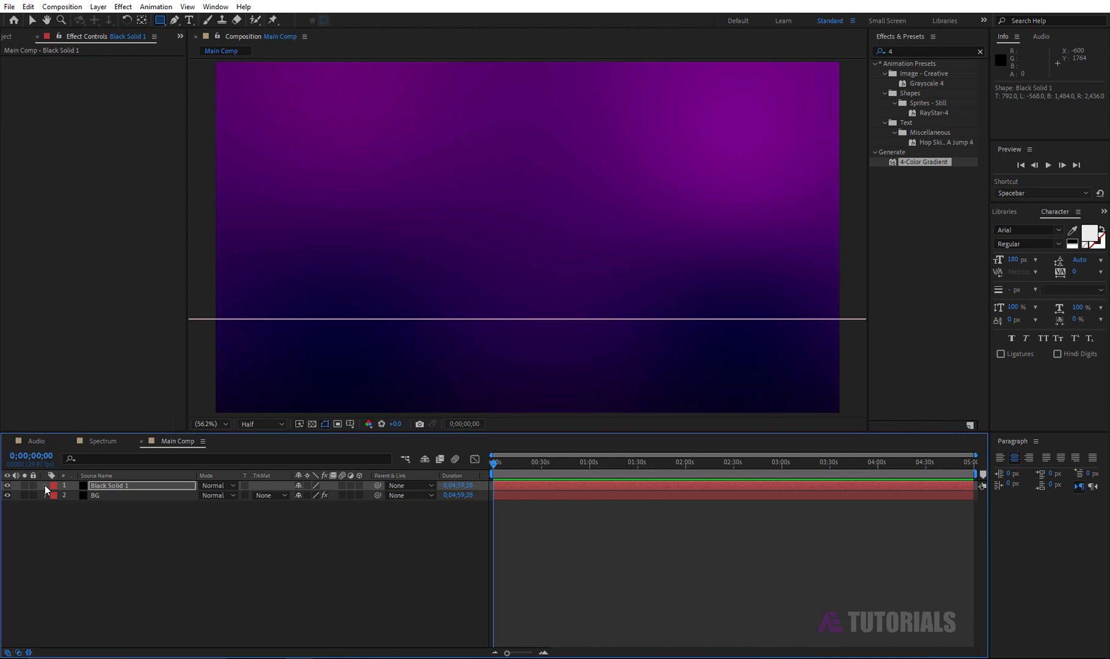
# Toggle the black solid's visibility and add a new adjustment layer on top of Main Comp
pyautogui.click(8, 486)
pyautogui.click(208, 537)
pyautogui.click(98, 6)
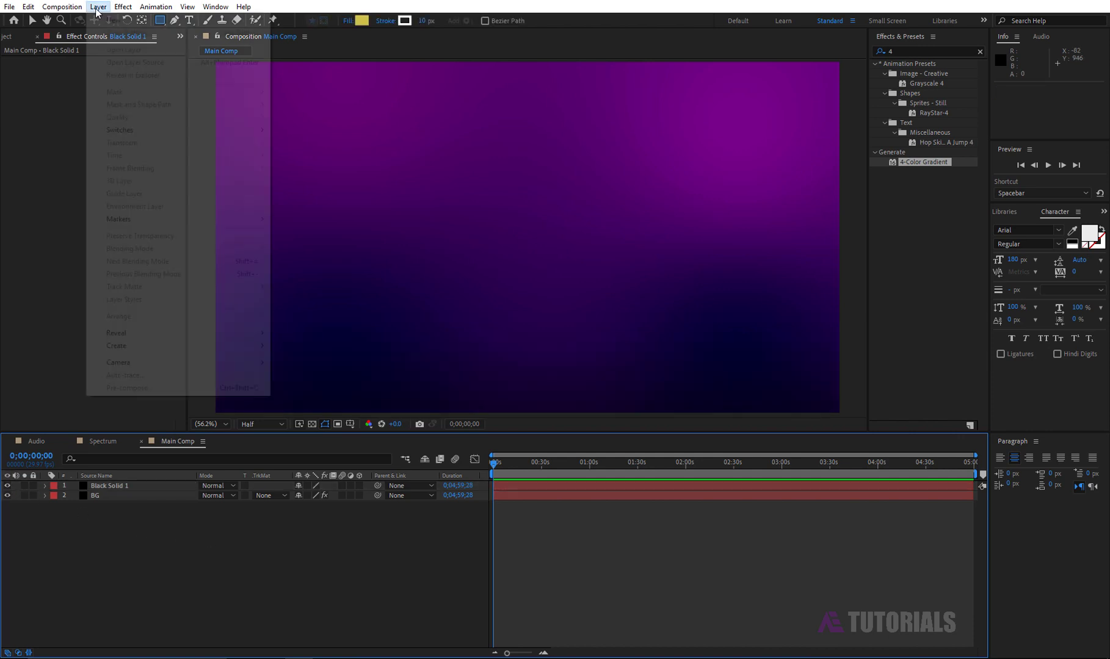
pyautogui.moveTo(264, 22)
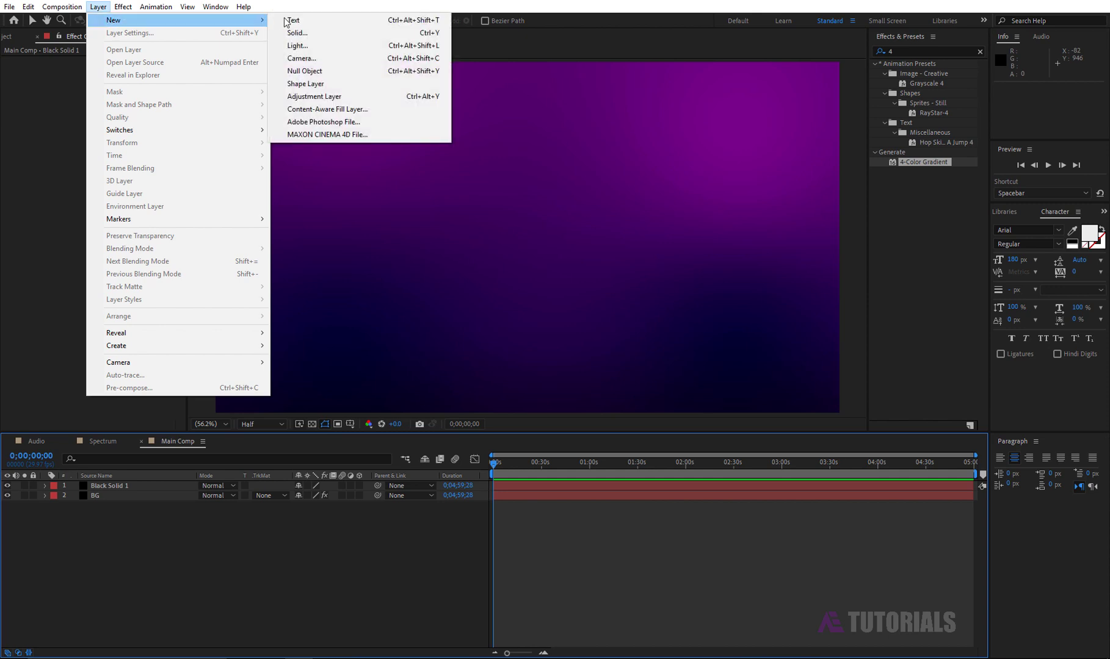
pyautogui.click(324, 96)
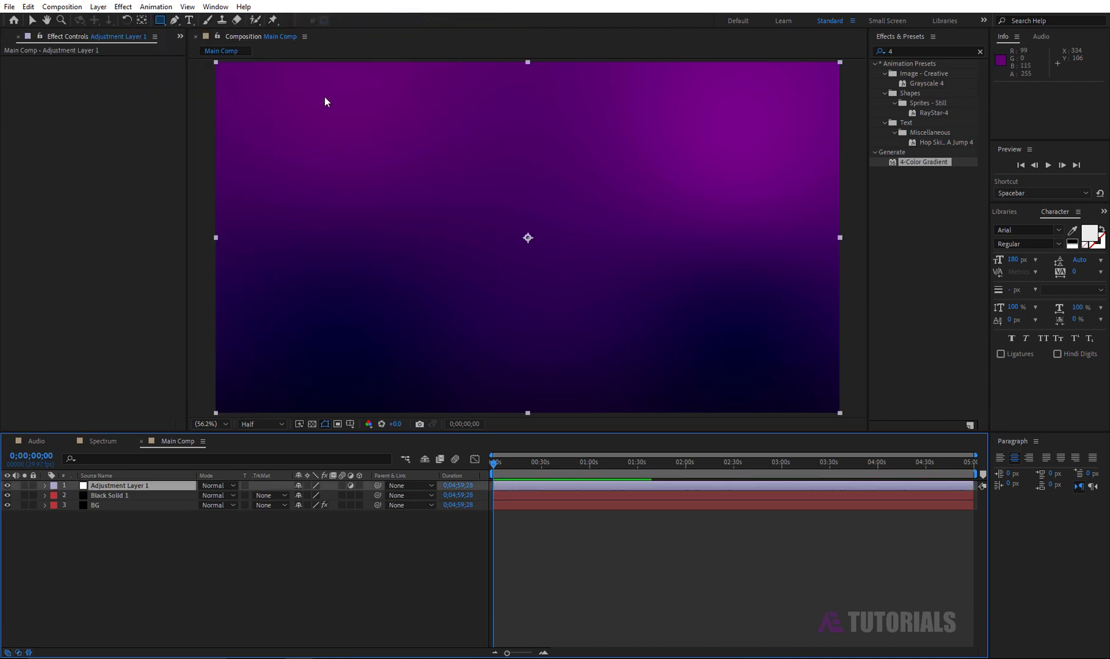
# Apply Curves to the adjustment layer and bend it into an S-curve for deeper contrast
pyautogui.click(123, 7)
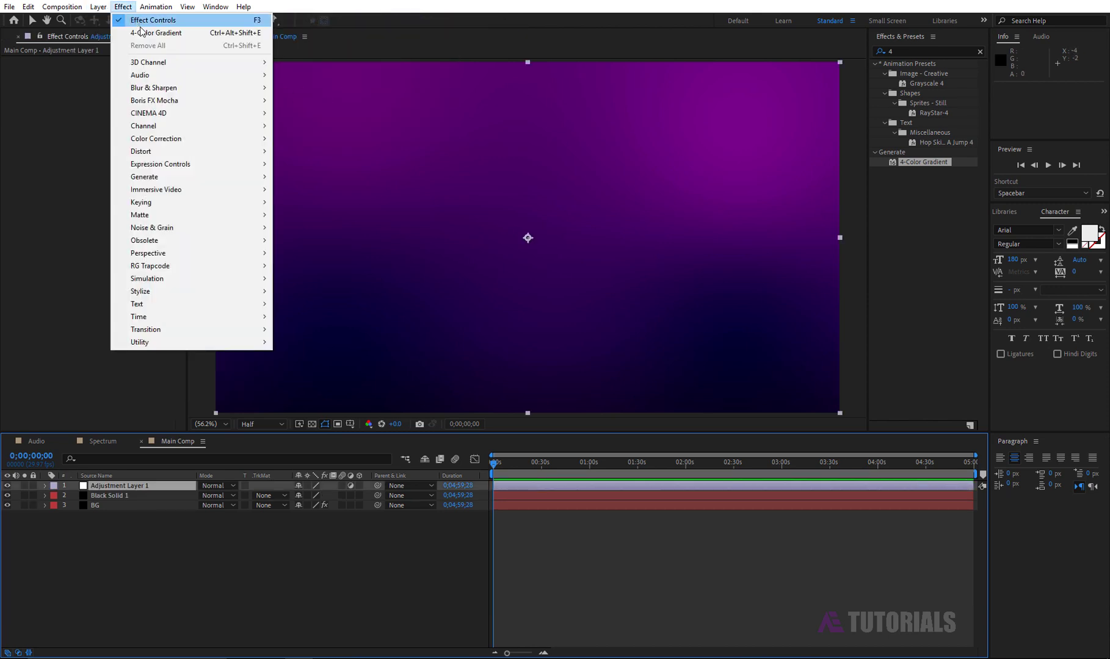
pyautogui.moveTo(172, 141)
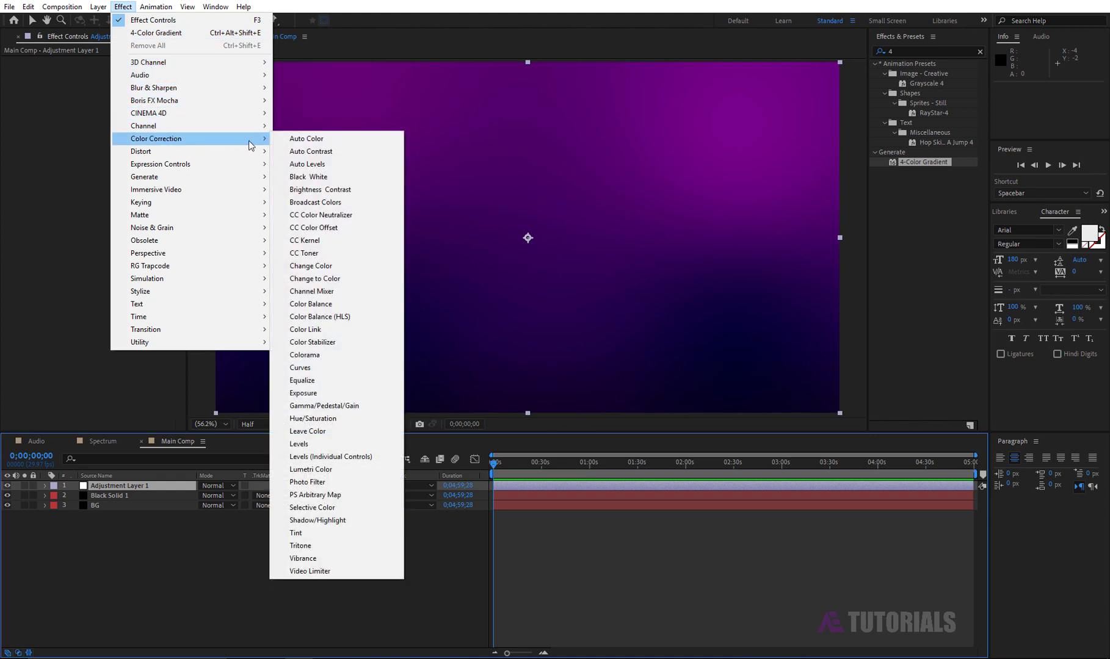
pyautogui.click(321, 368)
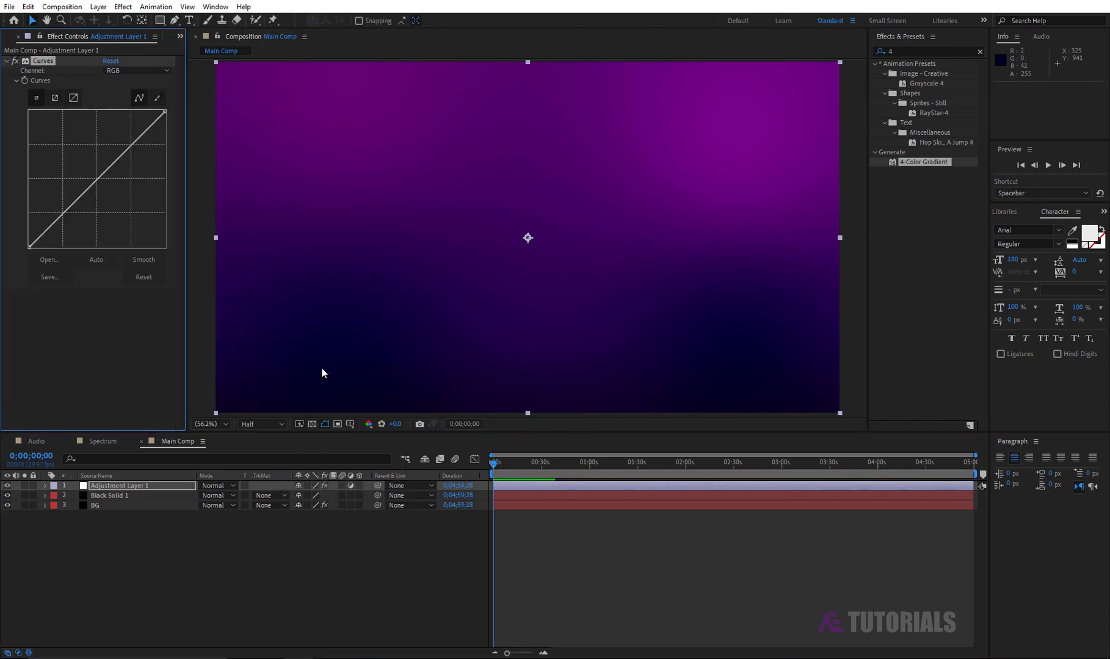
pyautogui.moveTo(131, 146); pyautogui.dragTo(132, 150)
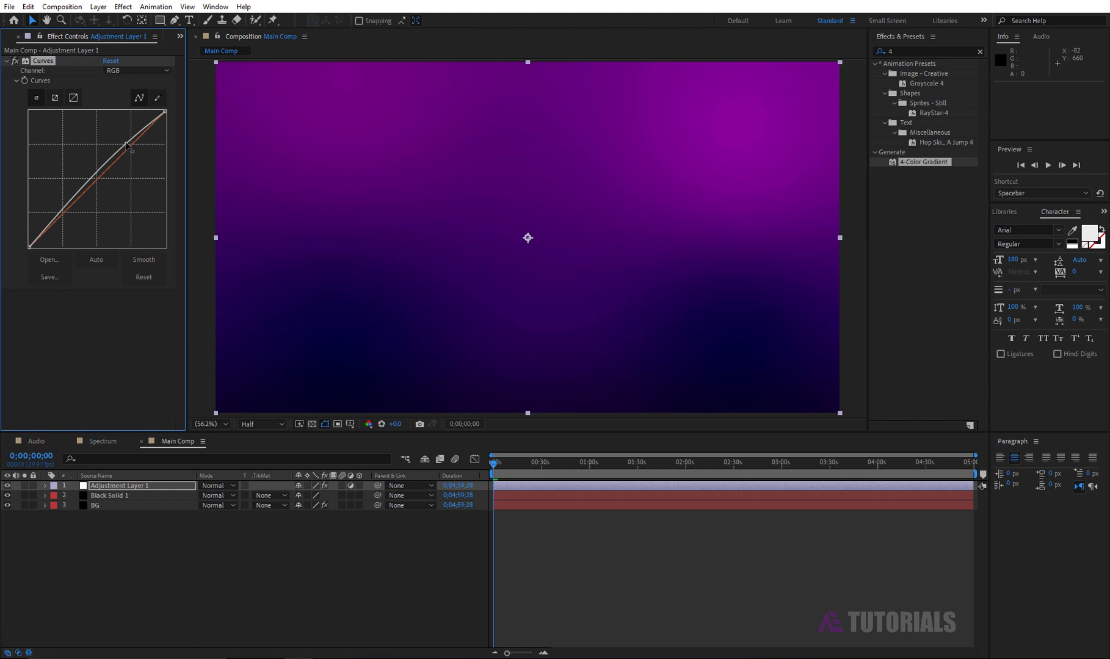
pyautogui.moveTo(65, 210); pyautogui.dragTo(69, 214)
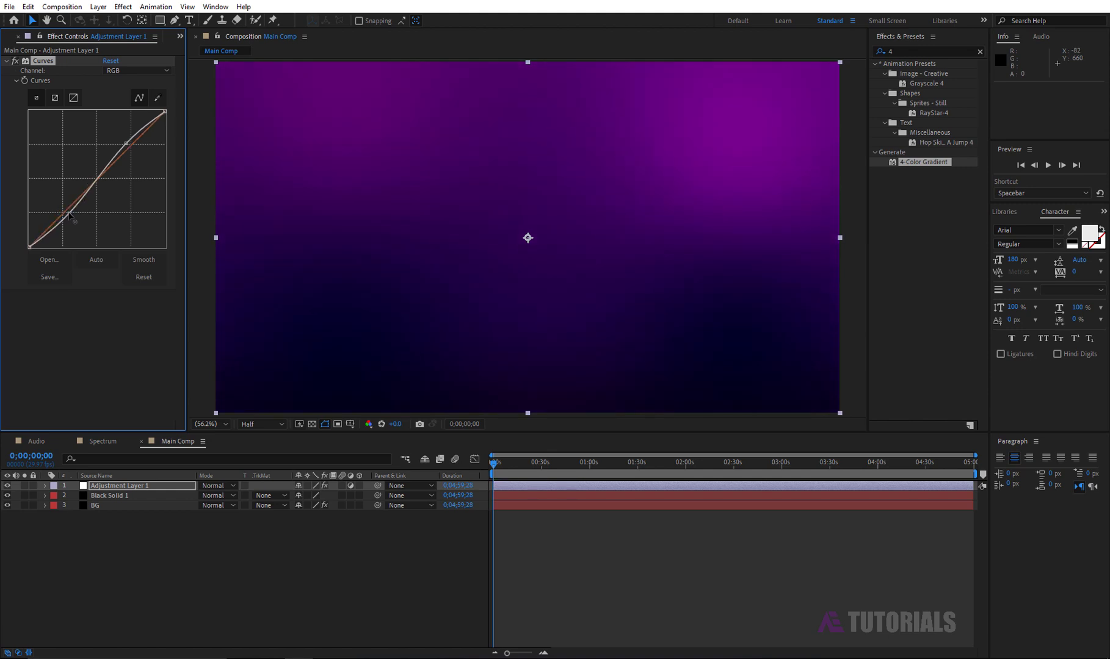
pyautogui.click(15, 62)
pyautogui.click(16, 62)
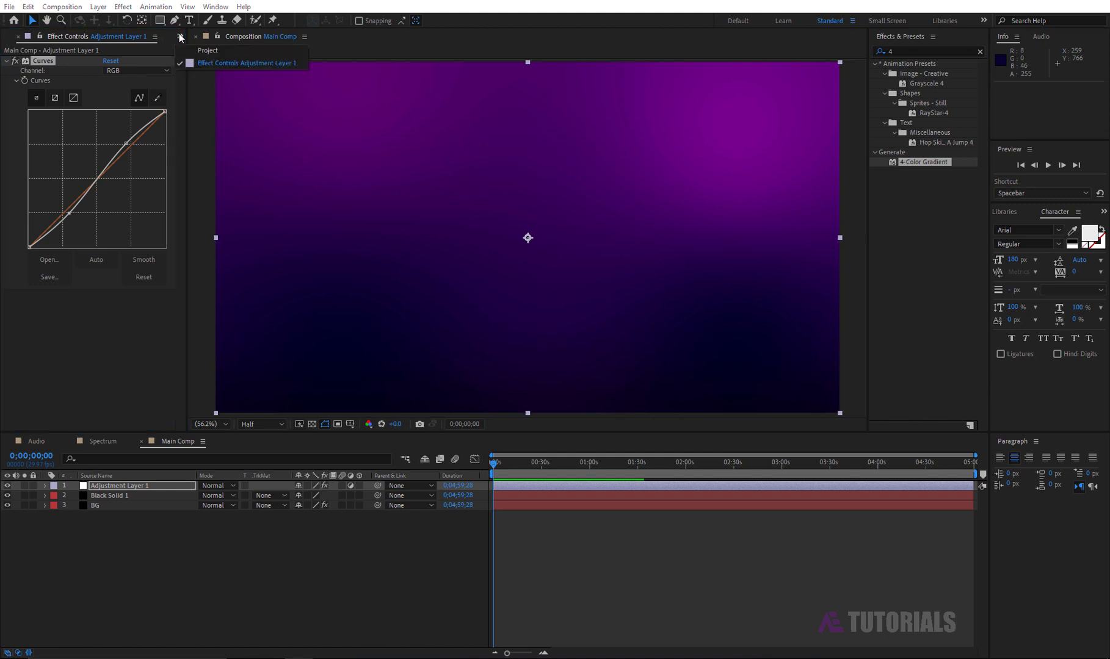
pyautogui.hotkey('ctrl', '0')
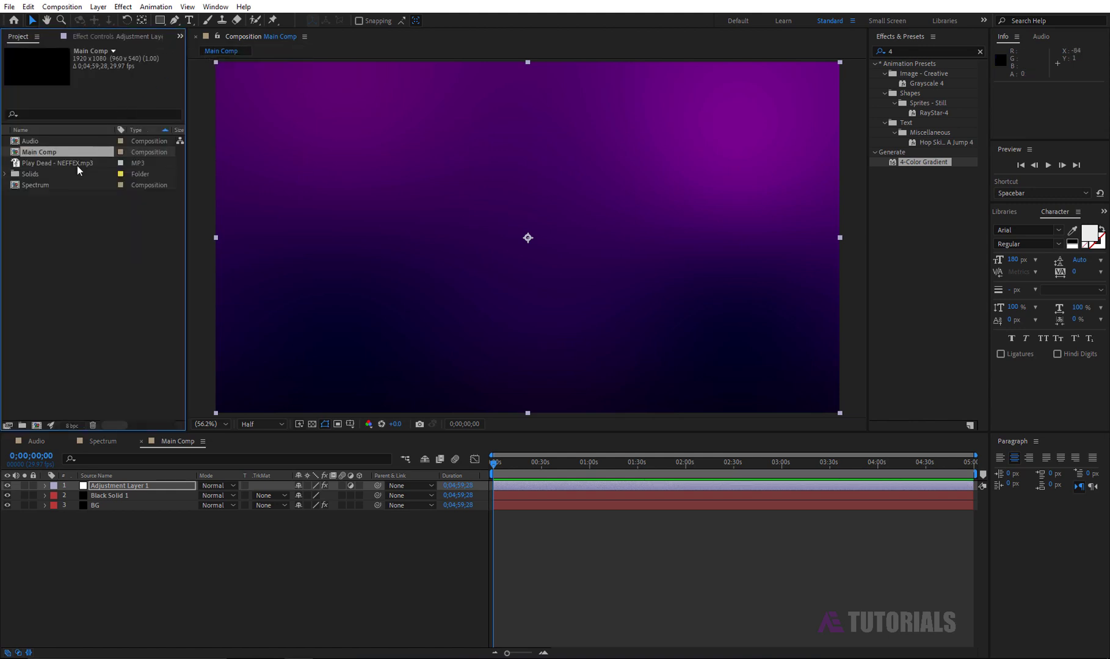
# Nest the Spectrum composition as the top layer of Main Comp, viewing it at 0;00;30;20
pyautogui.moveTo(34, 185); pyautogui.dragTo(138, 483)
pyautogui.click(529, 464)
pyautogui.moveTo(529, 464); pyautogui.dragTo(543, 468)
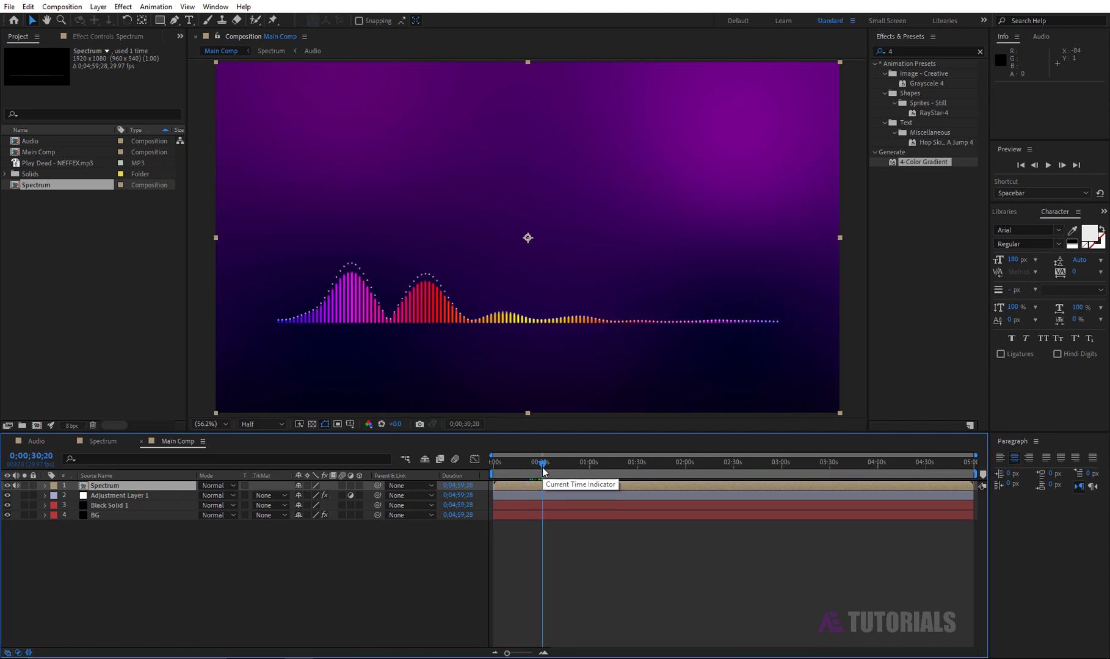
# Apply a Glow effect to the Spectrum layer with a Glow Radius of 40
pyautogui.click(888, 51)
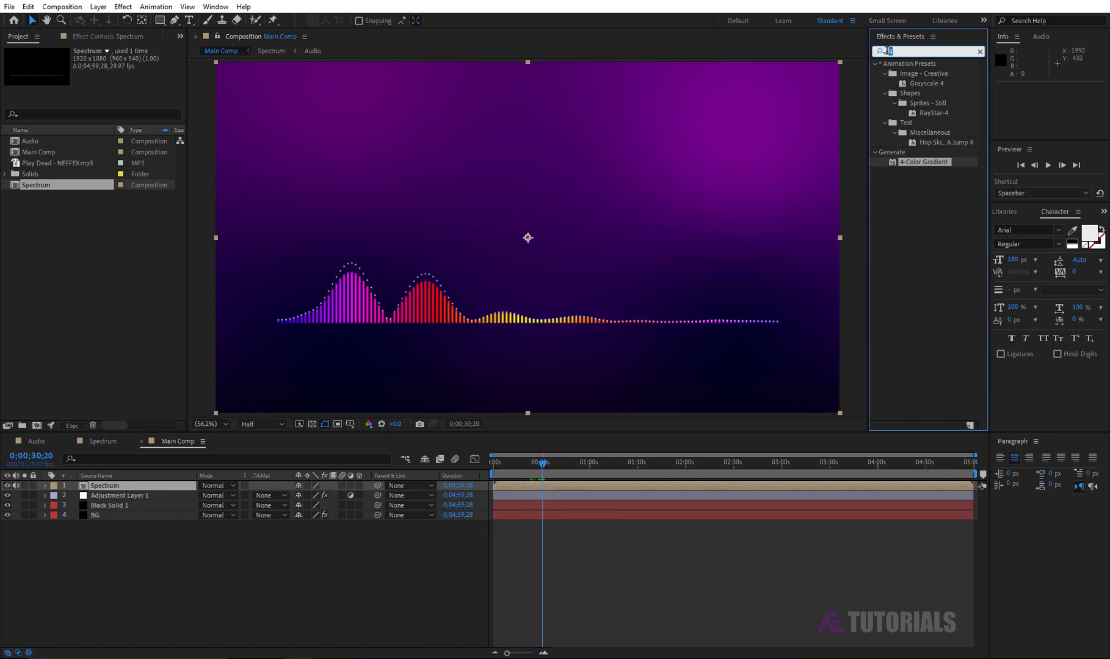
pyautogui.write('gl')
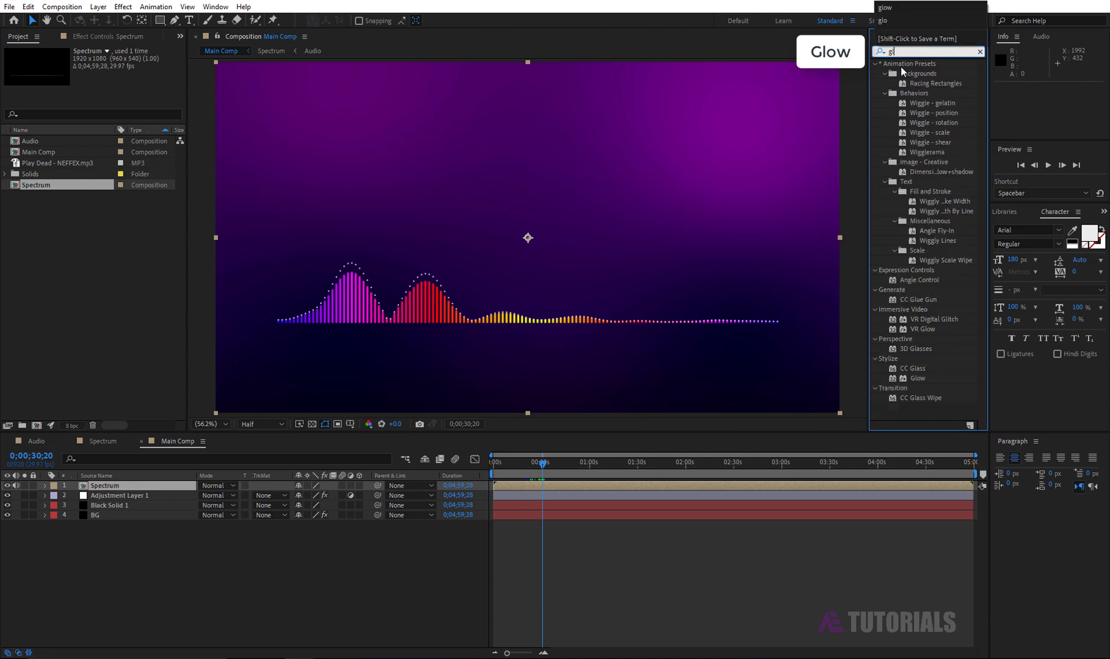
pyautogui.write('ow')
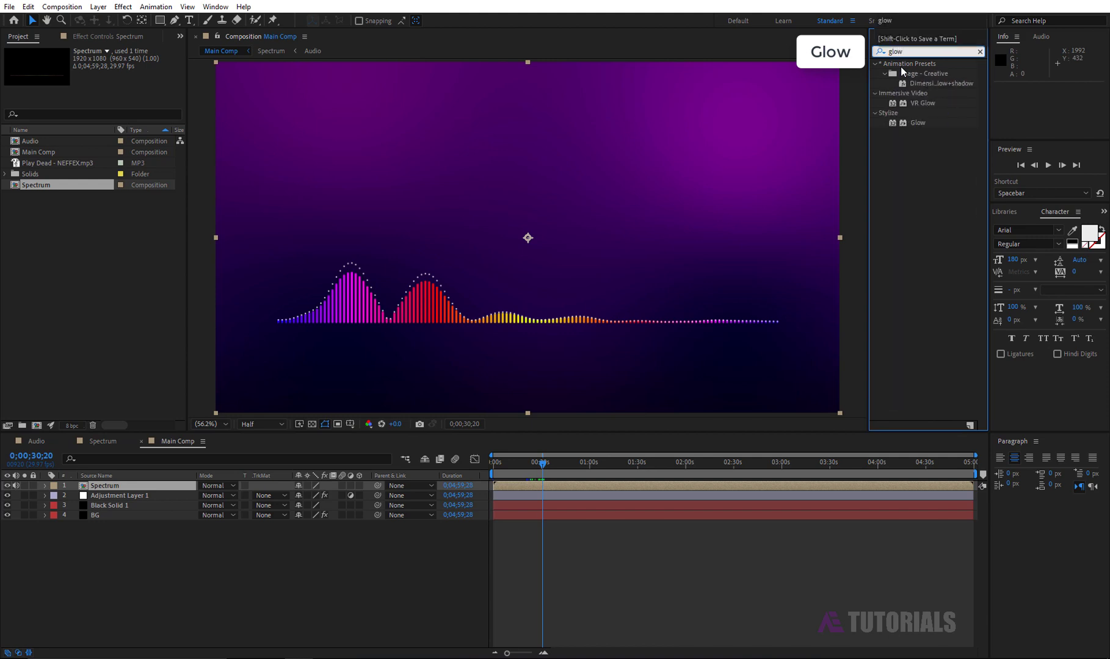
pyautogui.moveTo(918, 124); pyautogui.dragTo(152, 486)
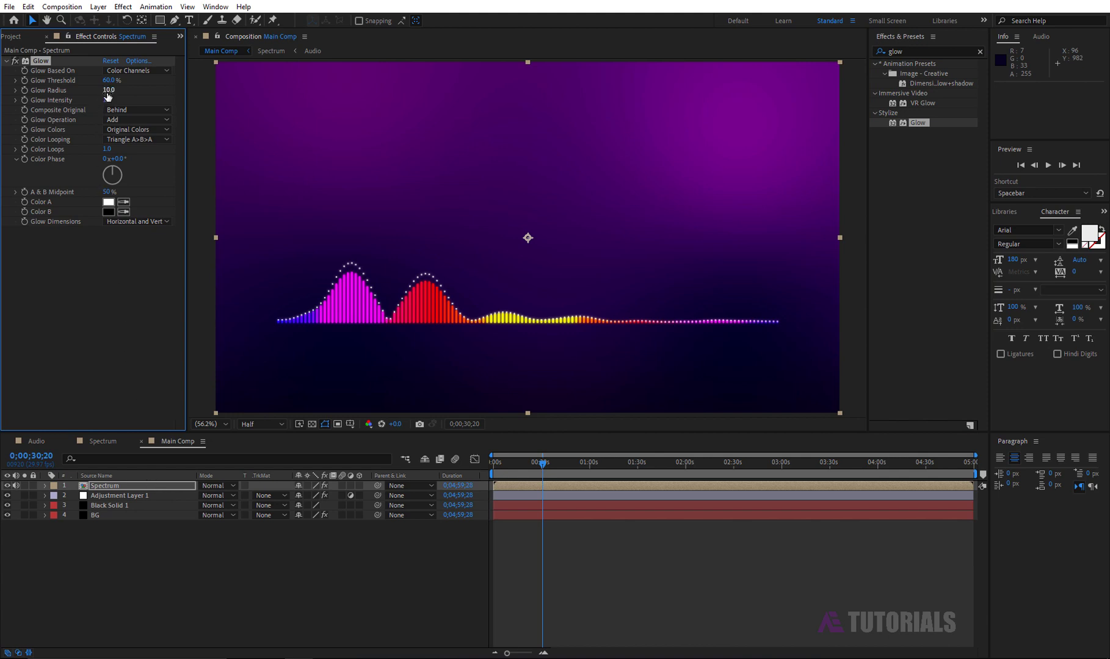
pyautogui.moveTo(107, 93); pyautogui.dragTo(126, 90)
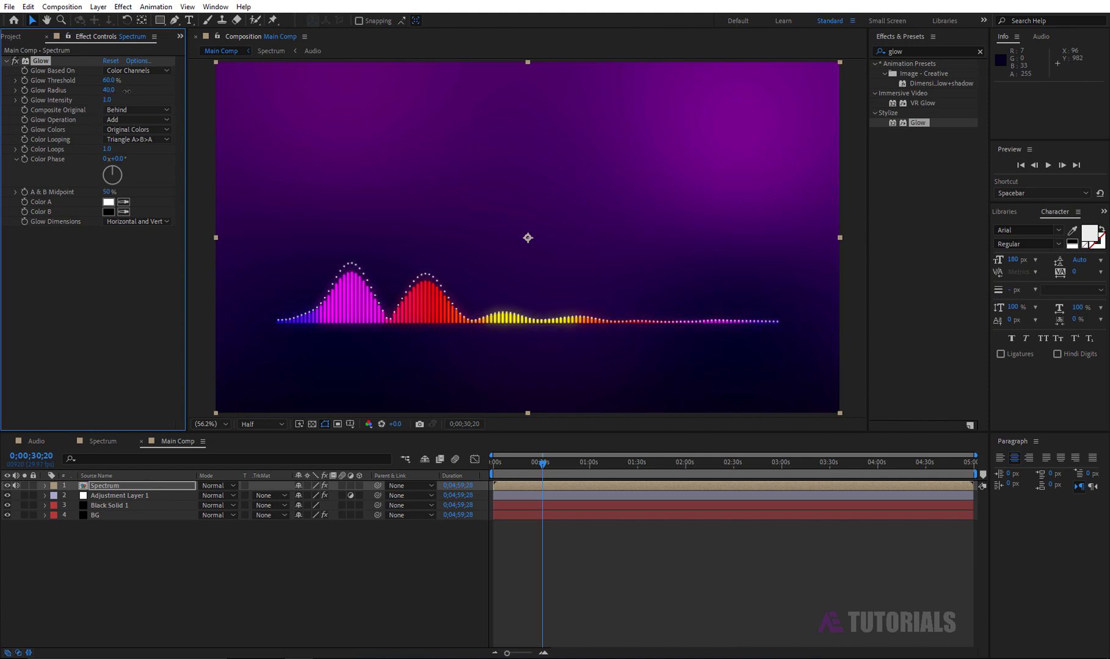
# Duplicate the Spectrum layer, mute the copy's audio and flip it upside down
pyautogui.click(126, 484)
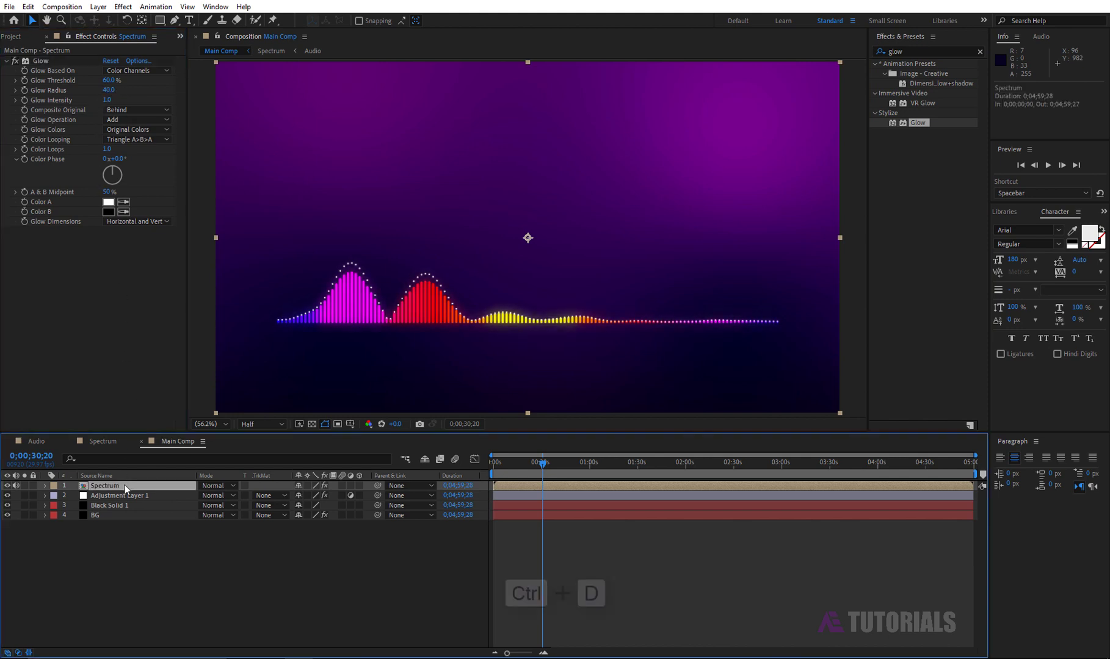
pyautogui.hotkey('ctrl', 'd')
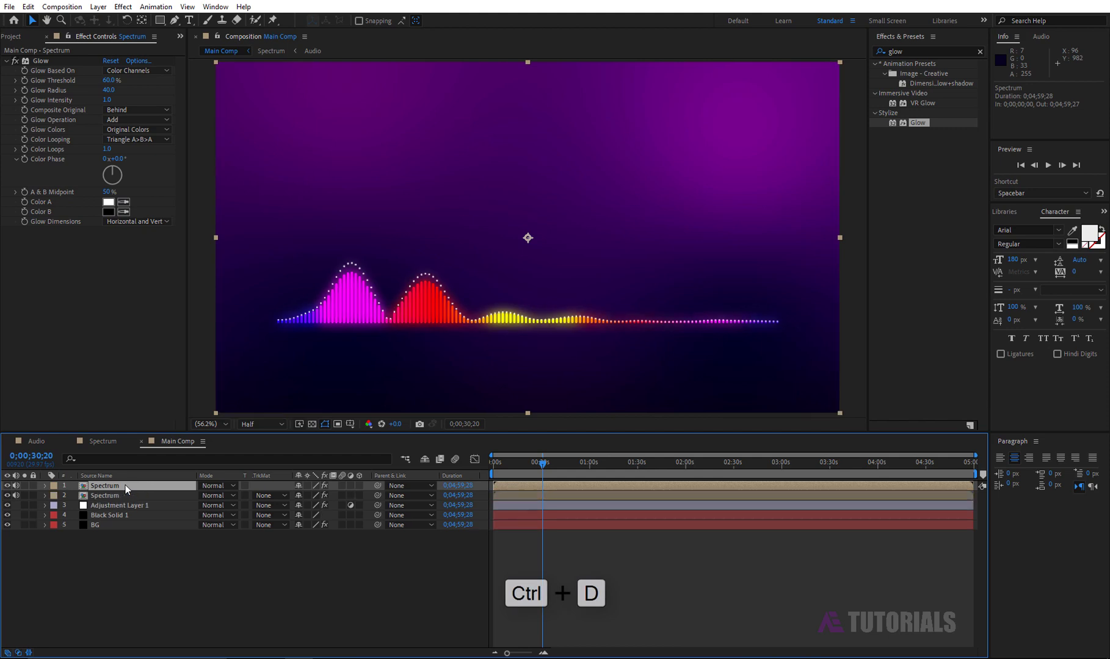
pyautogui.click(16, 495)
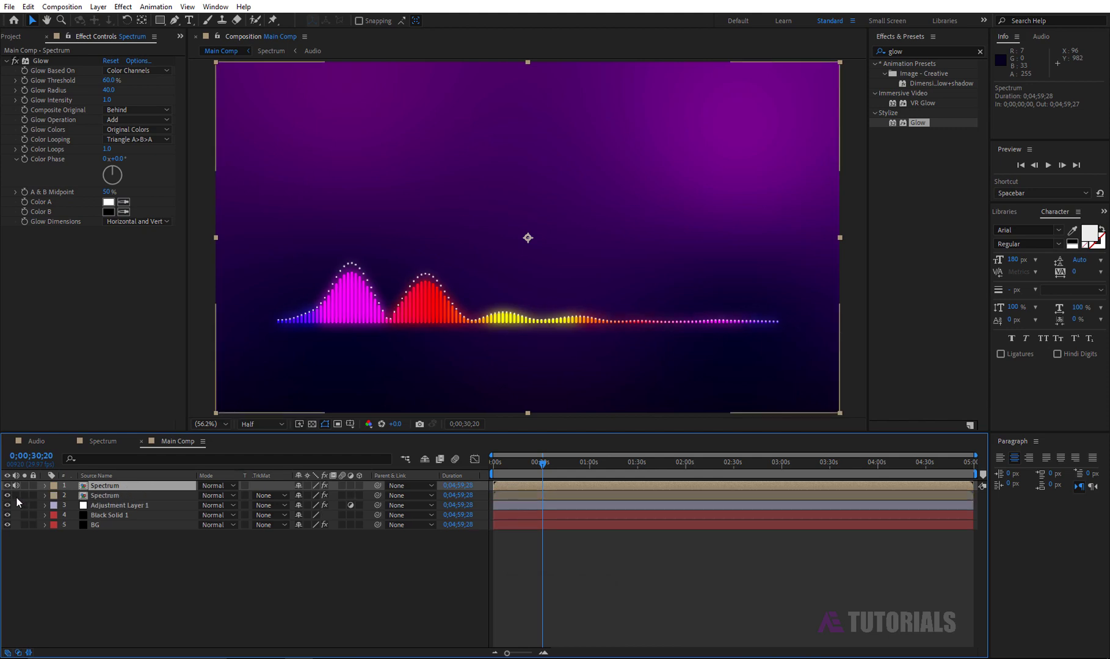
pyautogui.click(98, 495)
pyautogui.rightClick(99, 496)
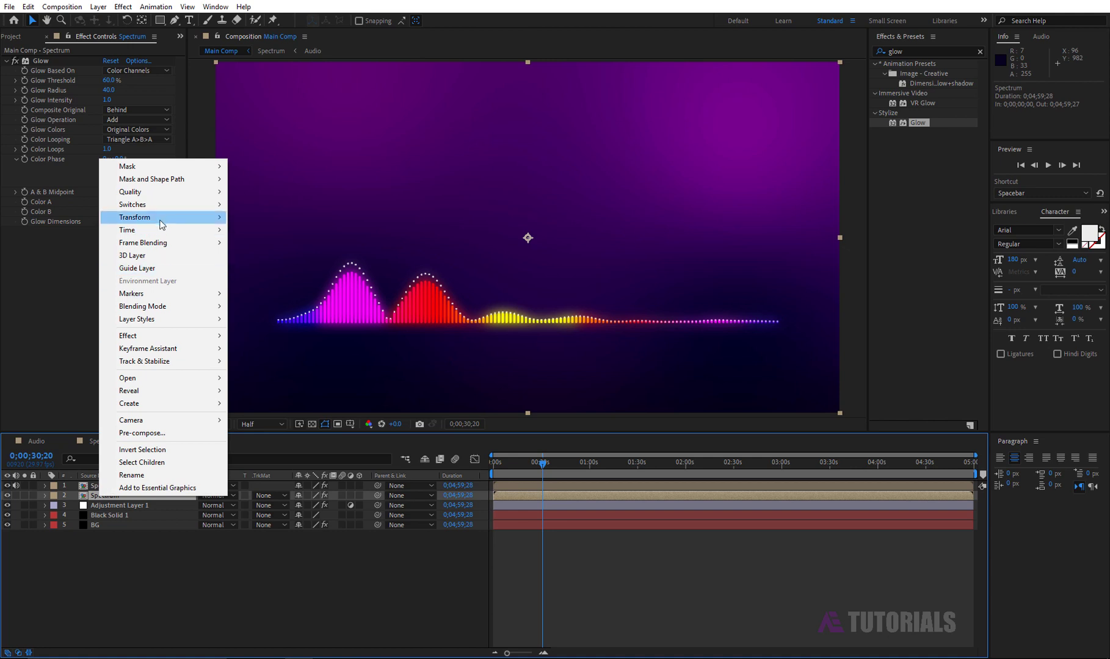
pyautogui.moveTo(160, 217)
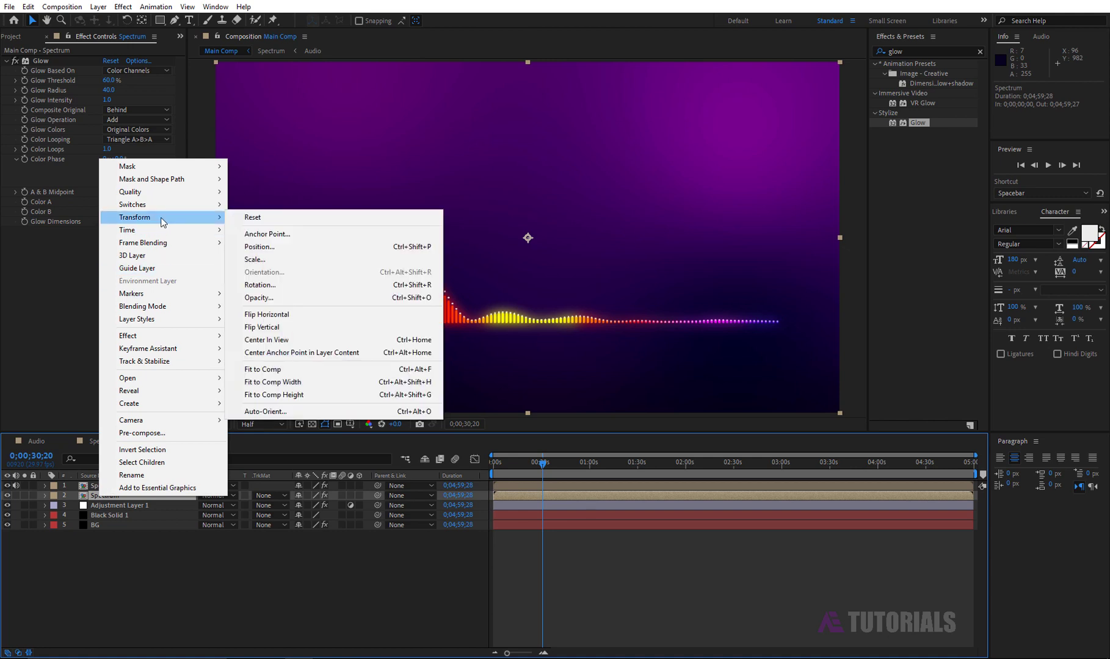
pyautogui.click(273, 330)
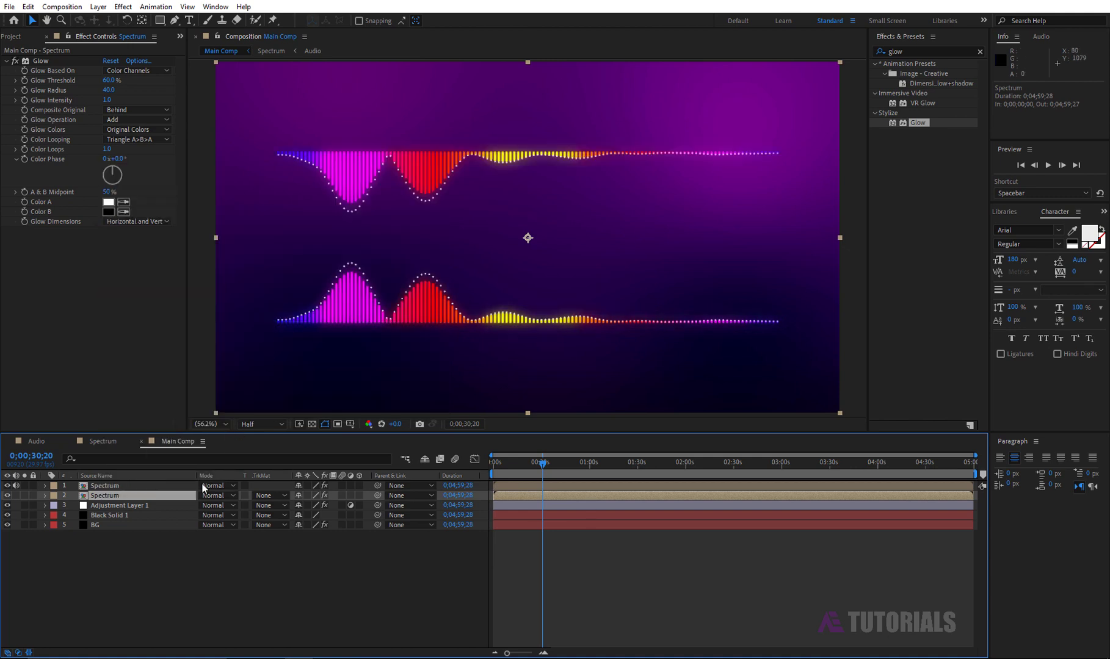
# Move the flipped copy down to position 960,1152 beneath the original and delete its Glow
pyautogui.press('p')
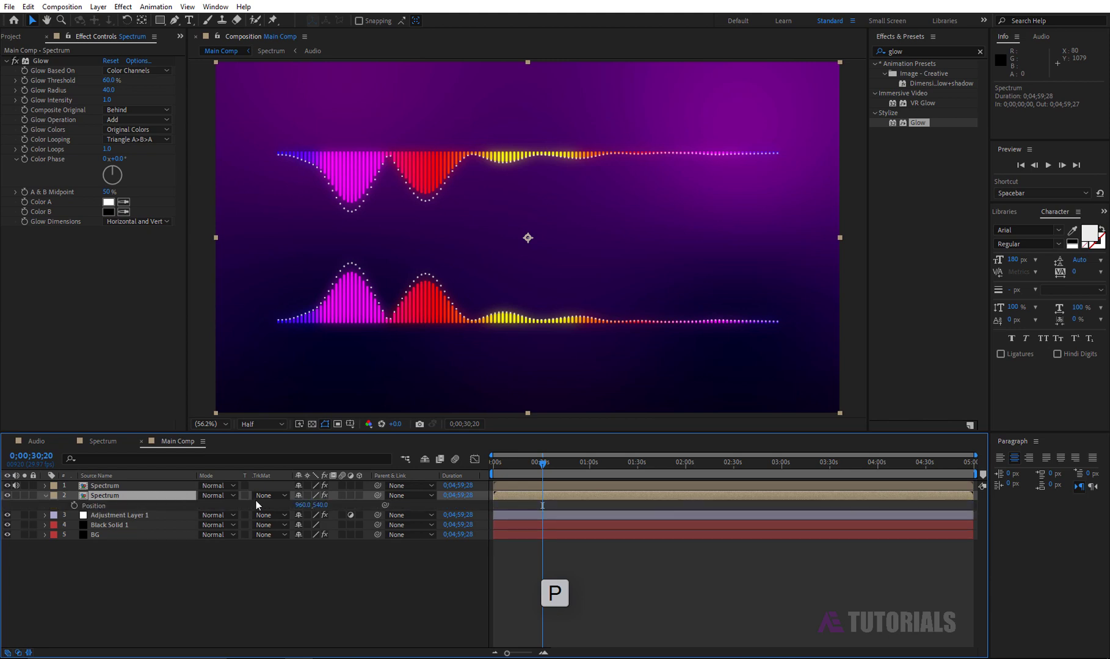
pyautogui.moveTo(320, 505); pyautogui.dragTo(705, 476)
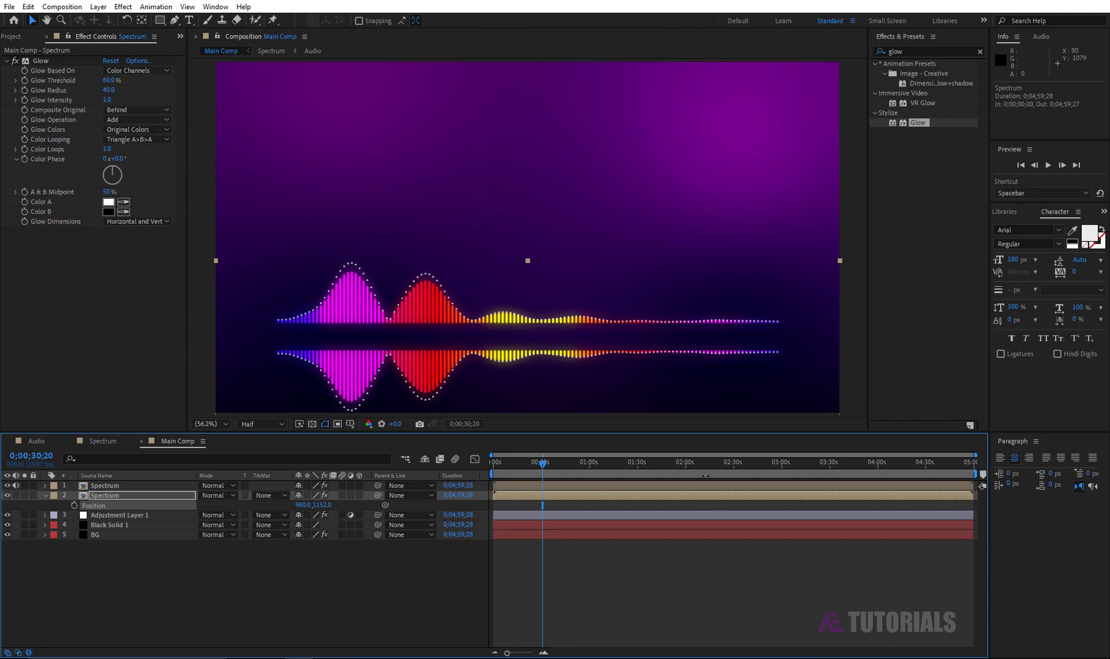
pyautogui.click(45, 495)
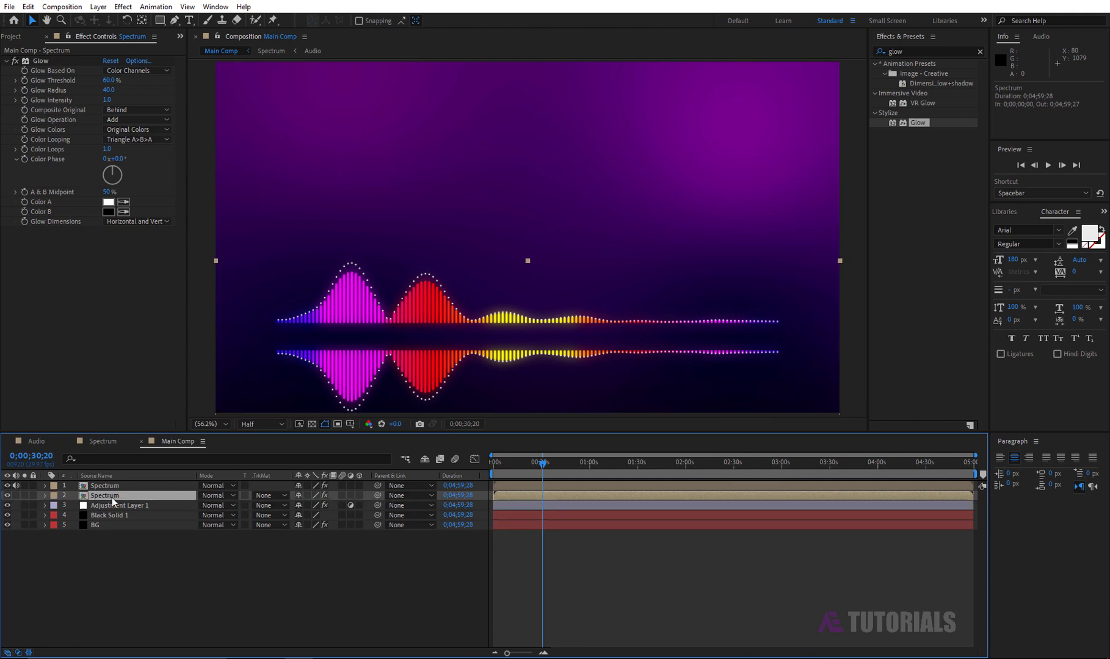
pyautogui.click(38, 61)
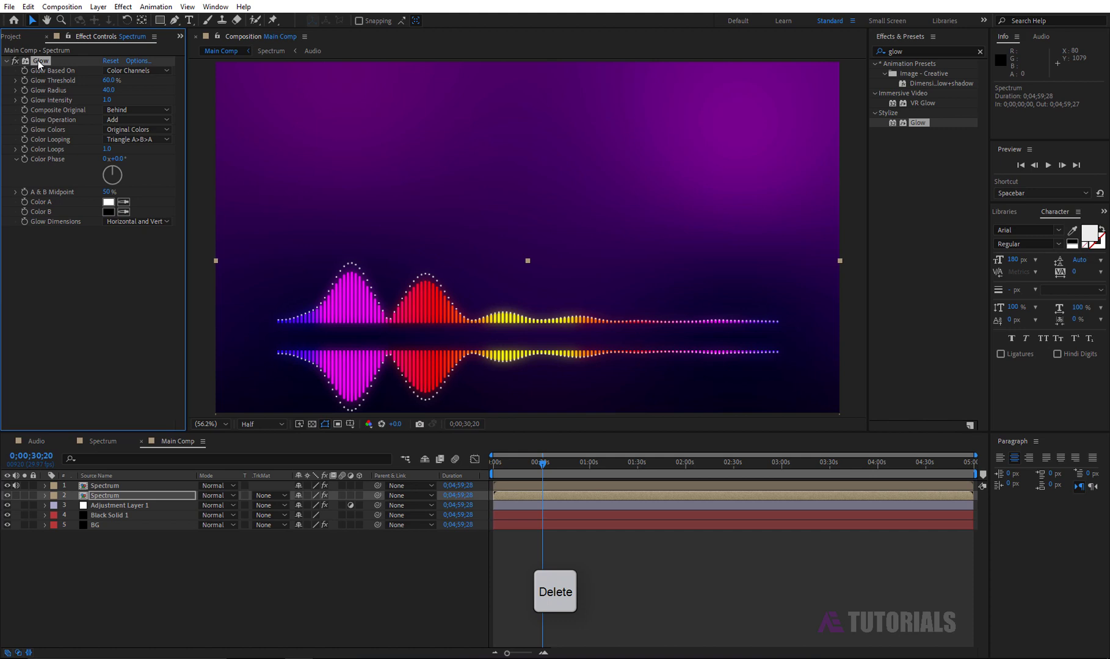
pyautogui.press('Delete')
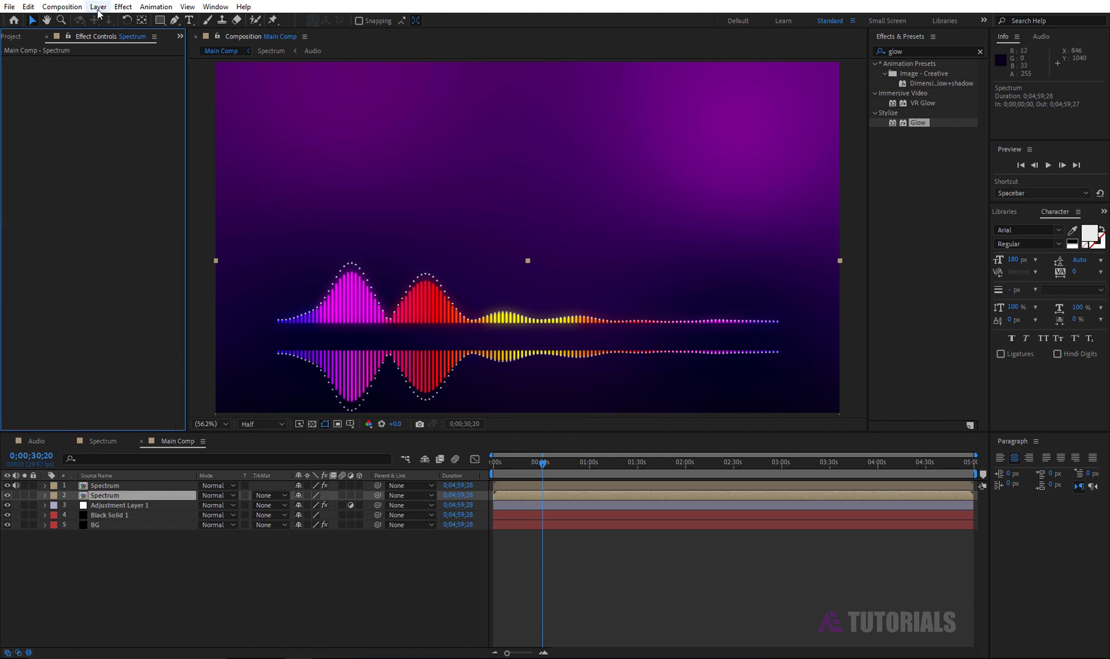
# Create a solid named 'Stroke' and place it beneath the top Spectrum layer
pyautogui.click(99, 7)
pyautogui.moveTo(105, 20)
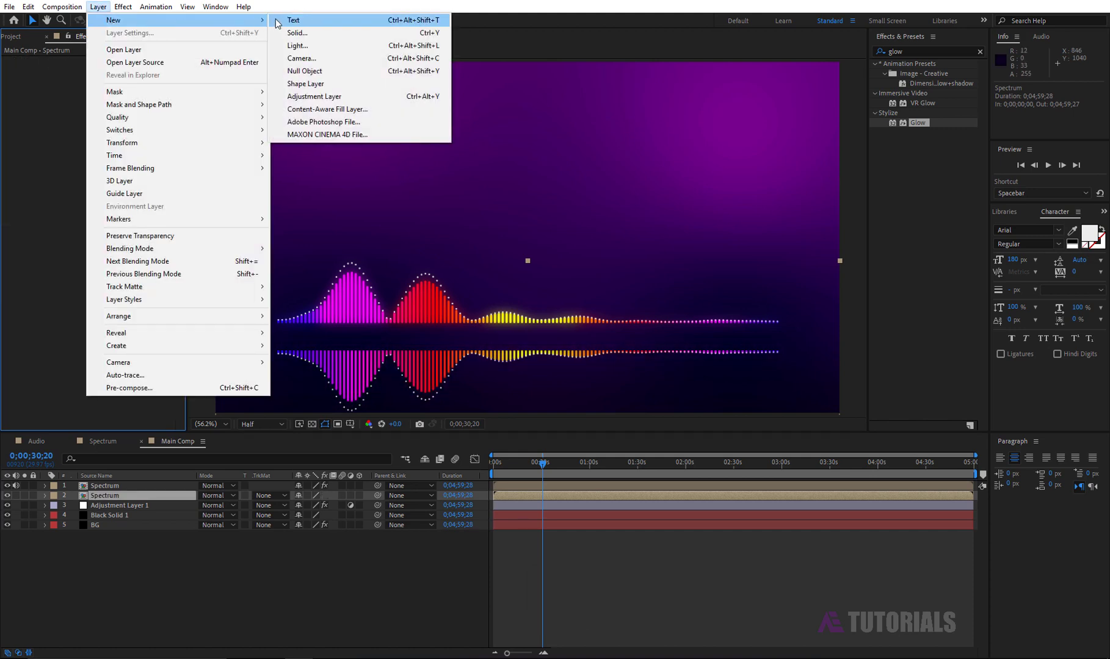
pyautogui.click(305, 36)
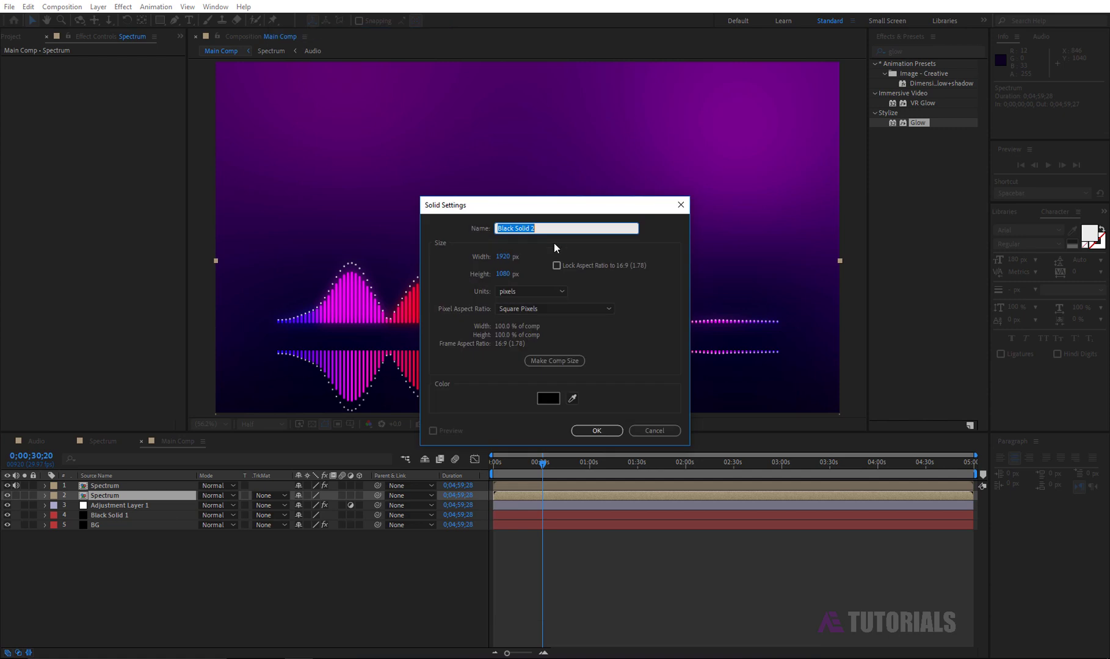
pyautogui.write('Stro')
pyautogui.write('ke')
pyautogui.click(590, 431)
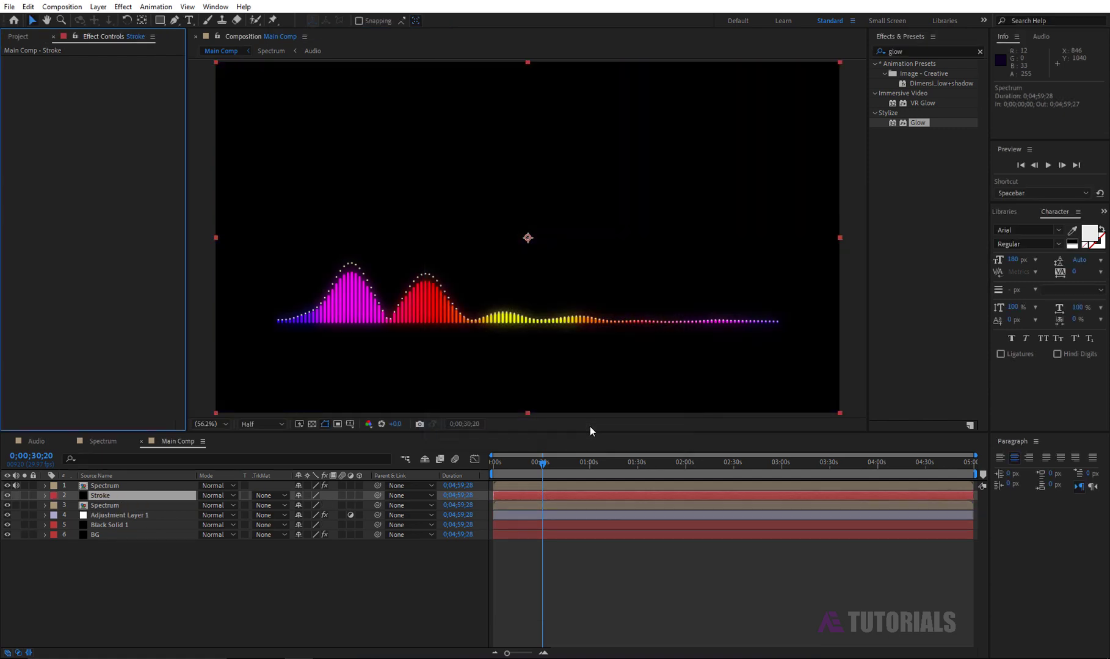
pyautogui.moveTo(97, 496); pyautogui.dragTo(111, 487)
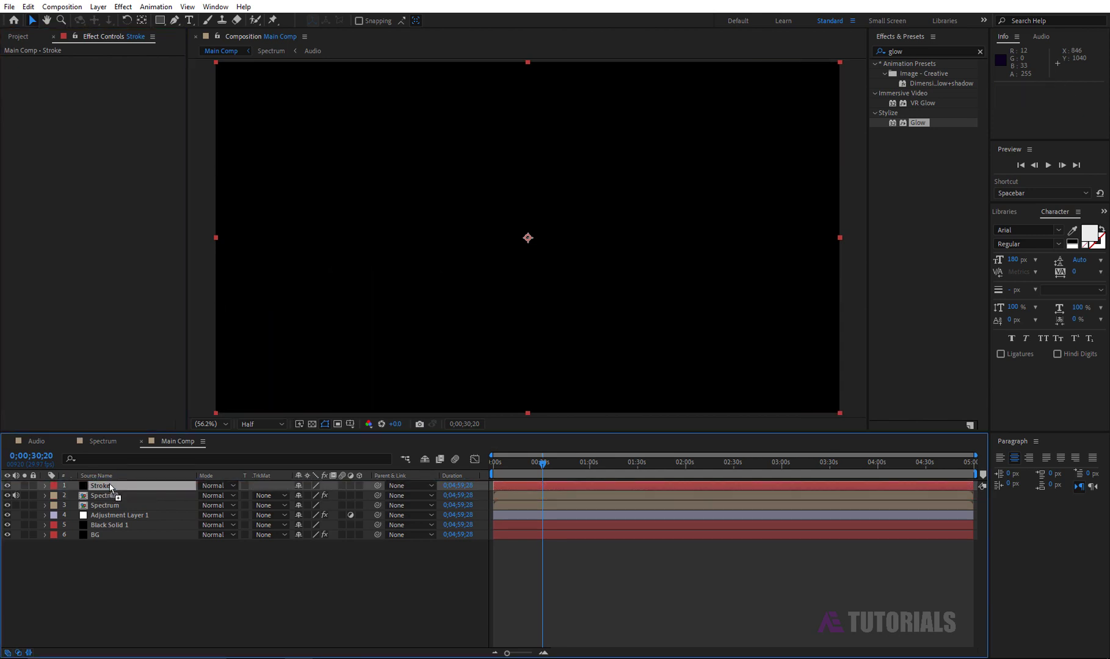
# Hide the Stroke layer and draw a straight mask path across the spectrum gap
pyautogui.click(7, 486)
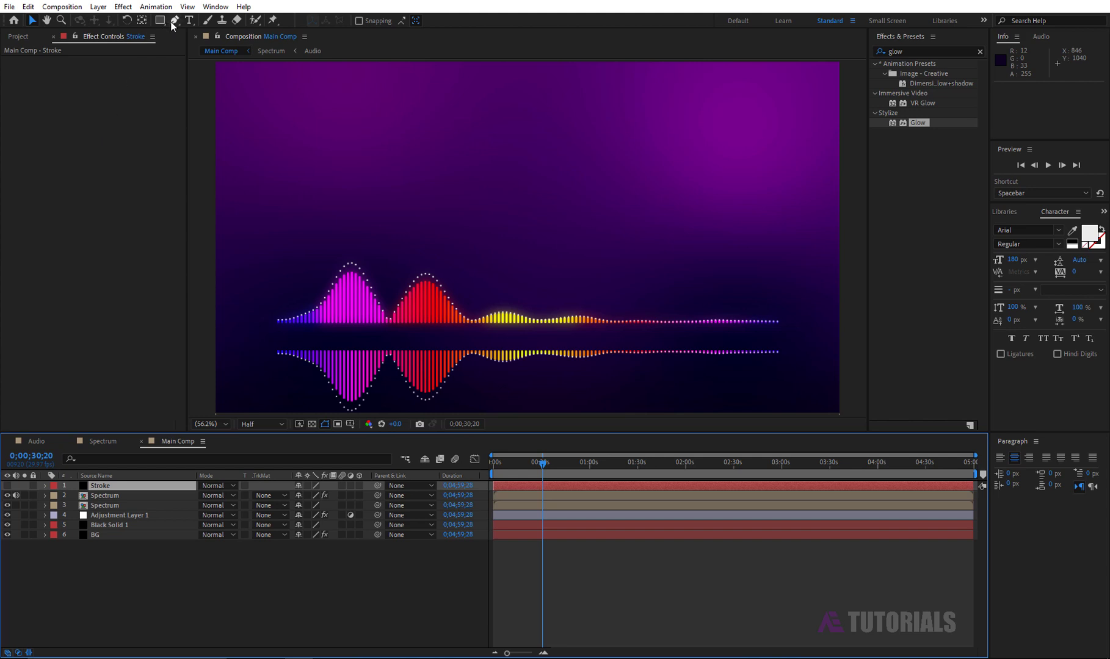
pyautogui.click(174, 20)
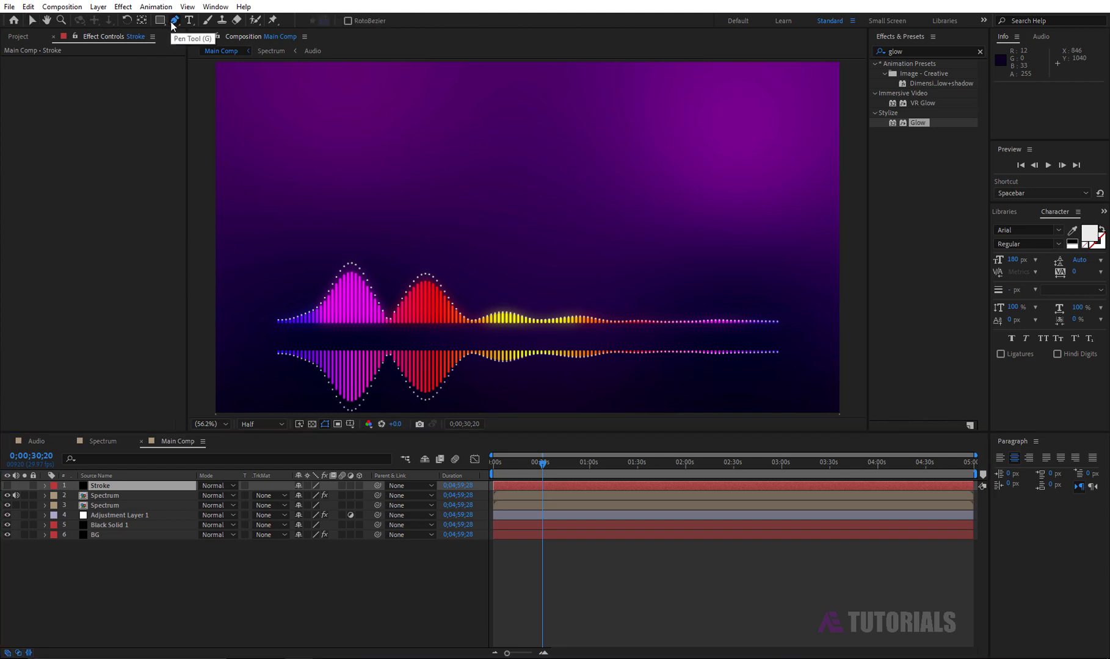
pyautogui.click(278, 338)
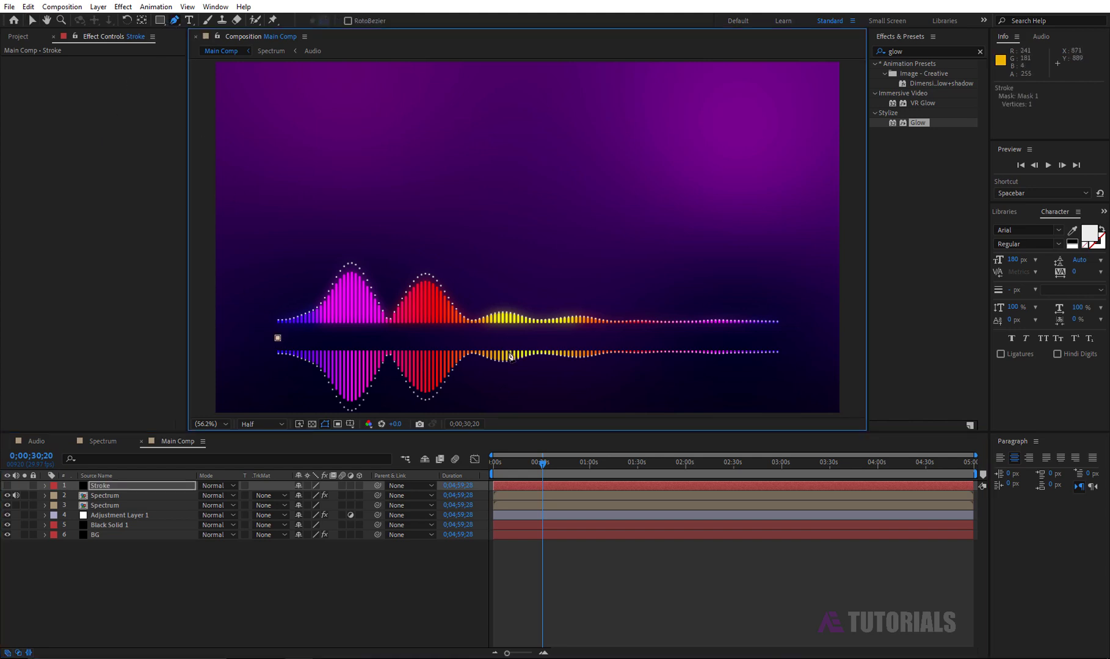
pyautogui.click(780, 338)
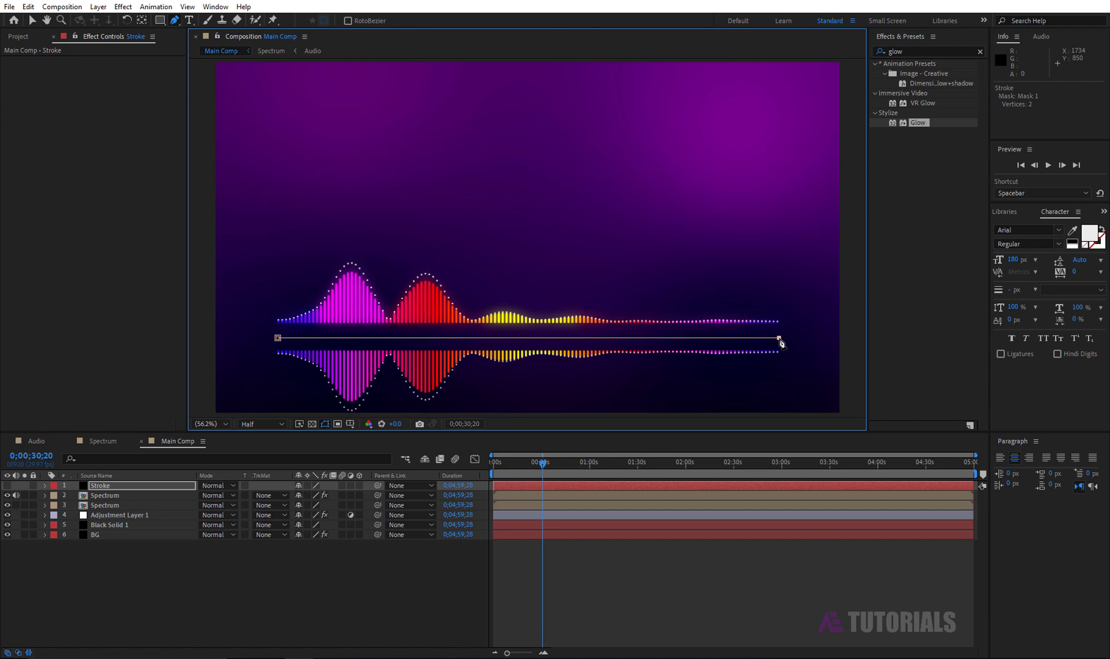
# Apply the Stroke effect from Effects & Presets to the Stroke layer
pyautogui.click(910, 52)
pyautogui.write('stroke')
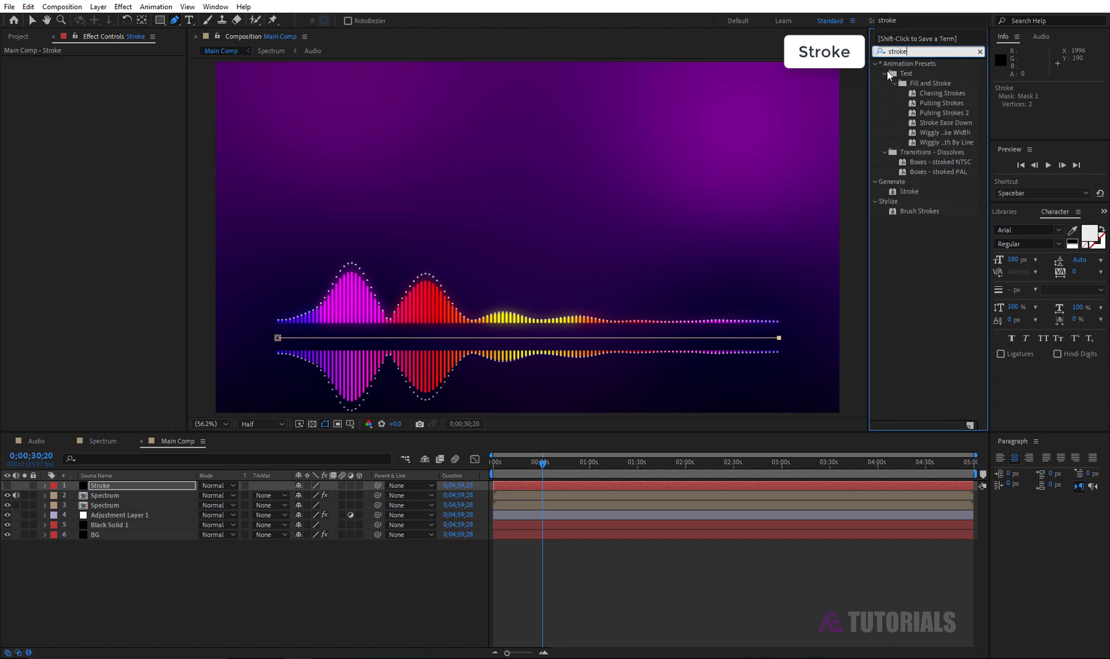
pyautogui.moveTo(909, 192); pyautogui.dragTo(139, 489)
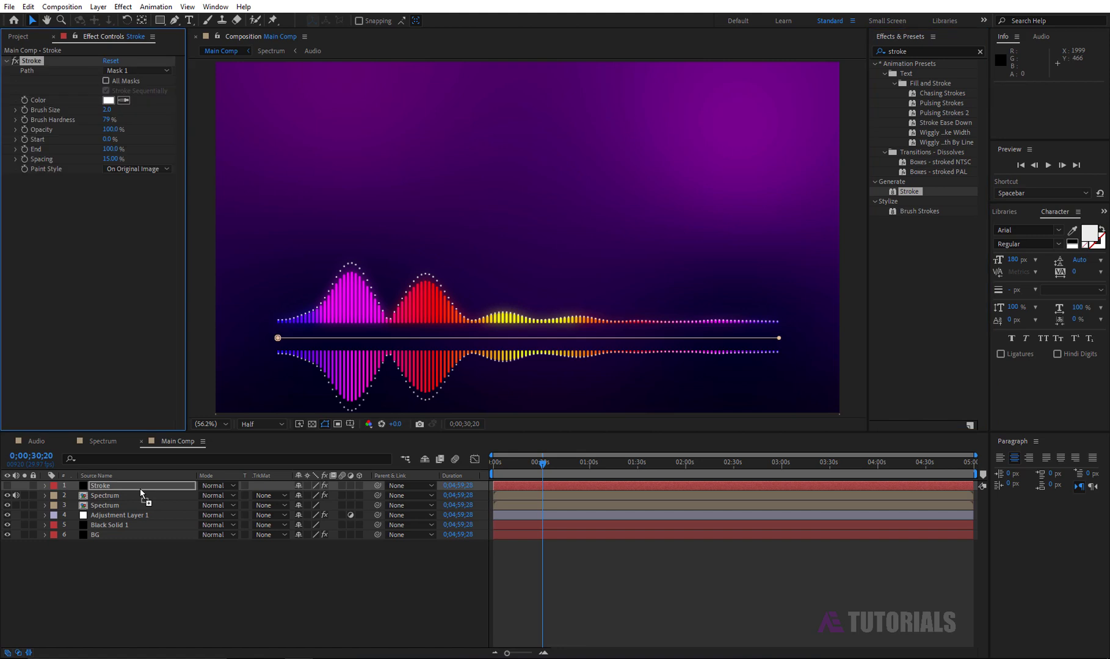
# Set the Stroke effect's Brush Size to 6
pyautogui.click(108, 110)
pyautogui.write('60')
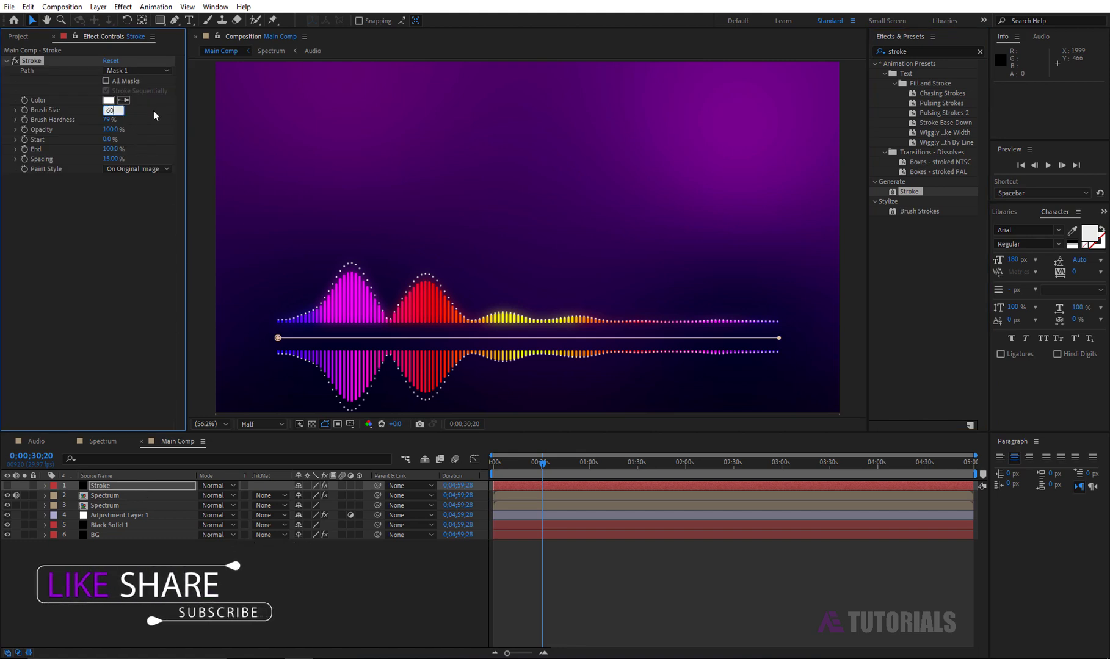
pyautogui.click(152, 113)
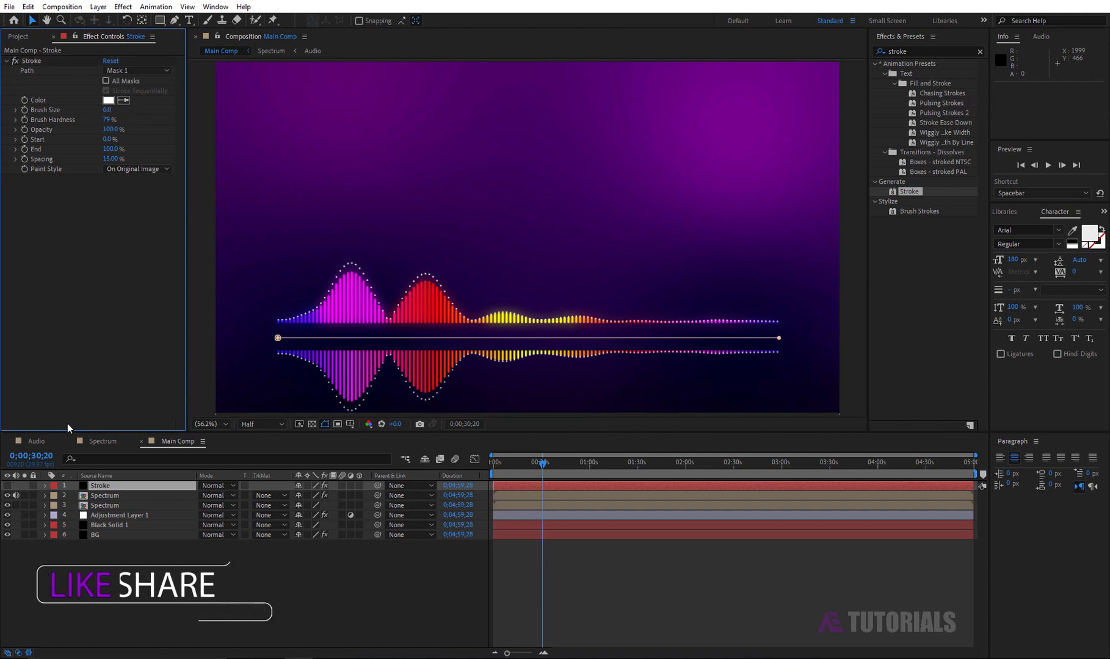
# Show the Stroke layer again and set its blend mode to Screen
pyautogui.click(7, 486)
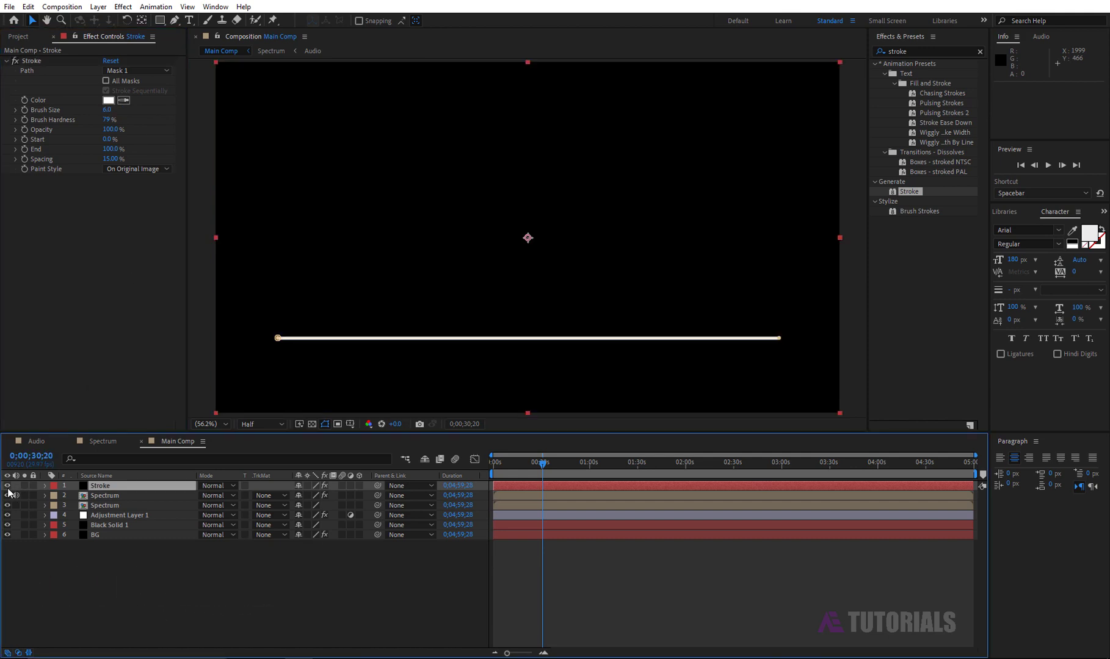
pyautogui.click(216, 486)
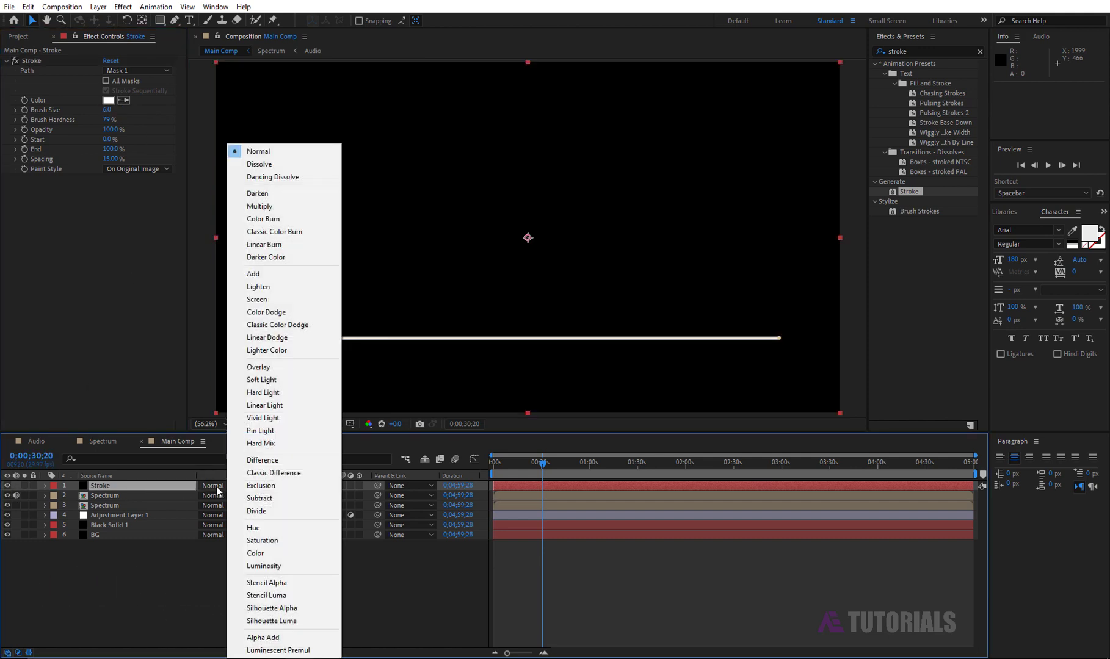
pyautogui.click(271, 299)
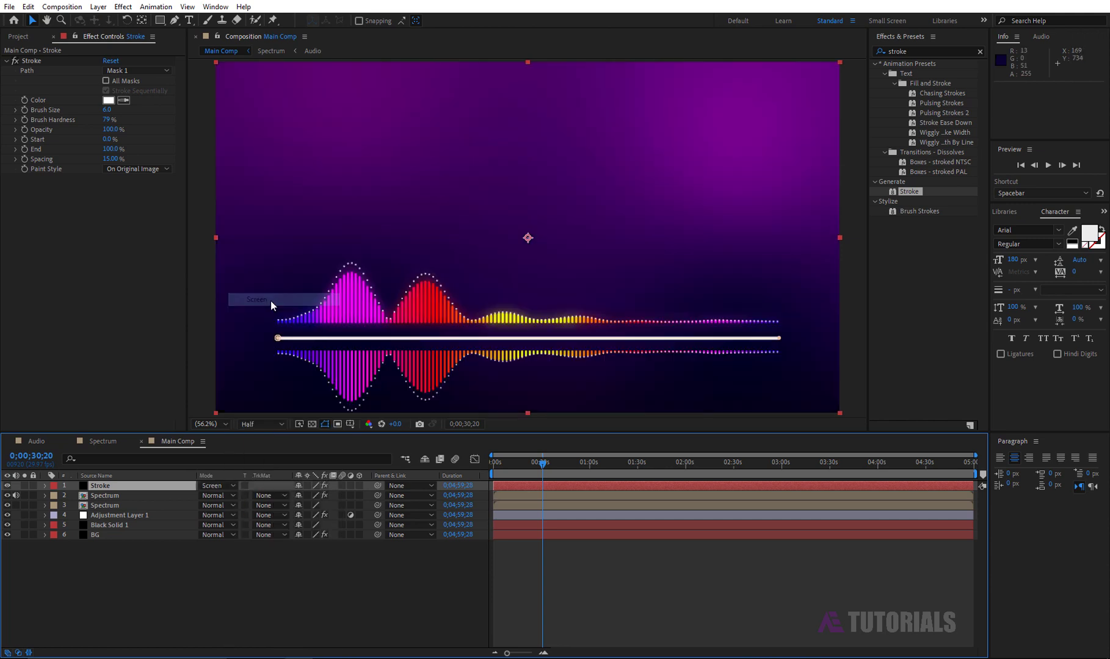
pyautogui.click(37, 441)
# Find the song's end near 3:31 in the Audio comp and end Main Comp's work area there
pyautogui.moveTo(542, 463); pyautogui.dragTo(831, 468)
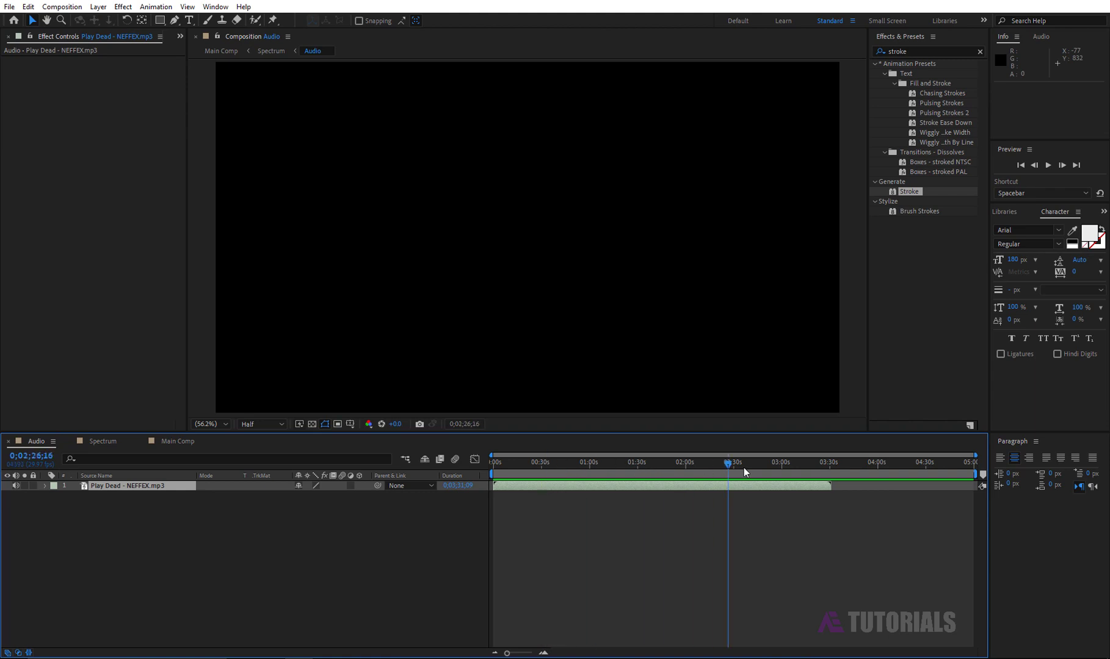
pyautogui.click(182, 443)
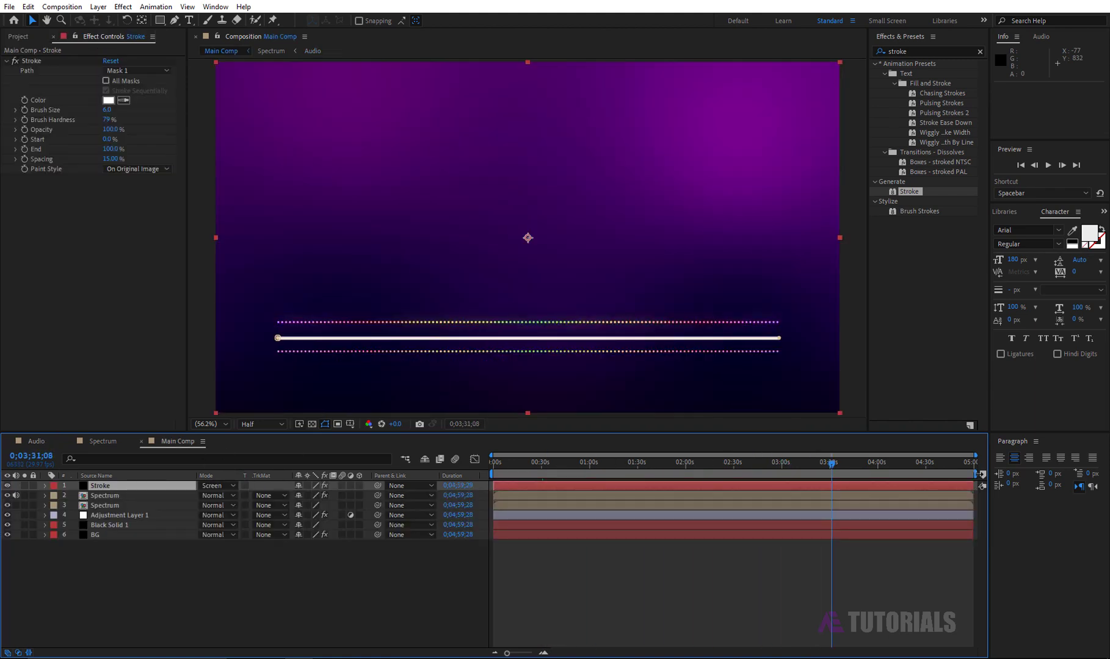
pyautogui.moveTo(981, 475); pyautogui.dragTo(846, 483)
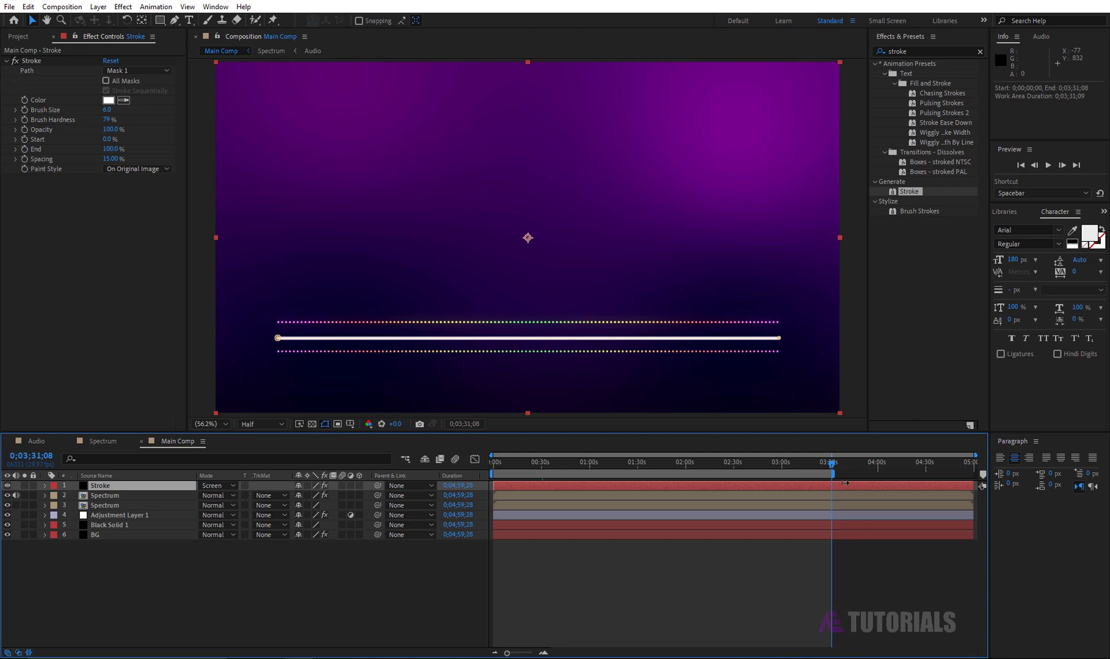
pyautogui.moveTo(755, 469); pyautogui.dragTo(489, 471)
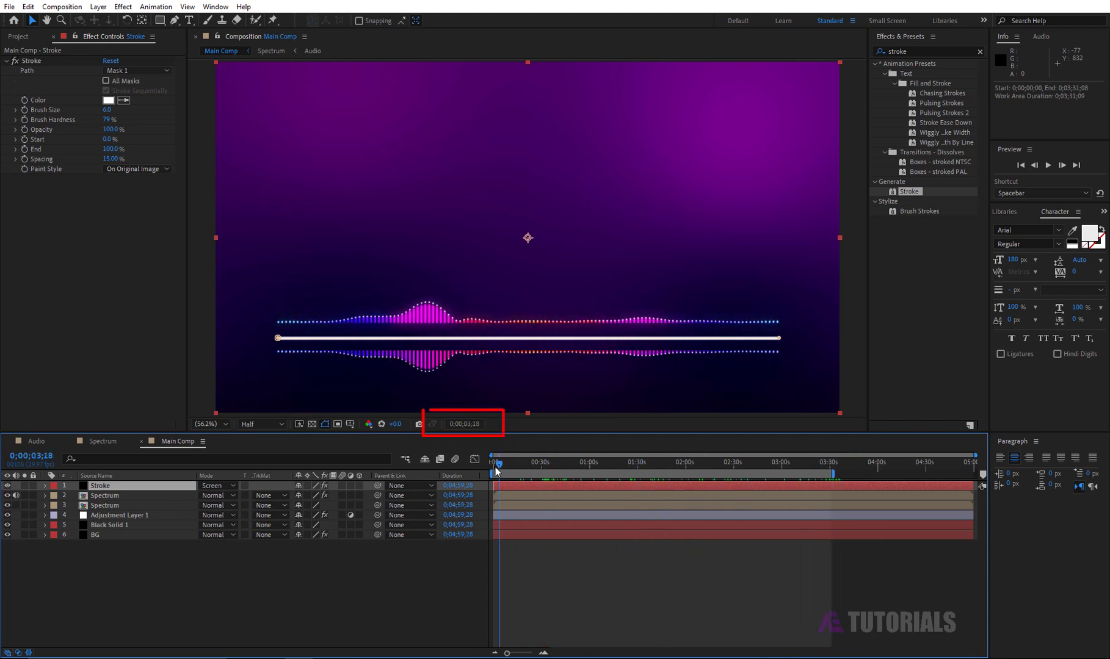
# Keyframe Stroke End from 0% at the start to 100% at 0;03;31;08
pyautogui.click(25, 151)
pyautogui.moveTo(110, 149); pyautogui.dragTo(37, 149)
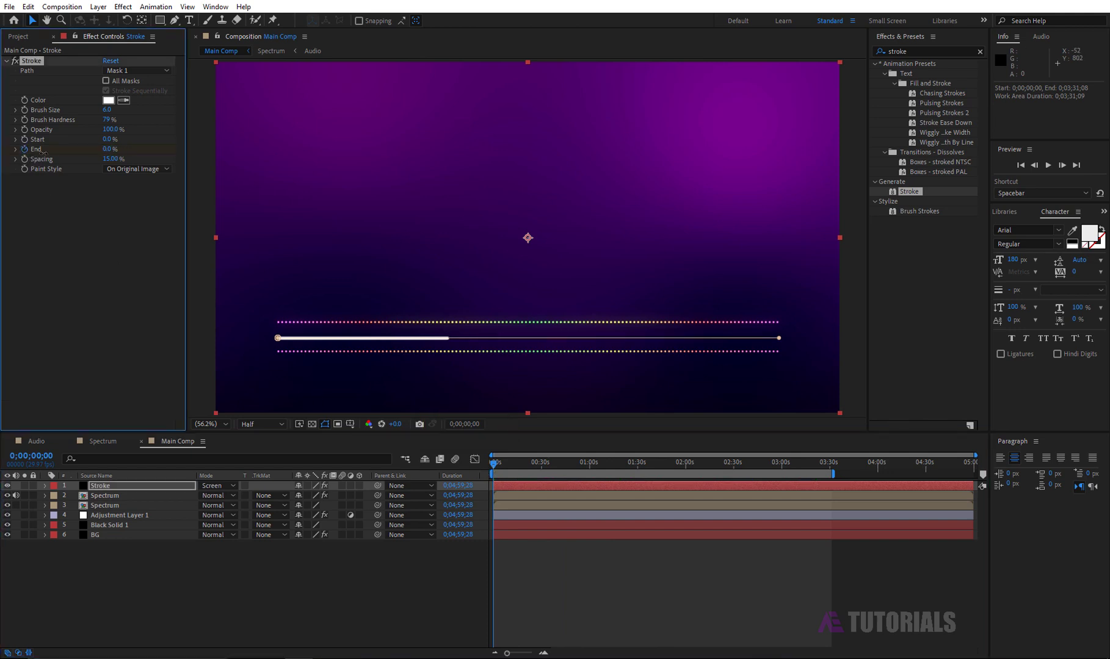
pyautogui.moveTo(493, 466); pyautogui.dragTo(832, 471)
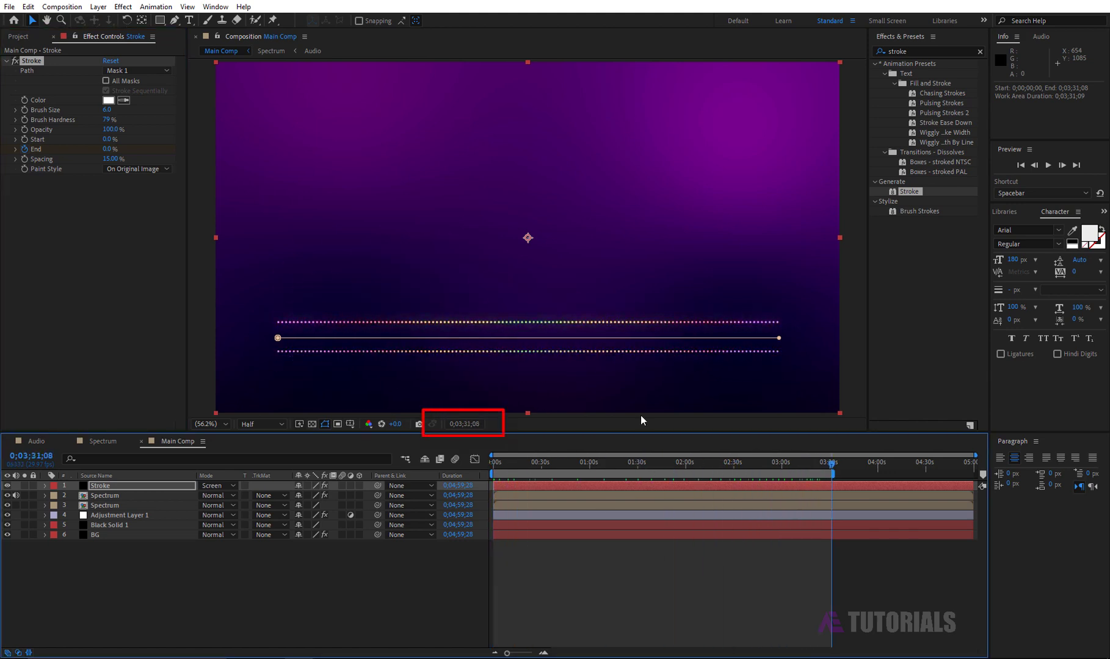
pyautogui.moveTo(108, 150); pyautogui.dragTo(168, 150)
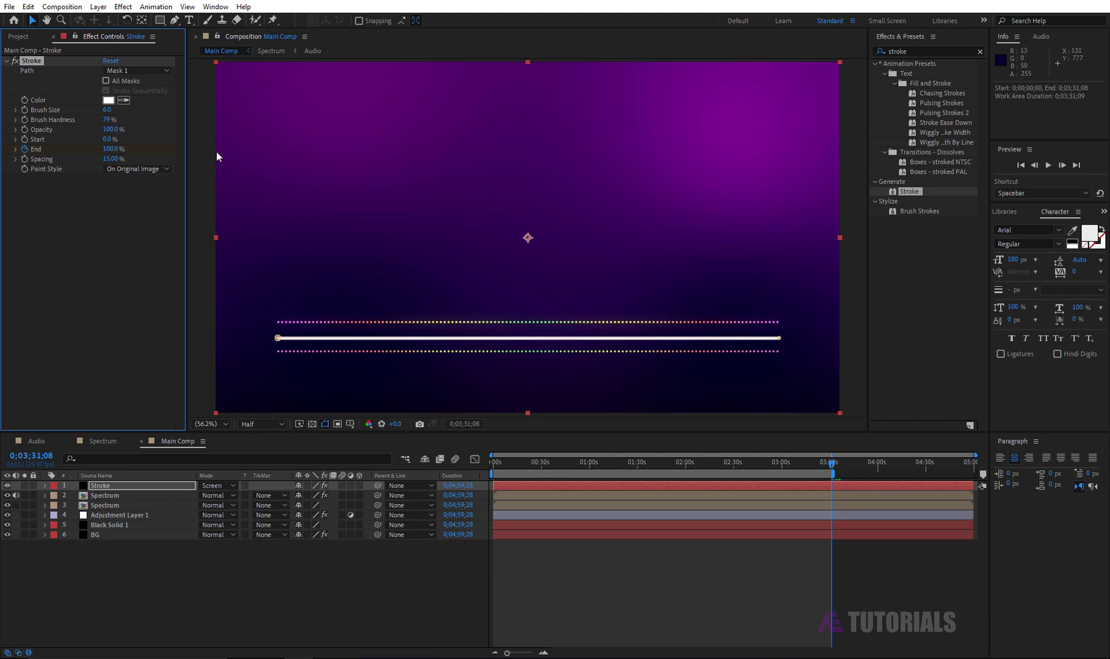
# Apply Tint to the Stroke layer with Map White To set to red FF0000
pyautogui.click(922, 51)
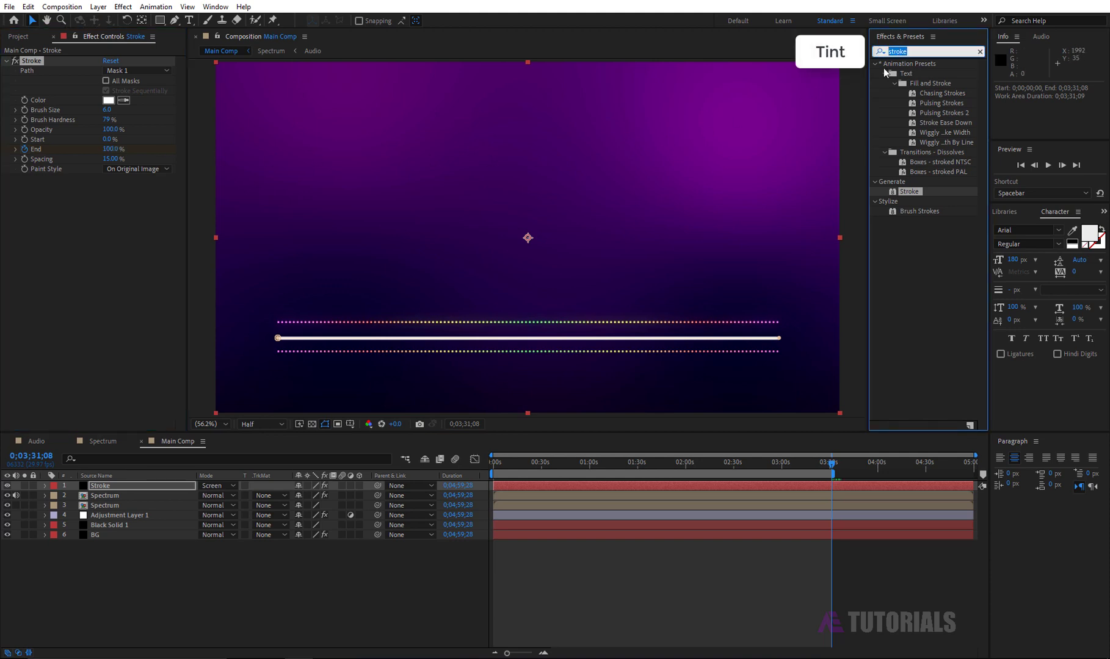
pyautogui.write('tint')
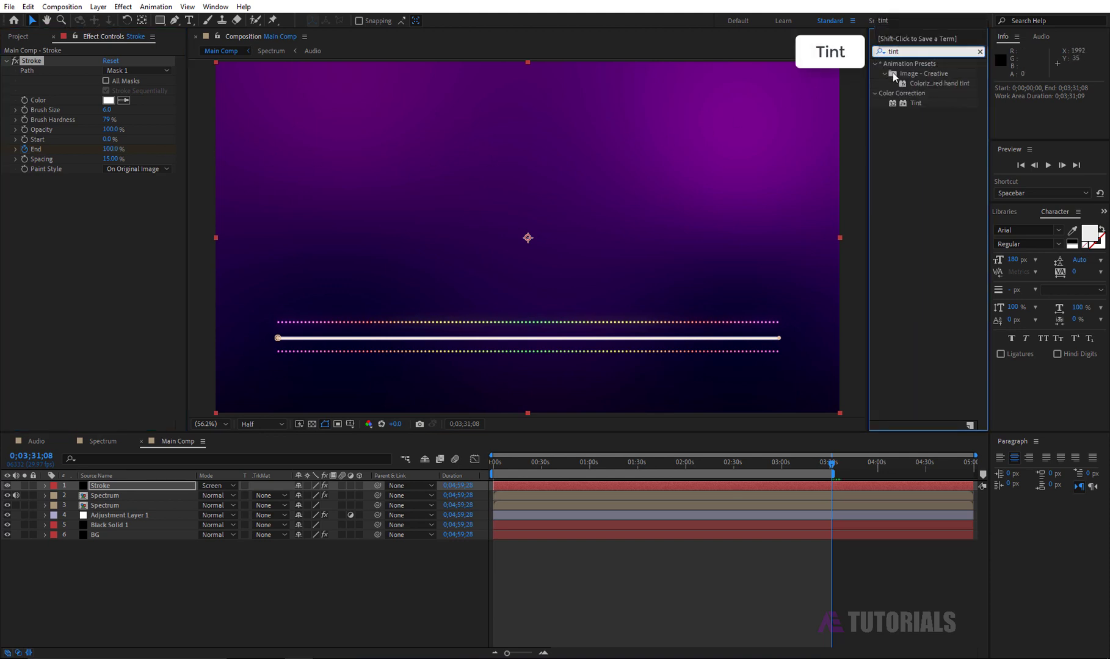
pyautogui.moveTo(916, 102); pyautogui.dragTo(98, 228)
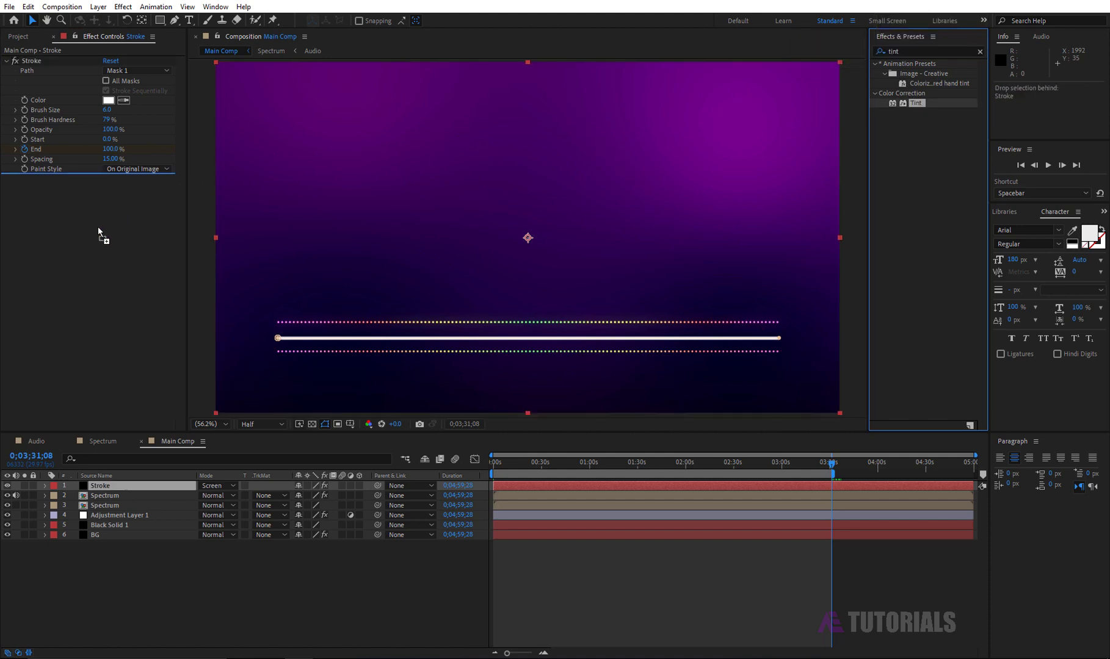
pyautogui.click(108, 199)
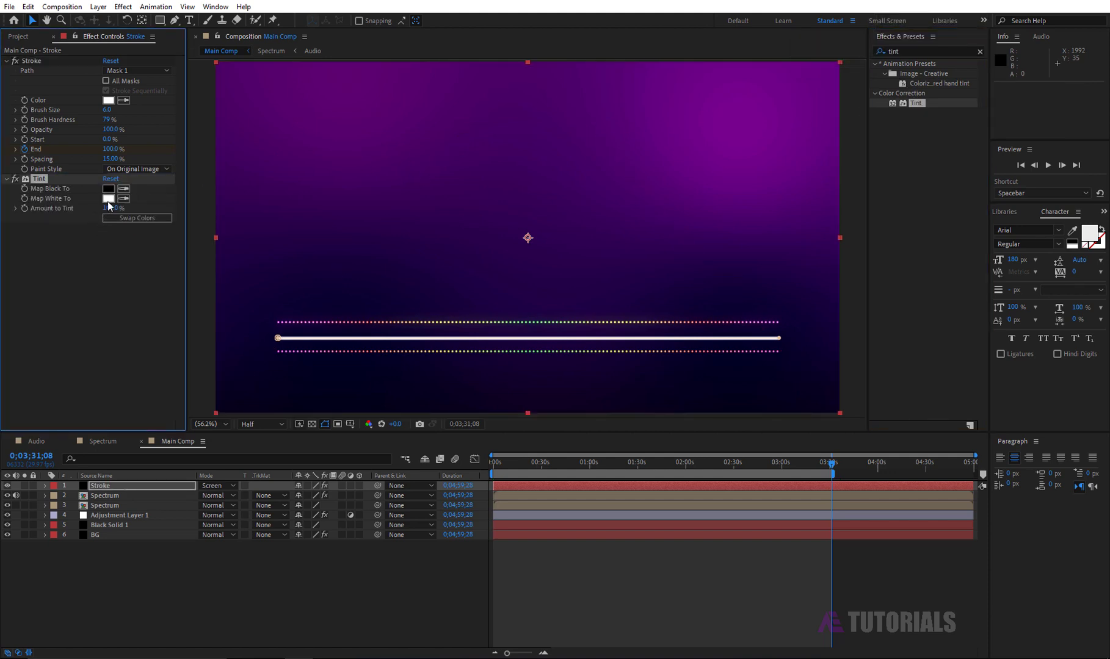
pyautogui.moveTo(497, 194); pyautogui.dragTo(570, 147)
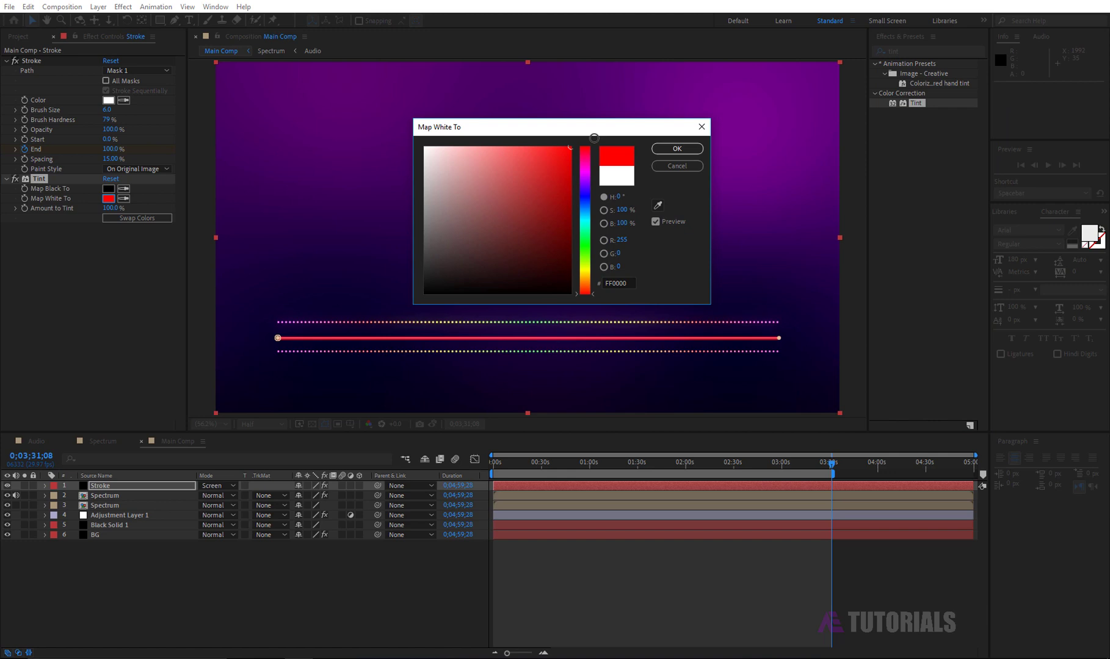
pyautogui.click(660, 149)
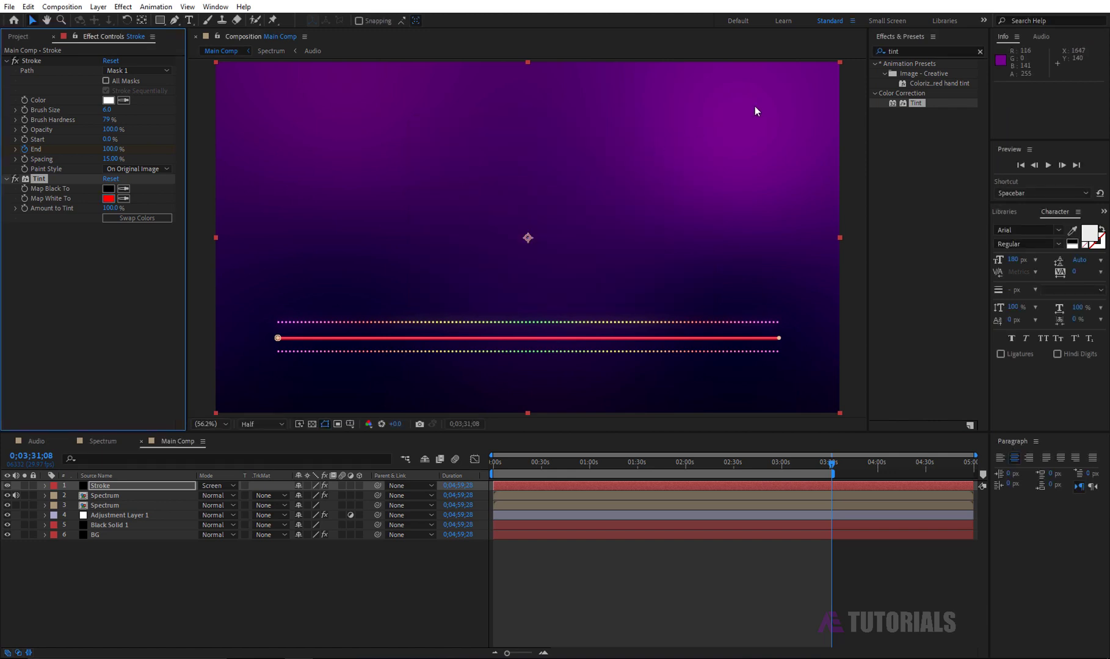
# Add a Hue/Saturation effect to the Stroke layer and return to the timeline start
pyautogui.click(893, 51)
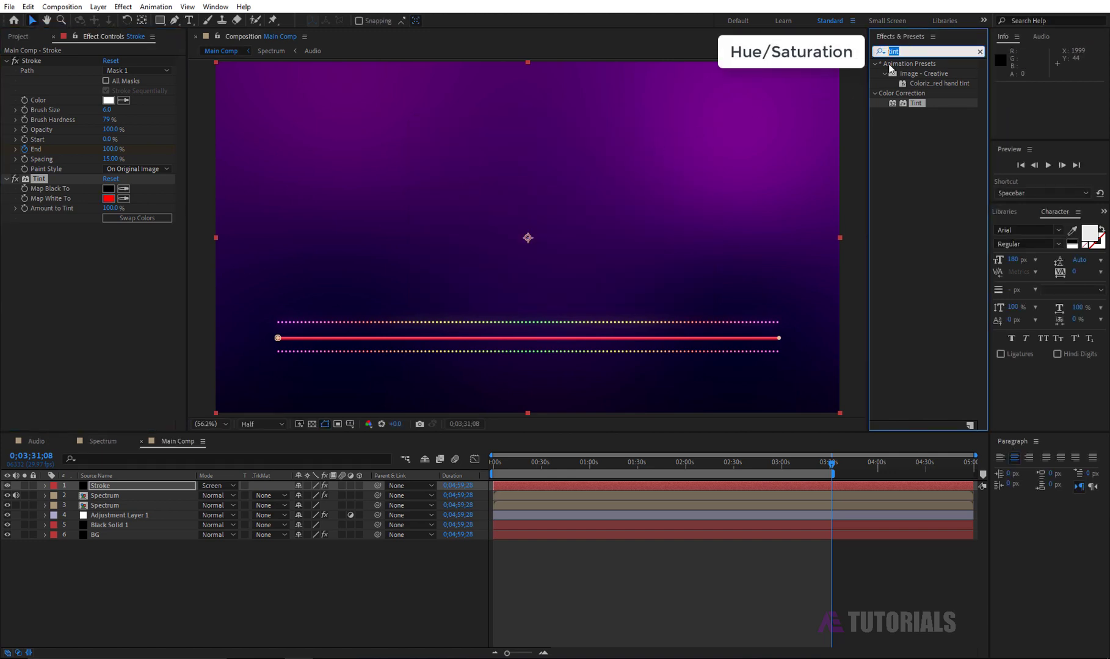
pyautogui.write('hue')
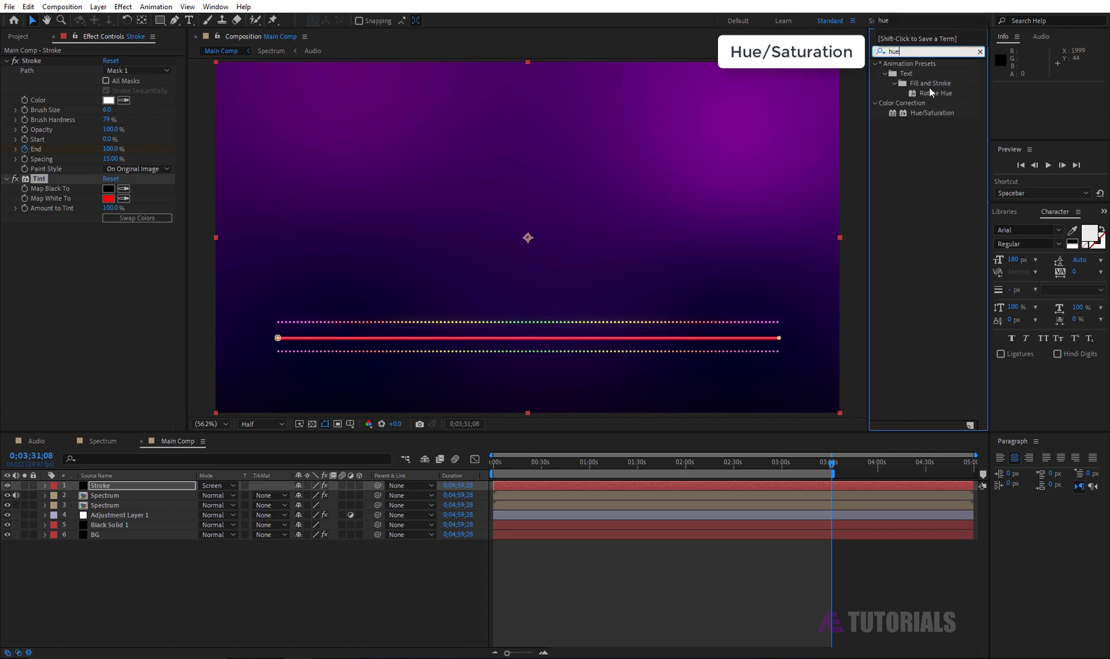
pyautogui.moveTo(931, 113); pyautogui.dragTo(87, 270)
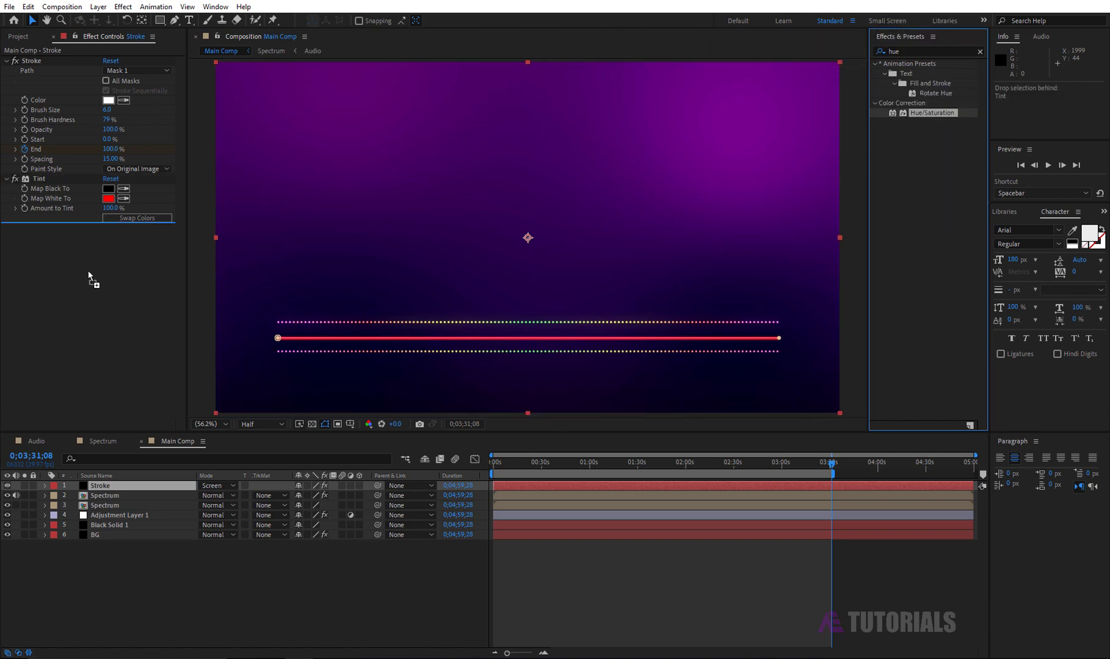
pyautogui.moveTo(565, 463); pyautogui.dragTo(492, 478)
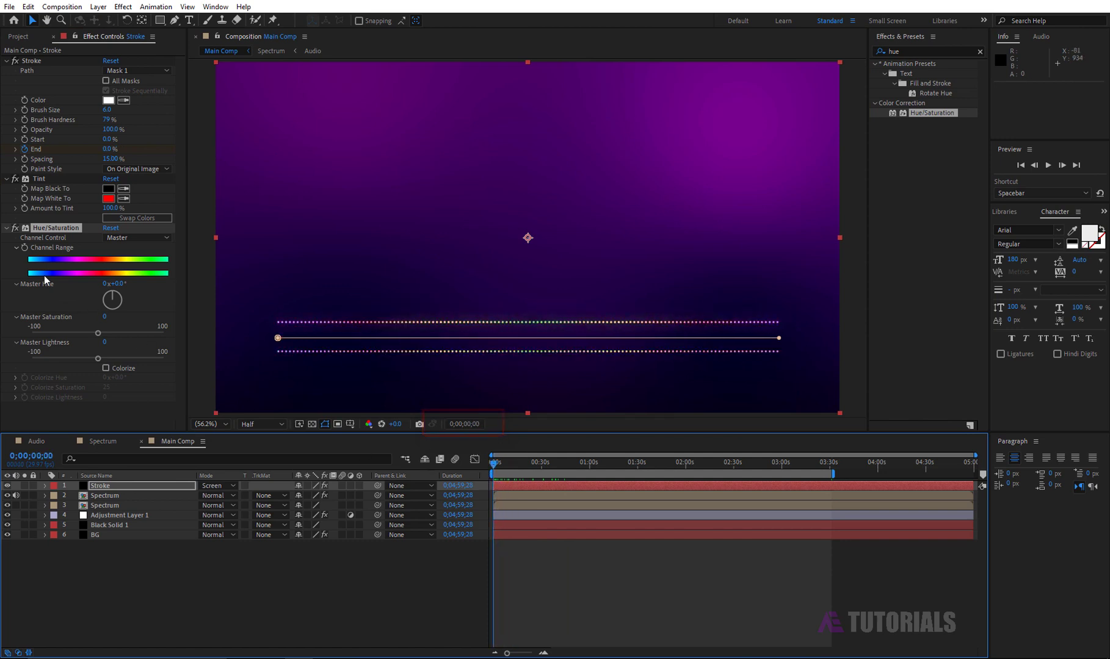
# Keyframe Master Hue so it reaches 3 revolutions at the song's end at 3:31
pyautogui.click(25, 248)
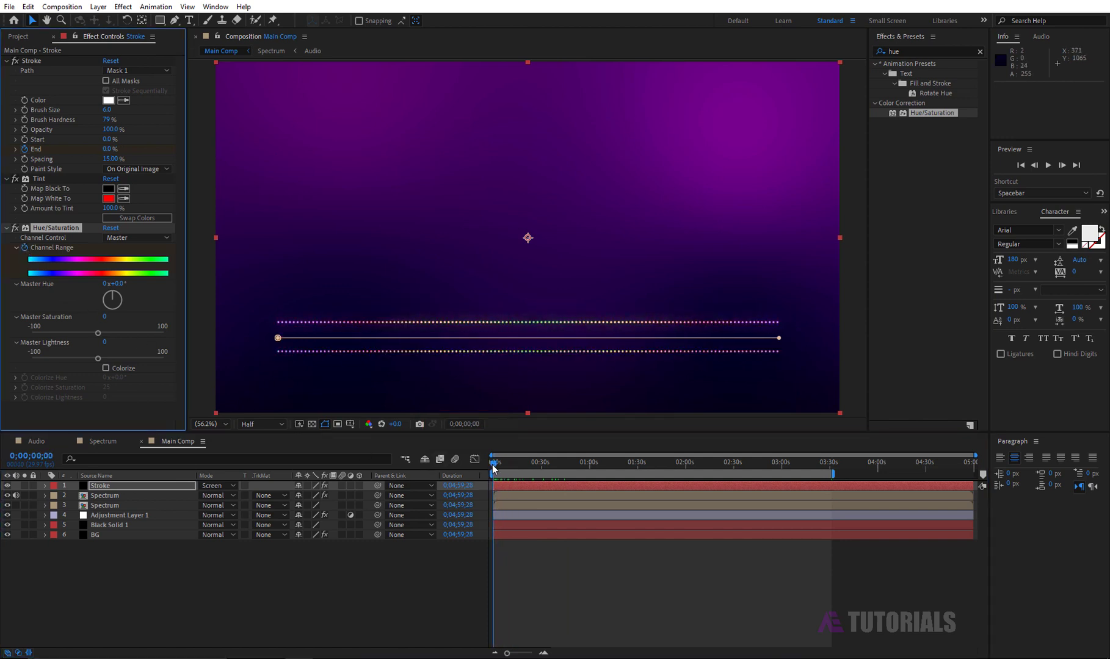
pyautogui.moveTo(494, 469); pyautogui.dragTo(831, 472)
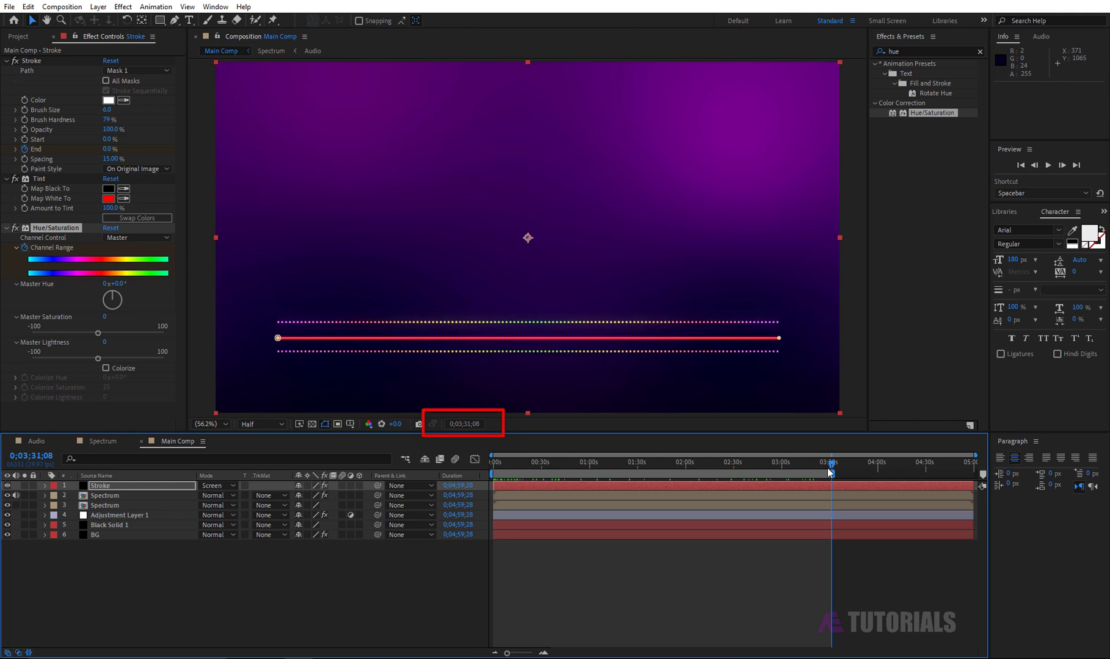
pyautogui.click(105, 284)
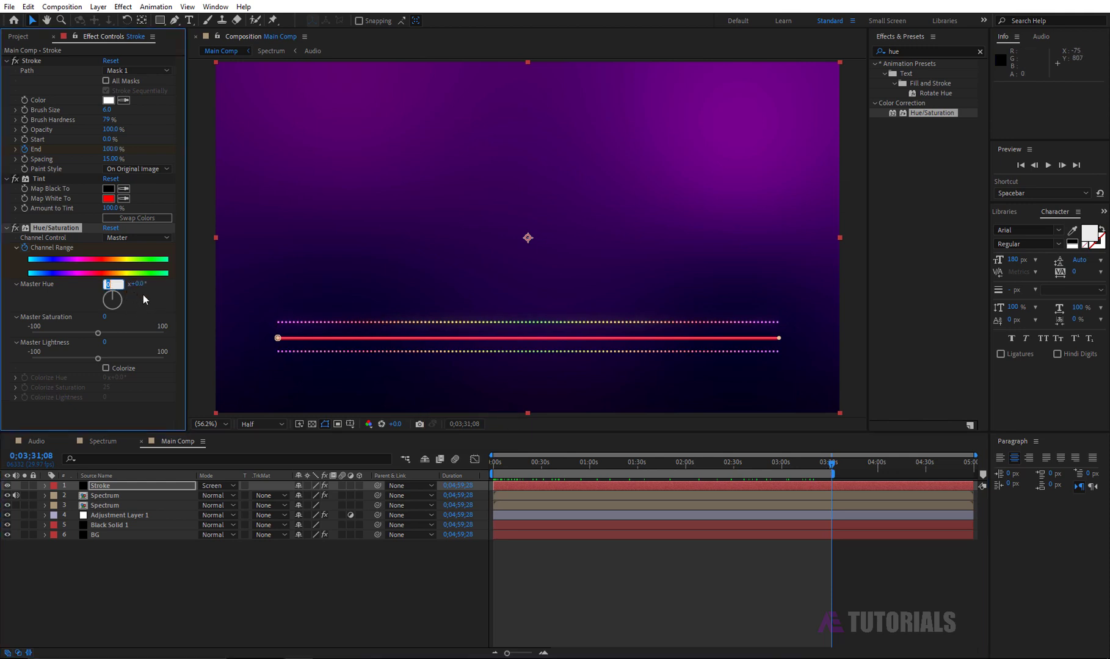
pyautogui.write('3')
pyautogui.press('Return')
# Preview the spectrum around 0;00;48;20 and apply a Glow effect to the Stroke layer
pyautogui.moveTo(776, 465)
pyautogui.mouseDown()
pyautogui.moveTo(607, 470)
pyautogui.moveTo(739, 473)
pyautogui.mouseUp()
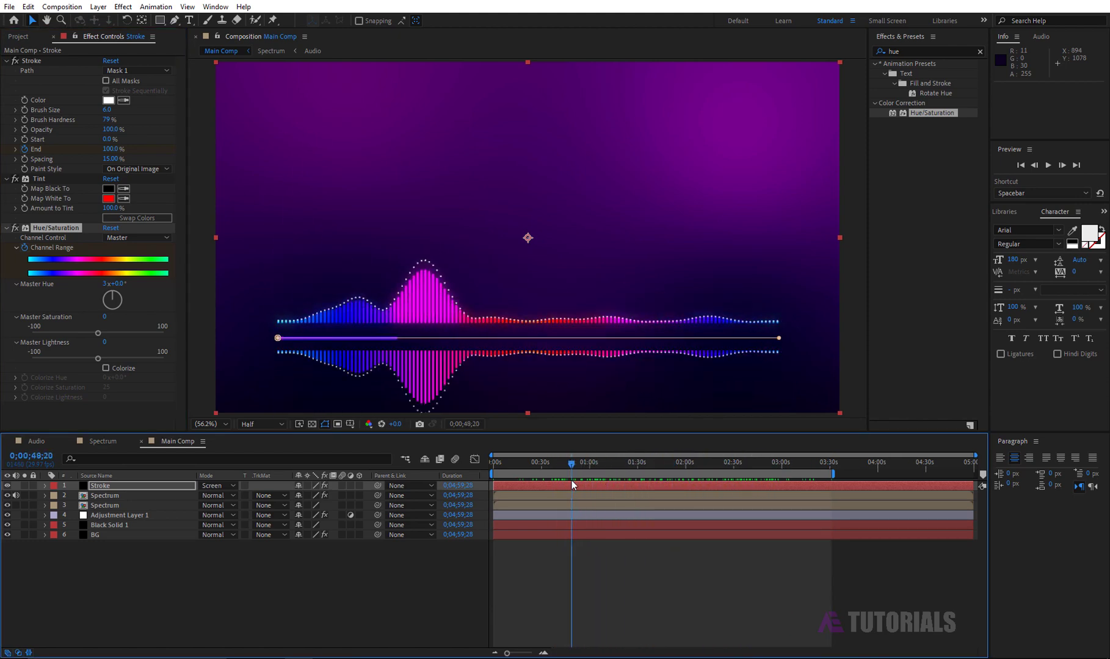
pyautogui.moveTo(738, 473); pyautogui.dragTo(571, 479)
pyautogui.doubleClick(908, 50)
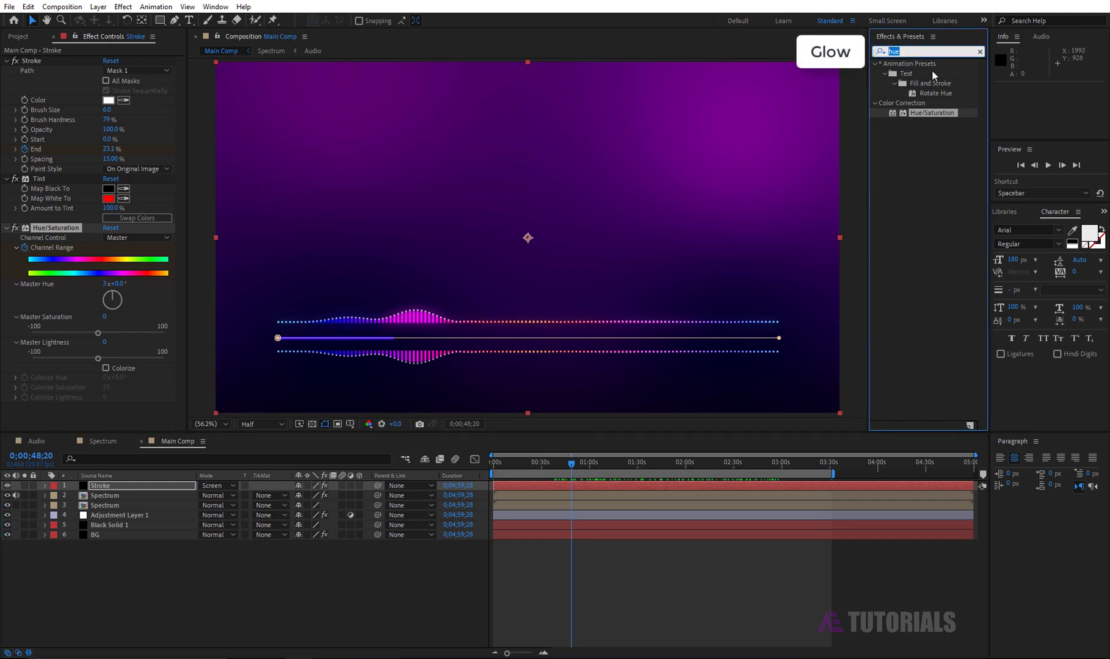
pyautogui.write('glow')
pyautogui.moveTo(922, 122); pyautogui.dragTo(130, 408)
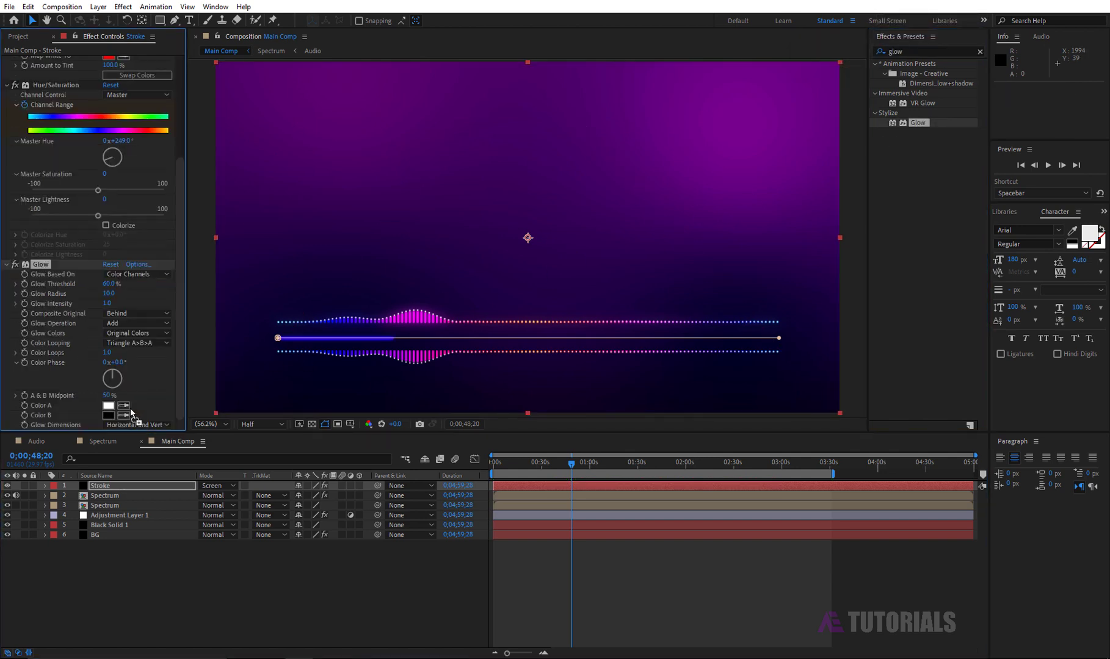
pyautogui.click(180, 588)
pyautogui.click(189, 21)
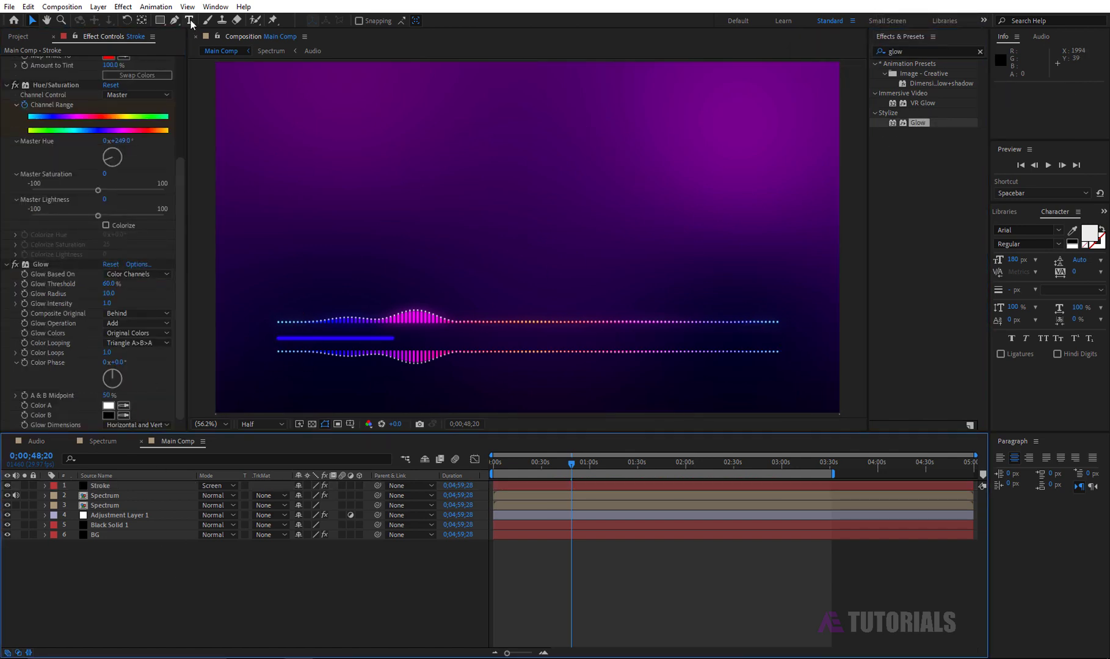
# Add an 'Artist Name' text layer in the upper left of the composition
pyautogui.click(352, 207)
pyautogui.write('A')
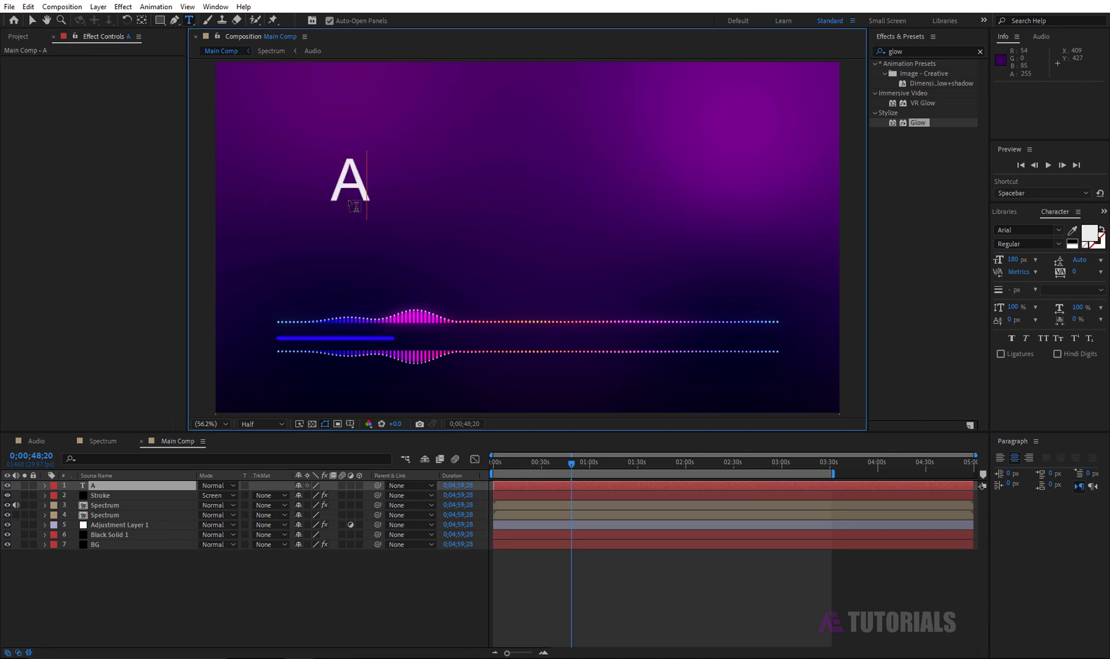
pyautogui.write('rtist')
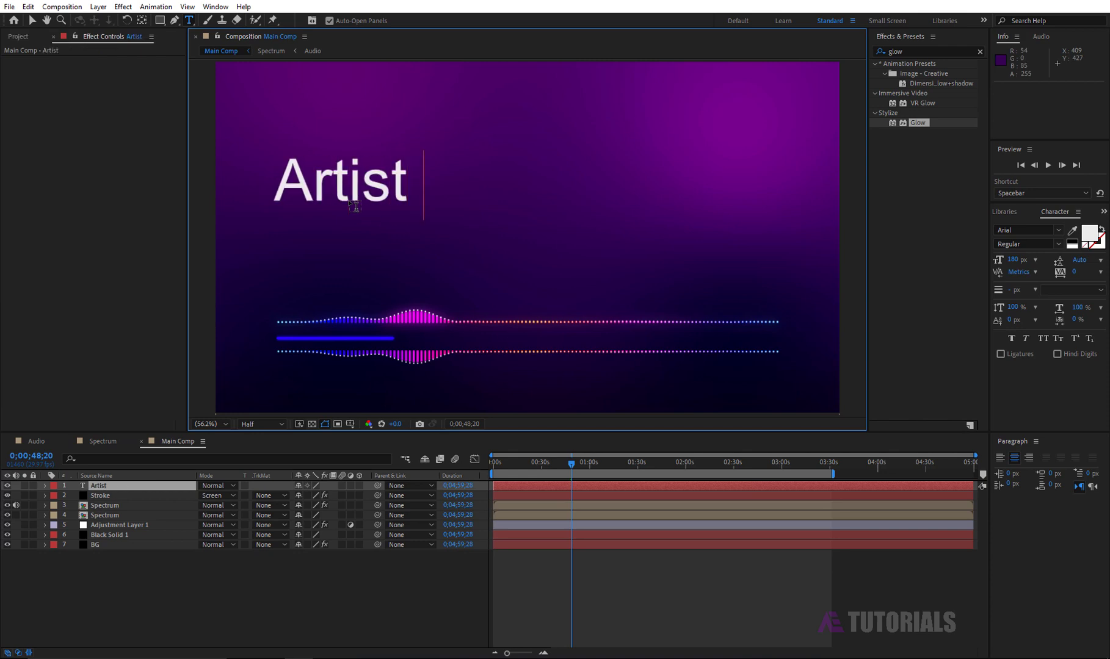
pyautogui.write(' Name')
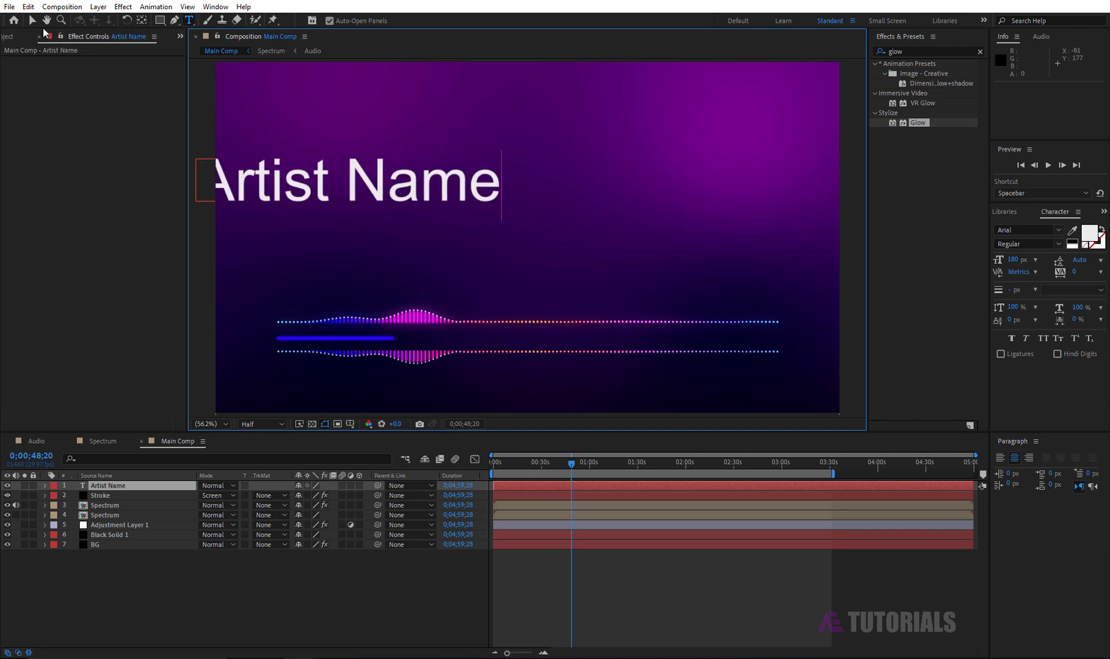
pyautogui.click(31, 20)
pyautogui.moveTo(390, 177); pyautogui.dragTo(491, 167)
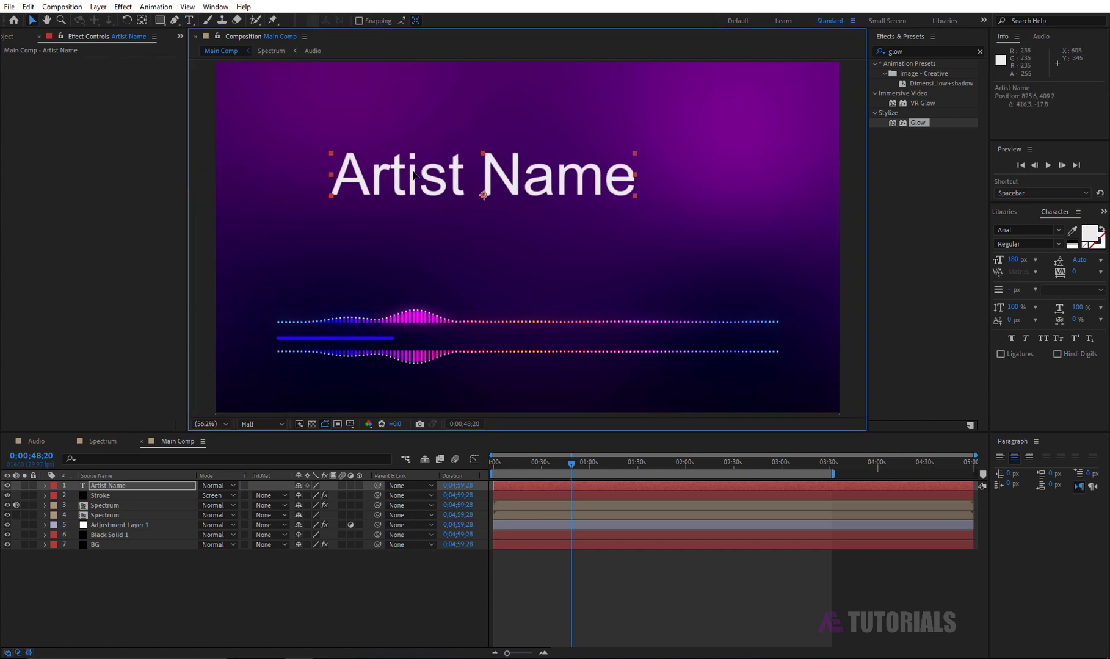
# Set the Artist Name text to Franklin Gothic Medium at 50 px
pyautogui.click(1058, 231)
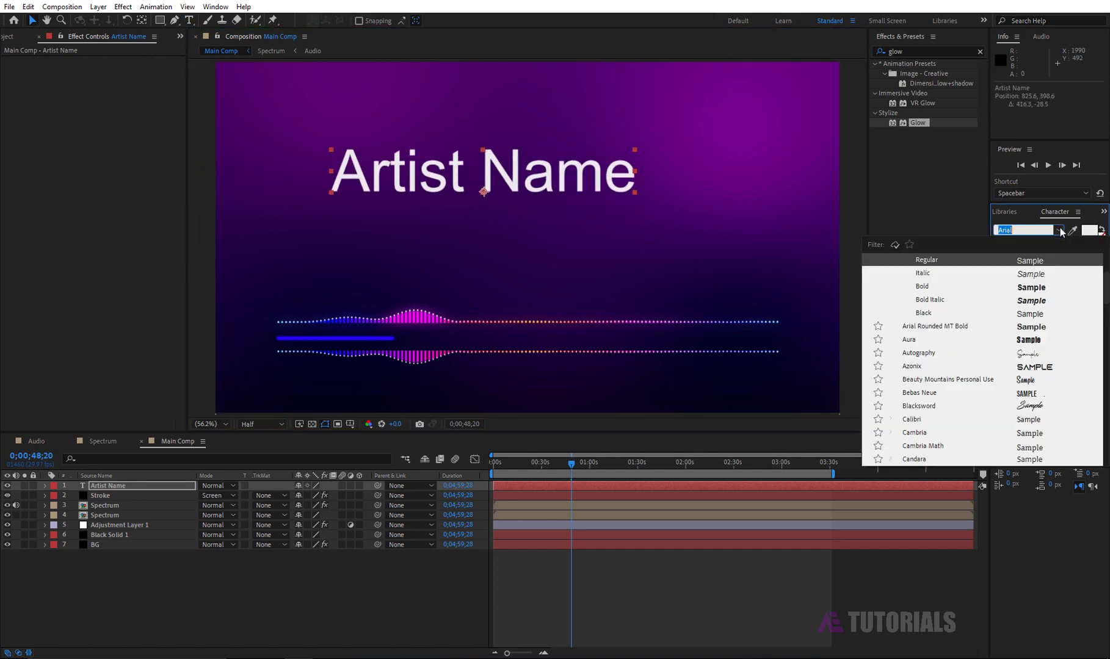
pyautogui.scroll(-2, 962, 302)
pyautogui.scroll(-2, 961, 301)
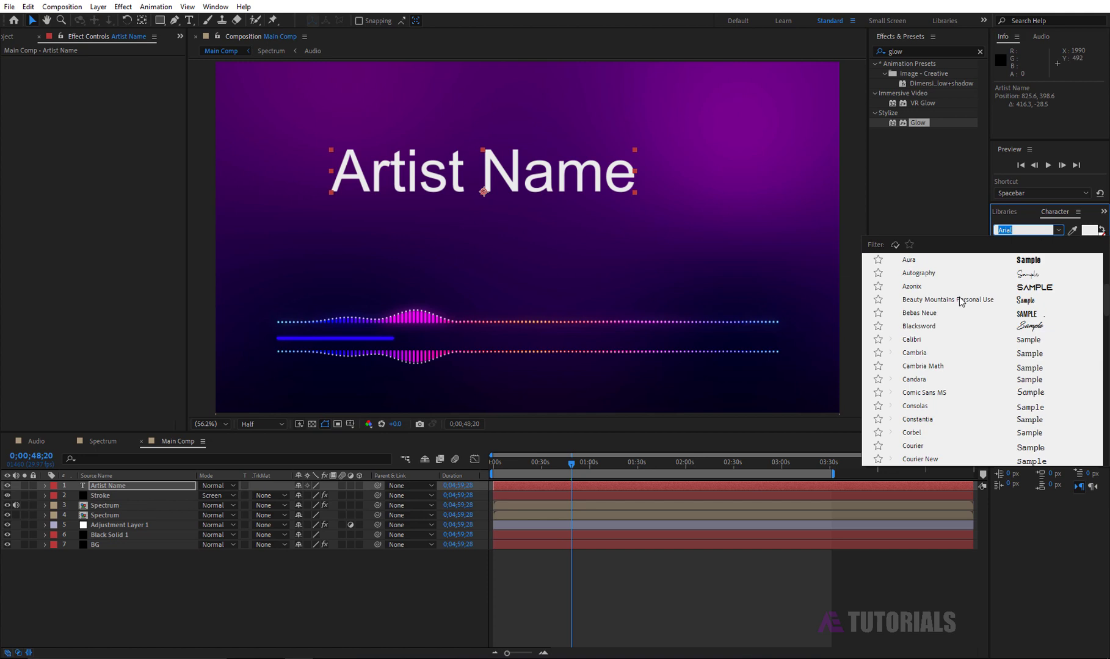
pyautogui.scroll(-2, 962, 301)
pyautogui.click(936, 326)
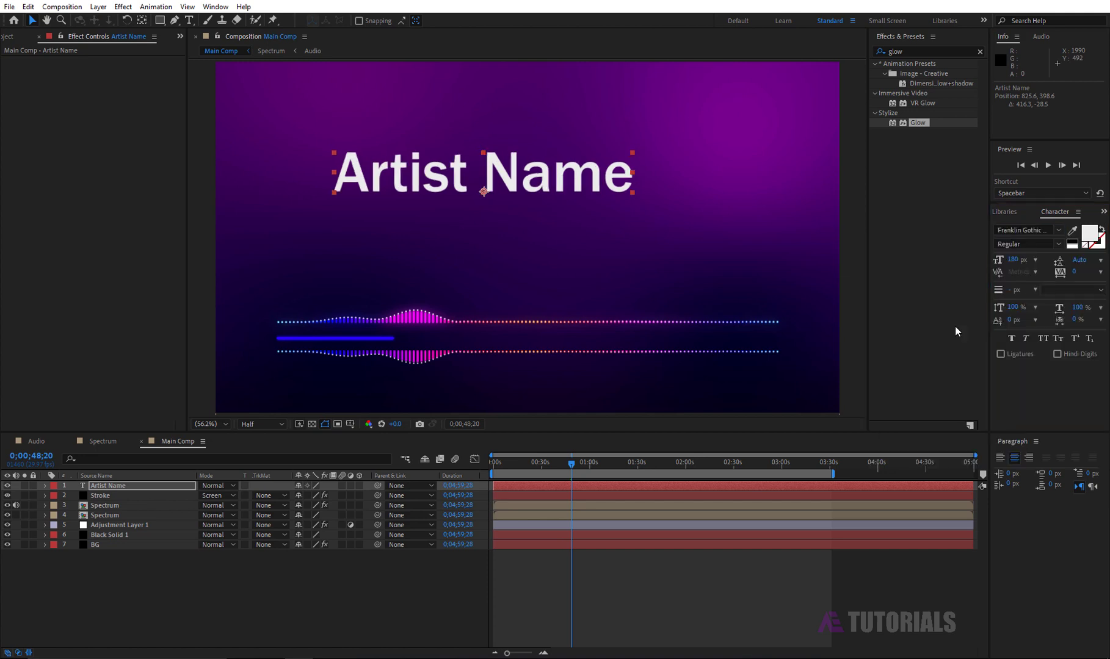
pyautogui.click(1013, 261)
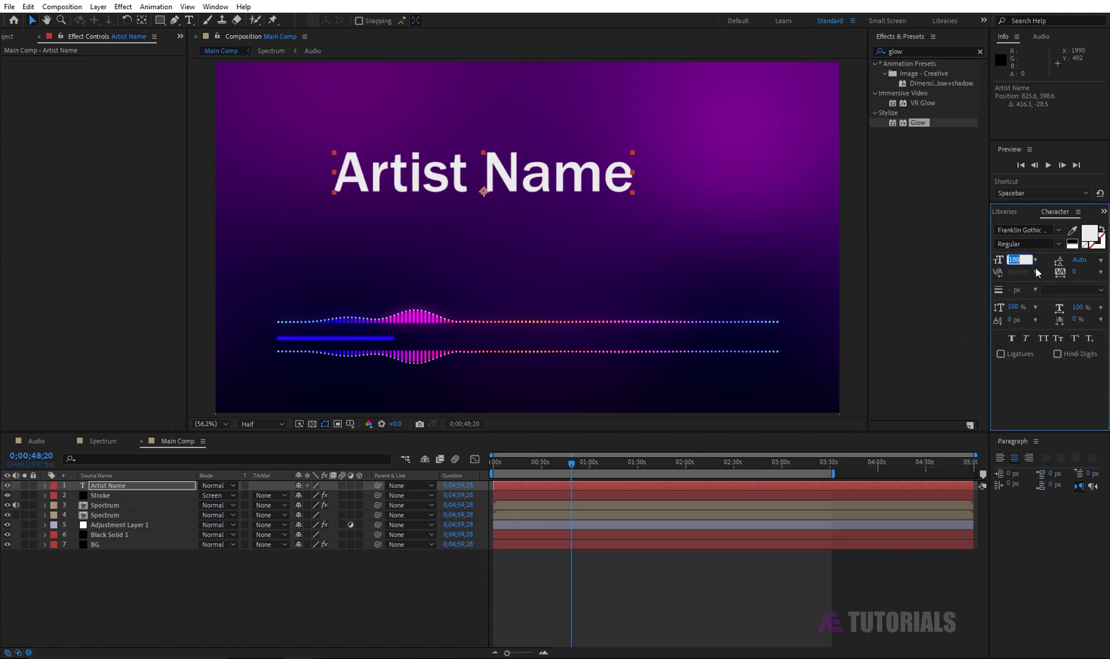
pyautogui.write('50')
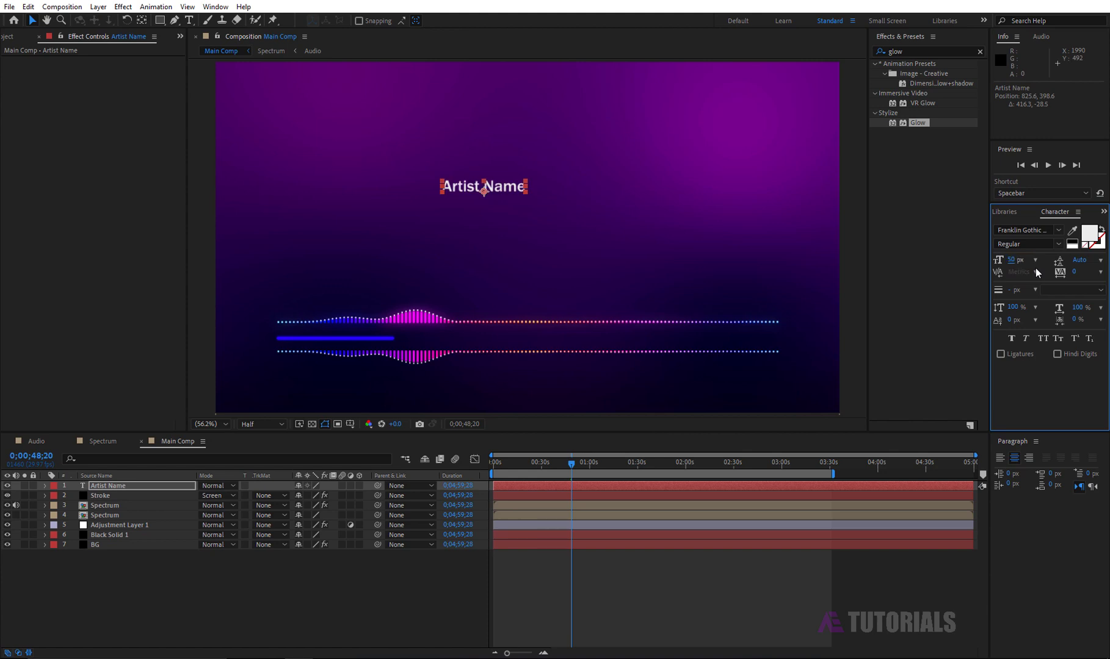
# Show rulers, pull a vertical guide near the left edge and align Artist Name to it
pyautogui.hotkey('ctrl', 'r')
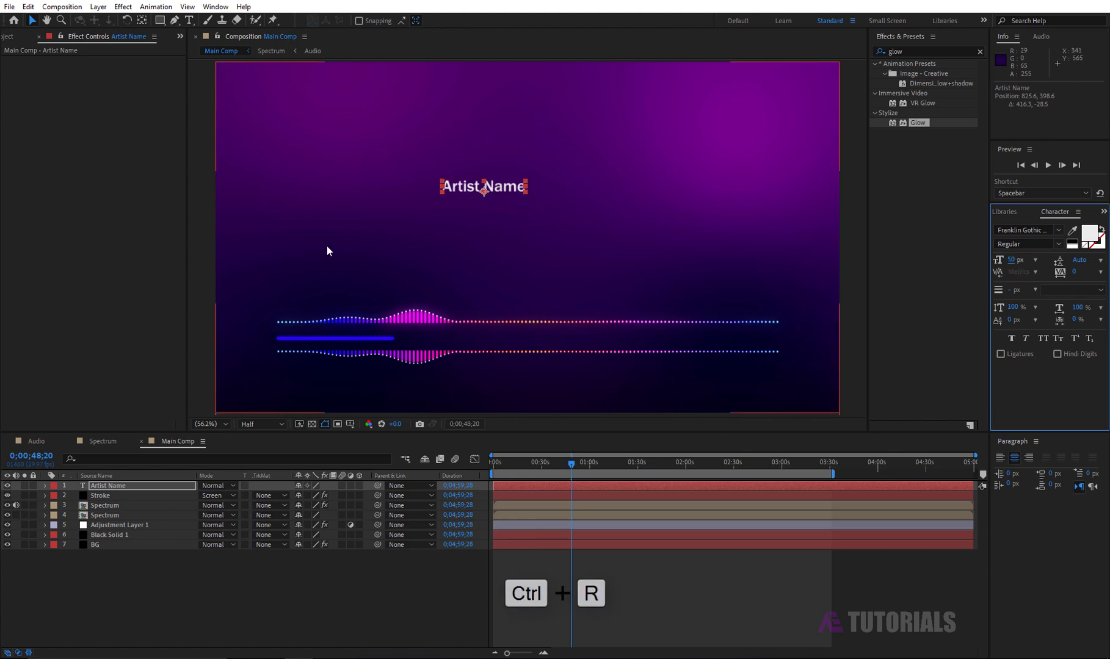
pyautogui.moveTo(194, 244); pyautogui.dragTo(286, 259)
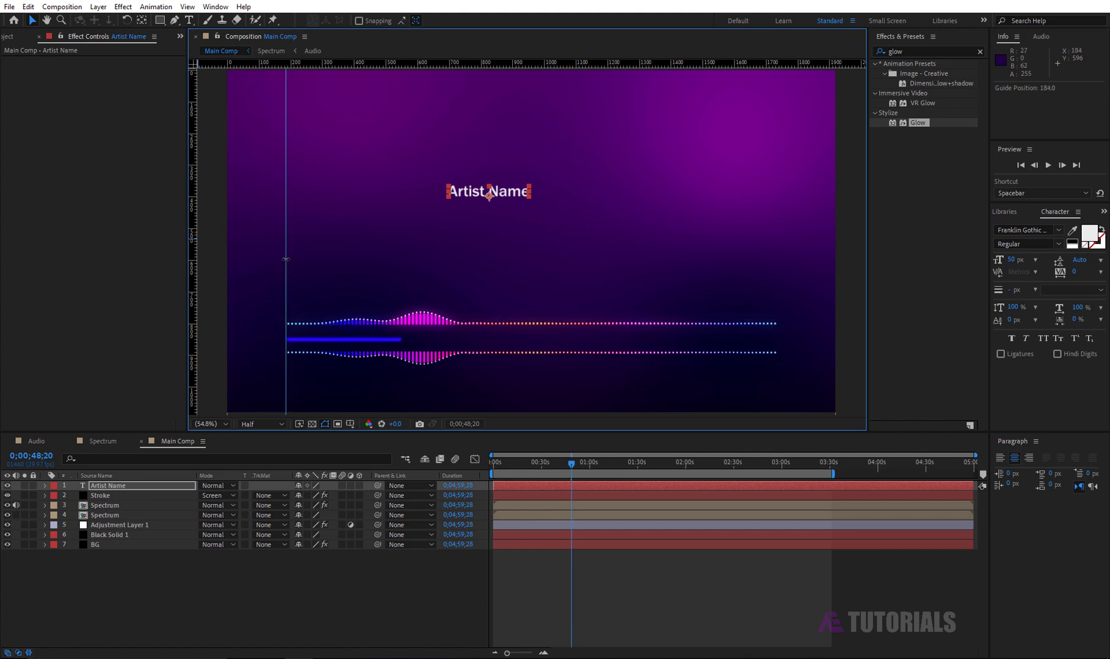
pyautogui.moveTo(468, 193); pyautogui.dragTo(304, 177)
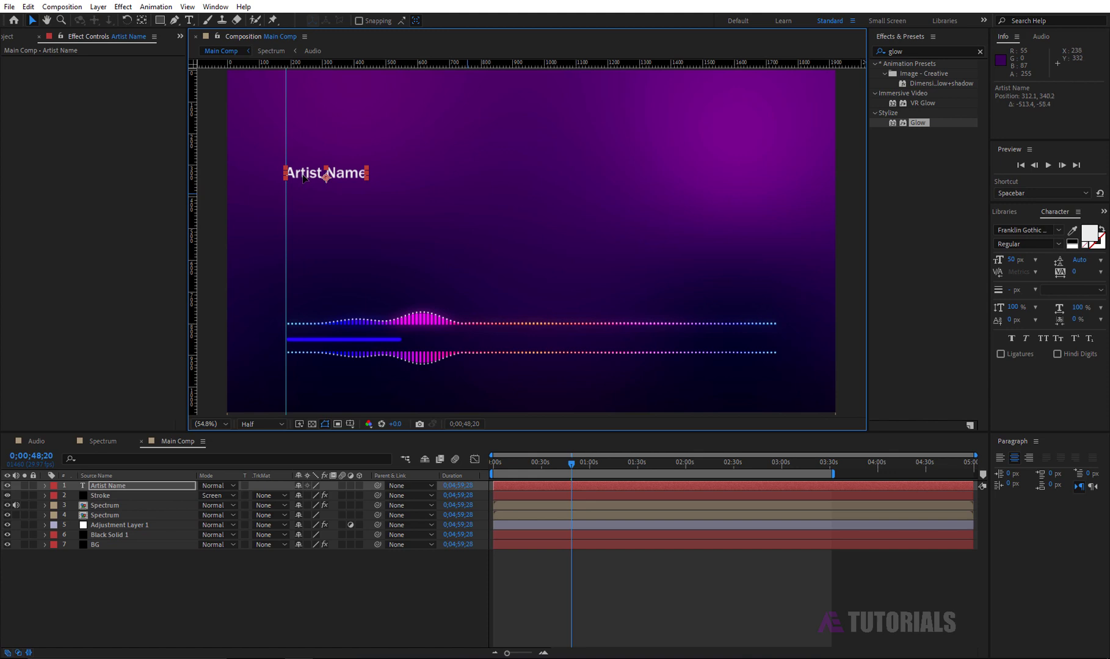
pyautogui.scroll(1, 303, 177)
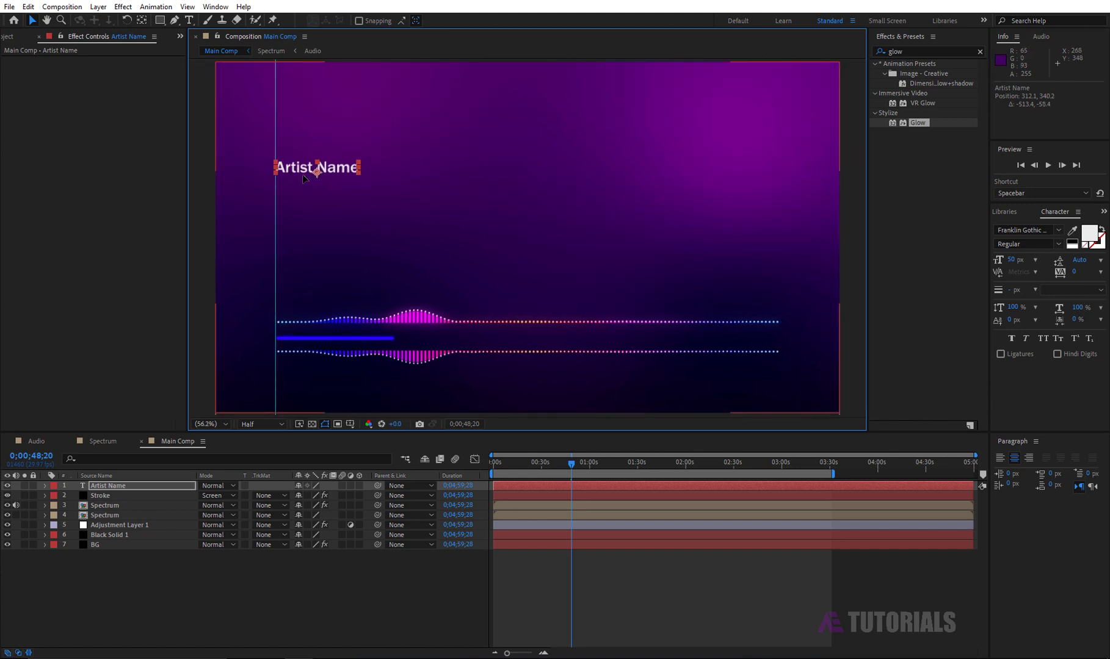
# Add a 'Song Title' text layer above Artist Name
pyautogui.click(190, 20)
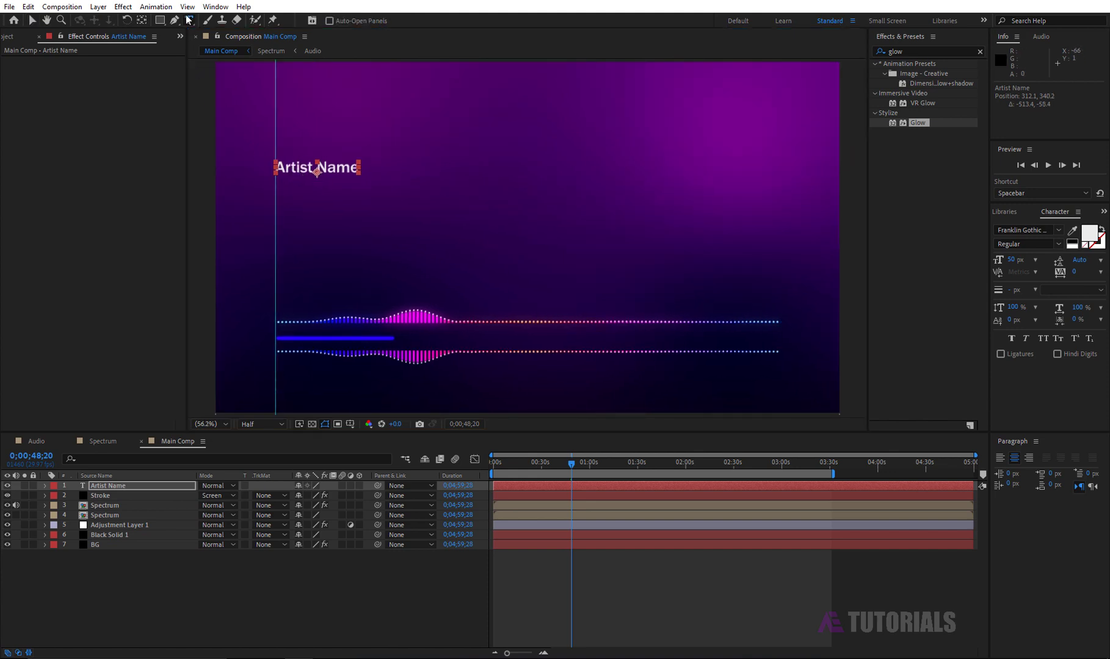
pyautogui.click(433, 149)
pyautogui.write('S')
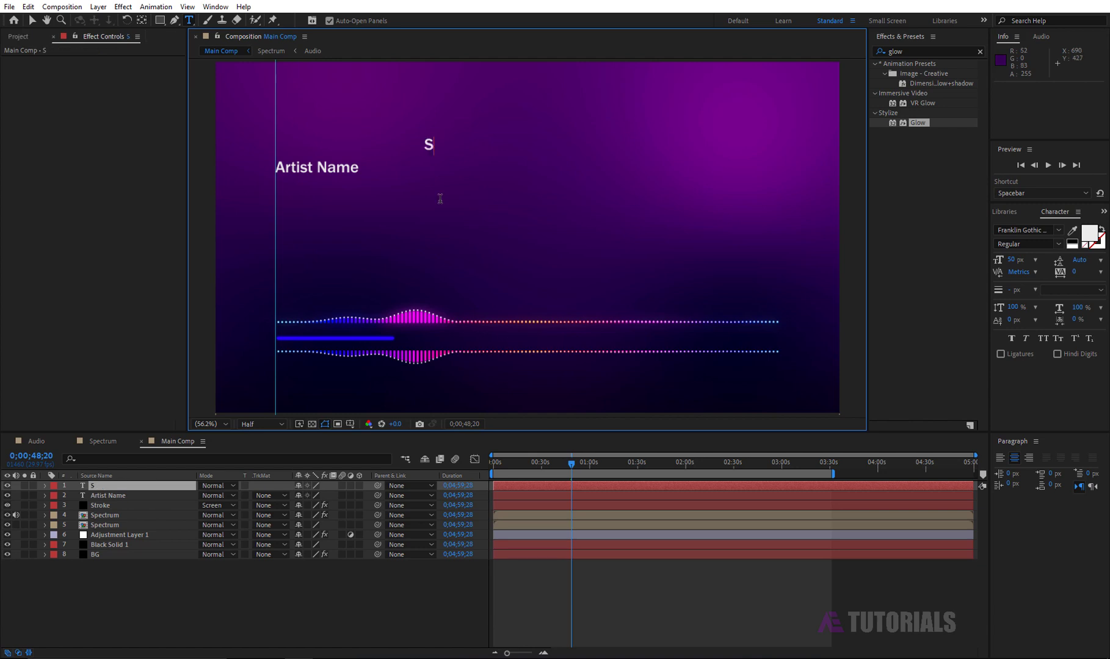
pyautogui.write('ong T')
pyautogui.write('itle')
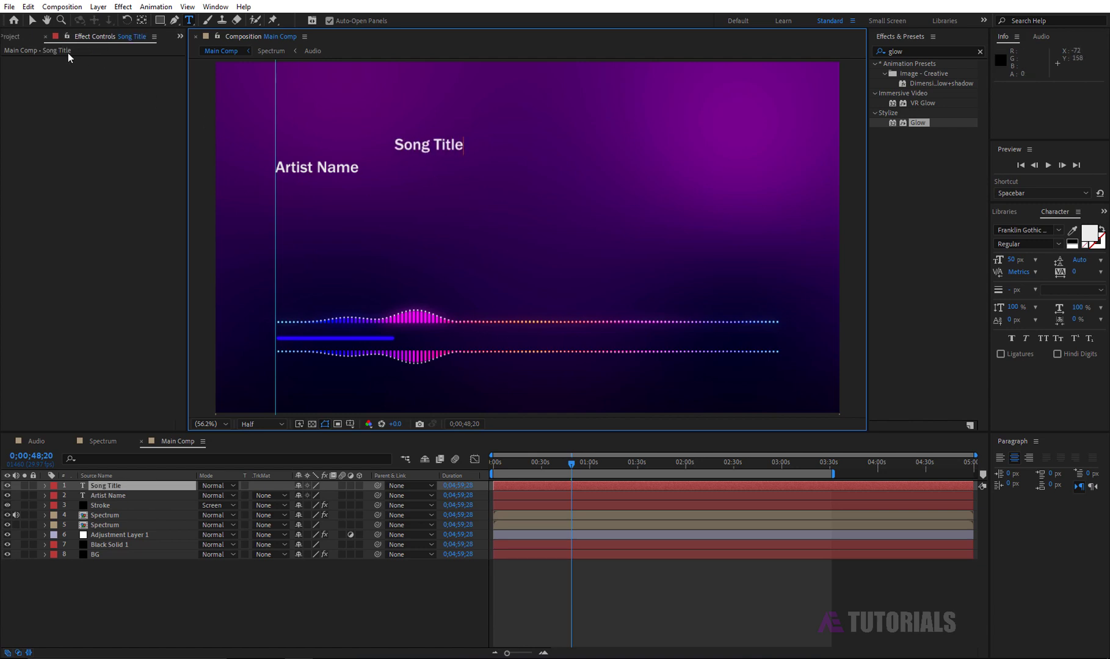
pyautogui.click(33, 20)
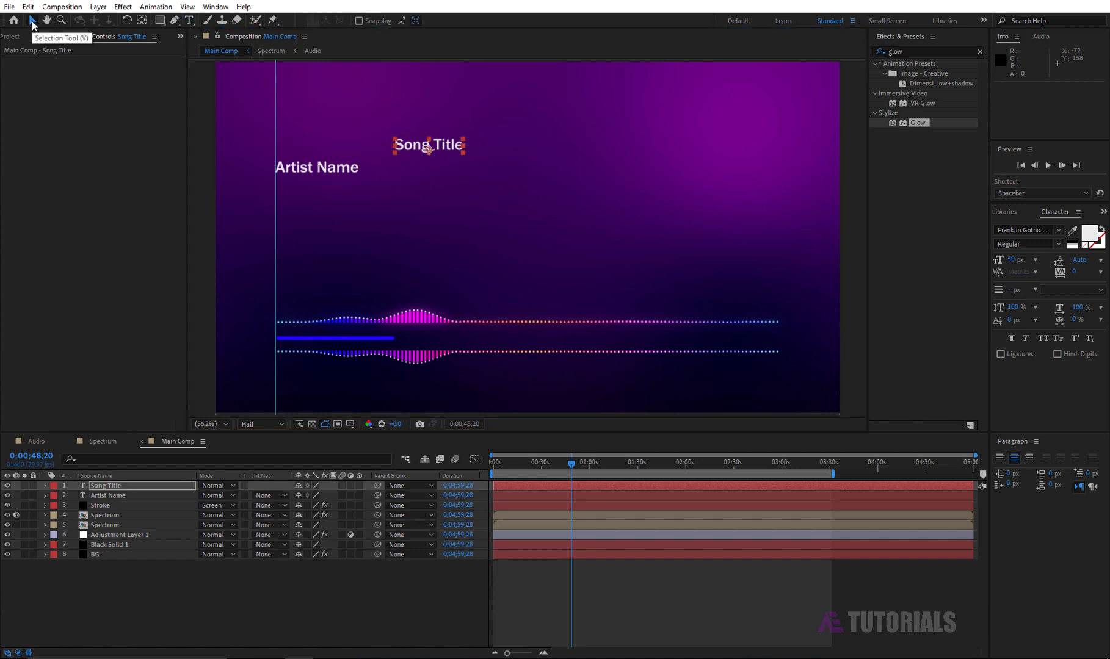
# Set Song Title to Bebas Neue, 100 px, tracking 40, and align it on the guide
pyautogui.click(1058, 236)
pyautogui.scroll(2, 977, 310)
pyautogui.scroll(2, 977, 310)
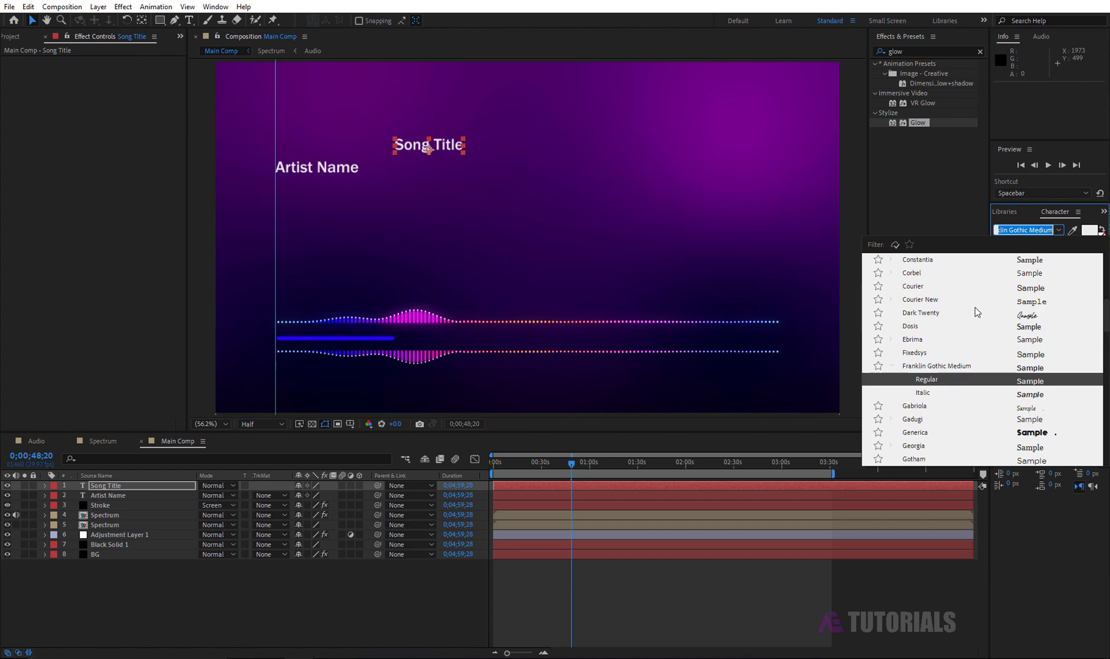
pyautogui.scroll(2, 977, 312)
pyautogui.click(933, 273)
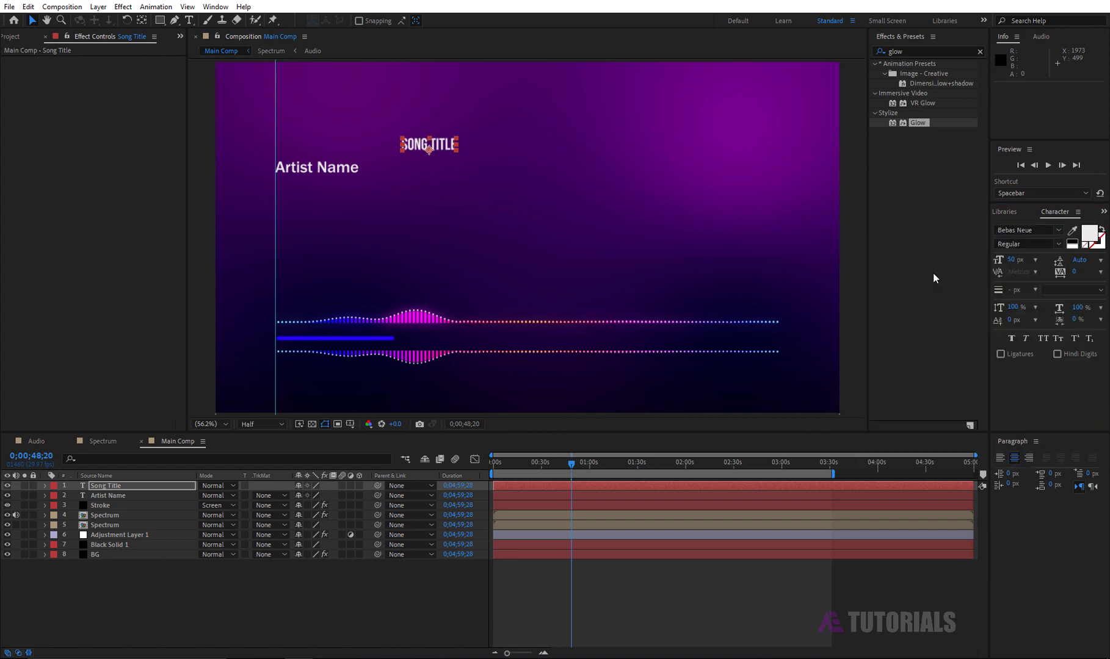
pyautogui.click(1028, 259)
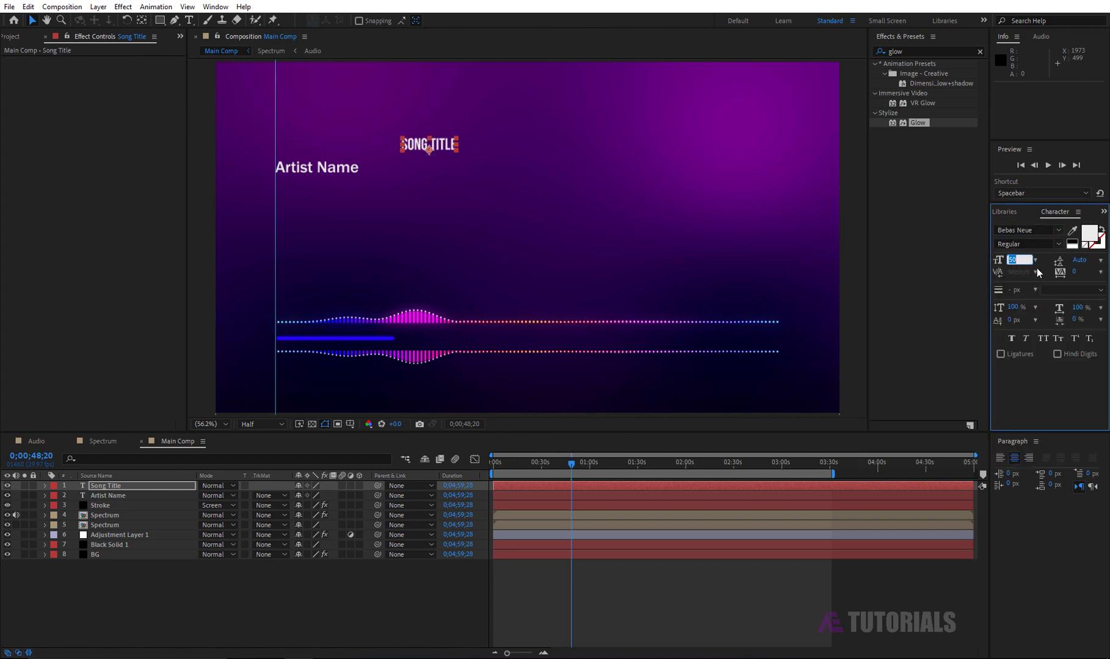
pyautogui.write('100')
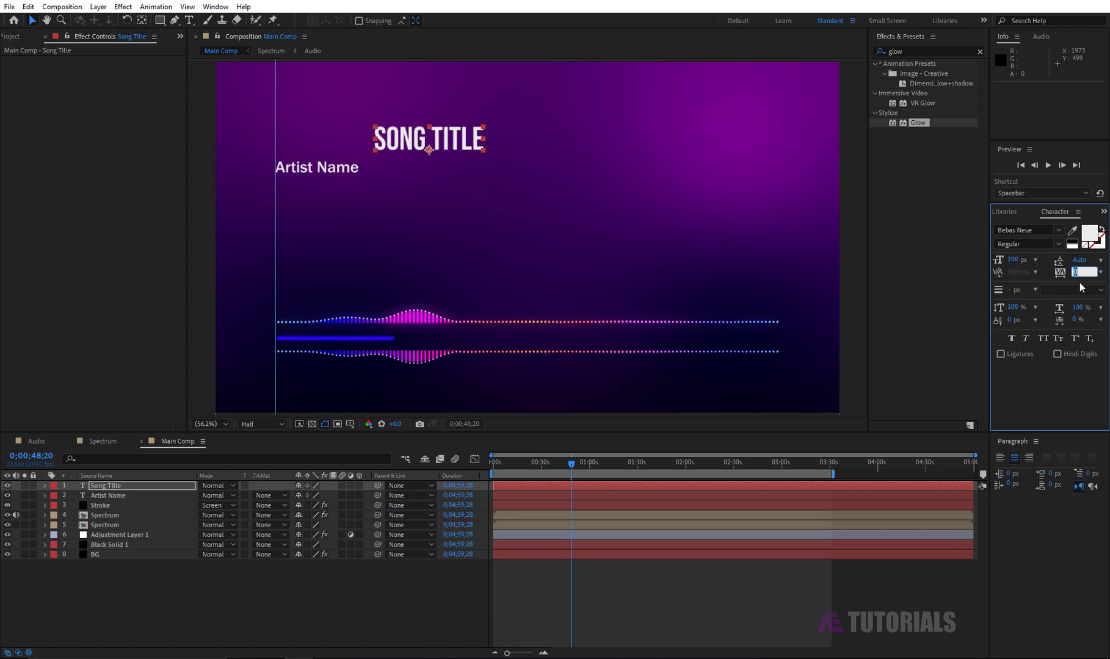
pyautogui.write('40')
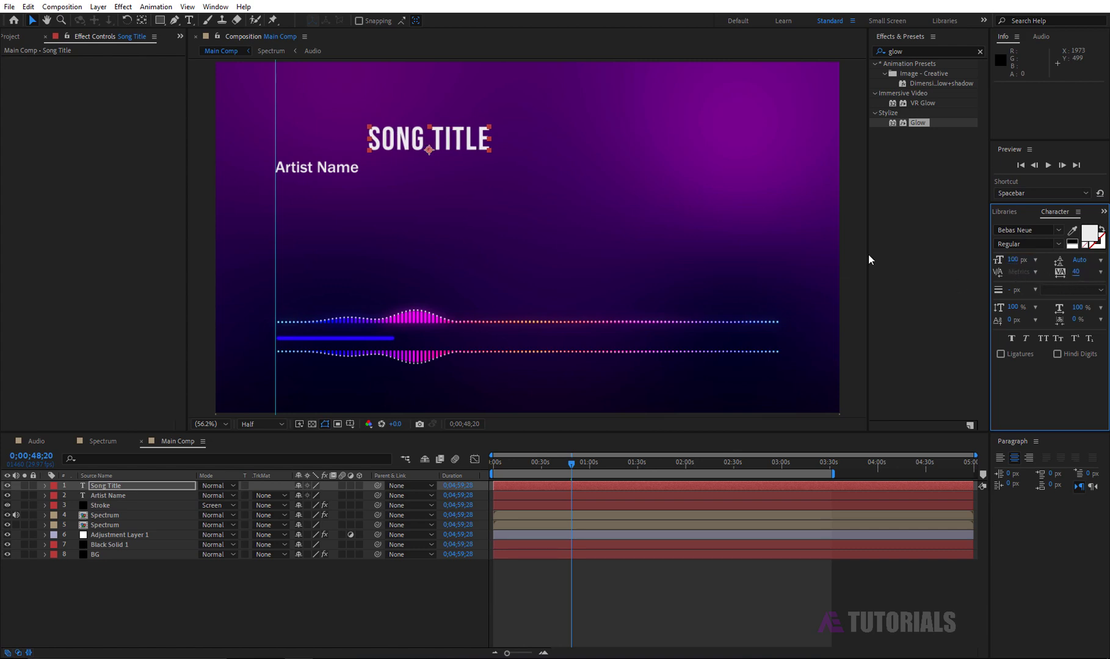
pyautogui.moveTo(420, 149); pyautogui.dragTo(319, 152)
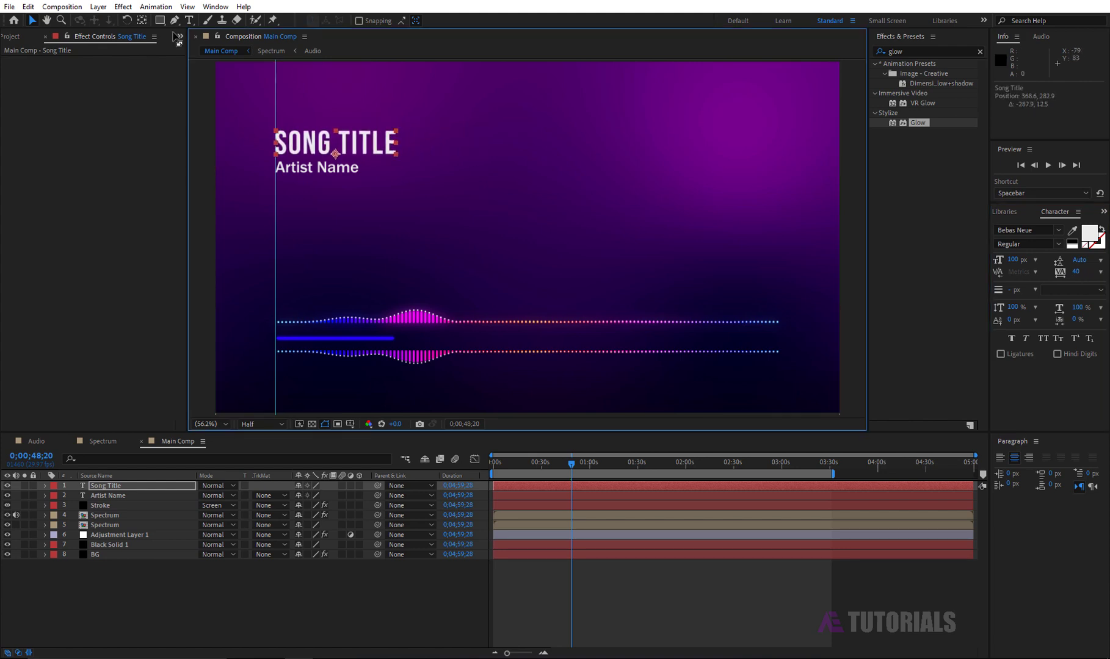
pyautogui.click(188, 20)
# Create a new 'time' text layer and add an expression to its Source Text
pyautogui.click(501, 146)
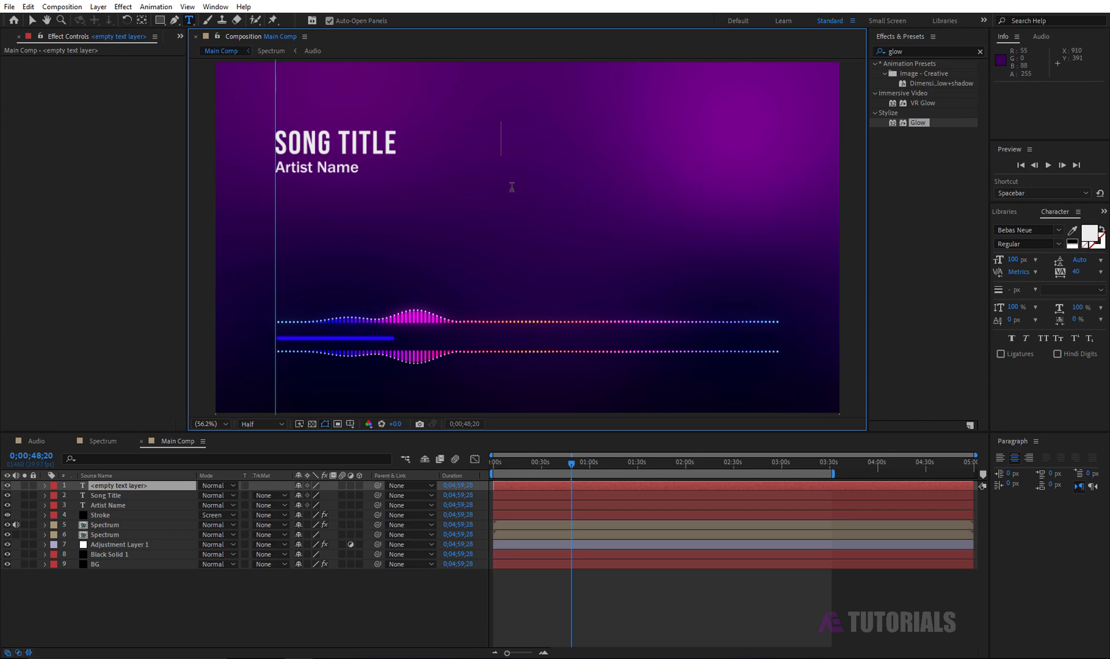
pyautogui.write('time')
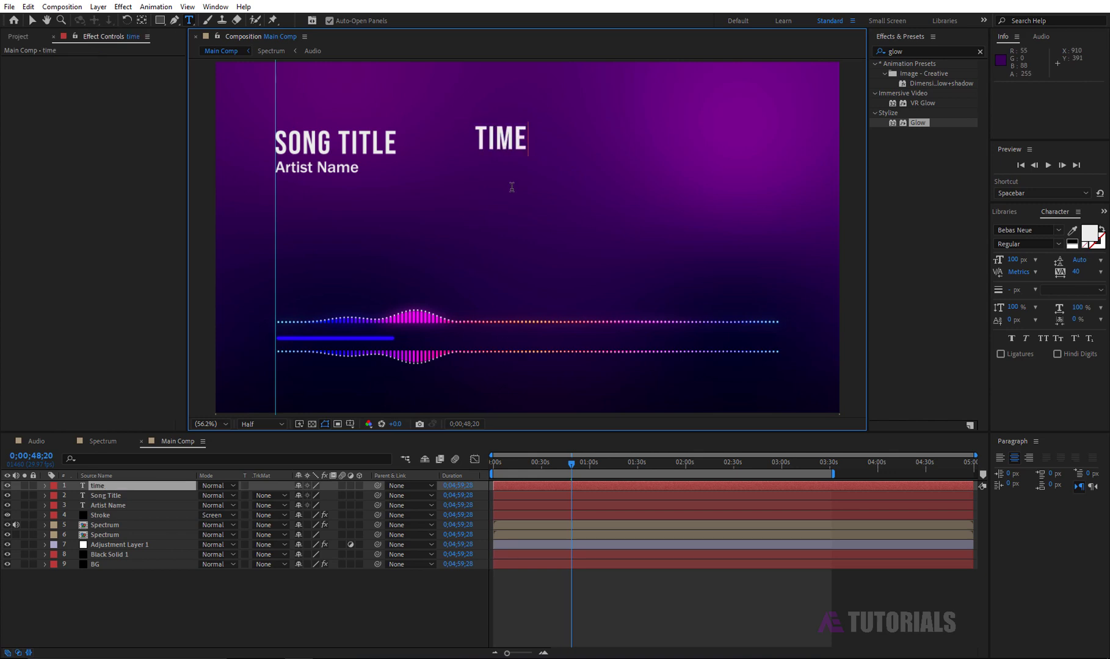
pyautogui.click(33, 21)
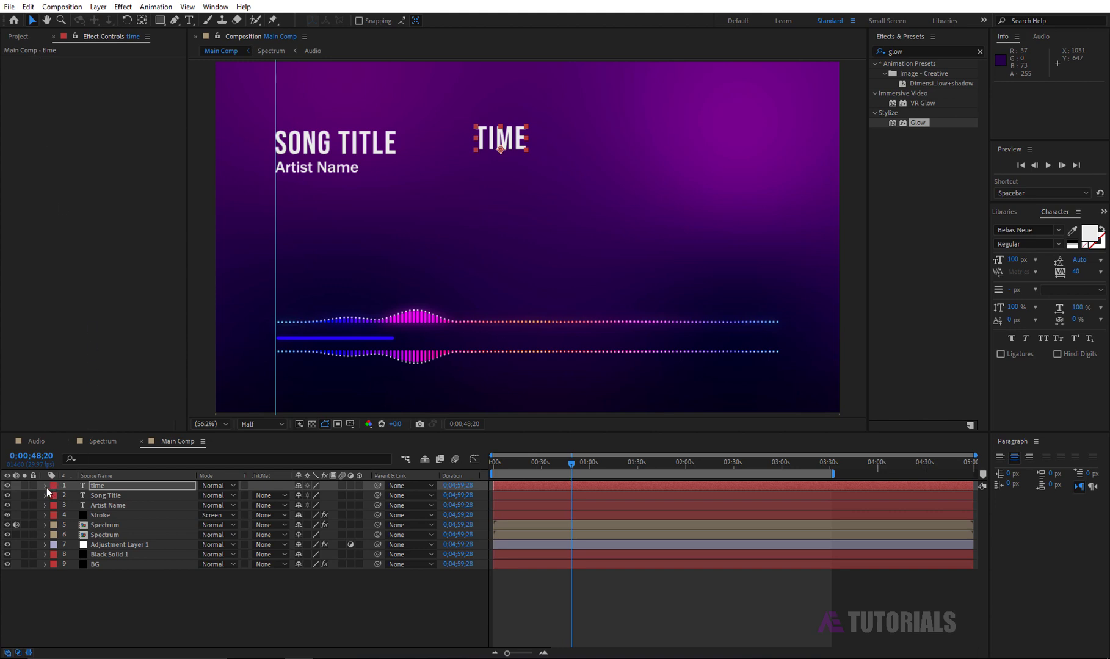
pyautogui.click(47, 487)
pyautogui.click(55, 497)
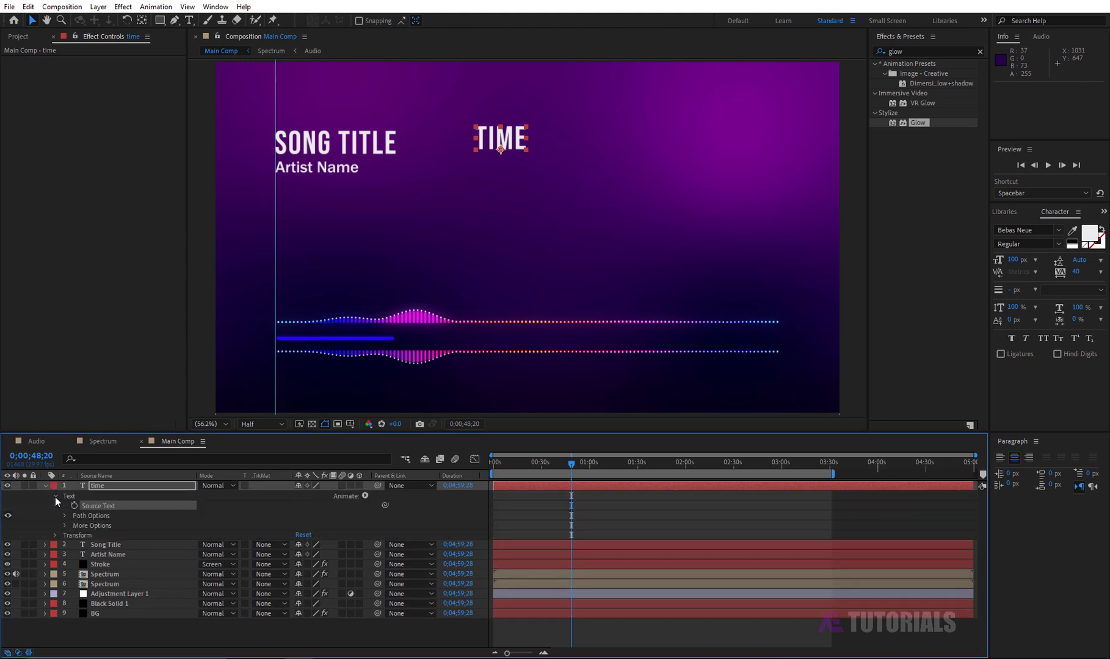
pyautogui.keyDown('alt'); pyautogui.click(74, 505); pyautogui.keyUp('alt')
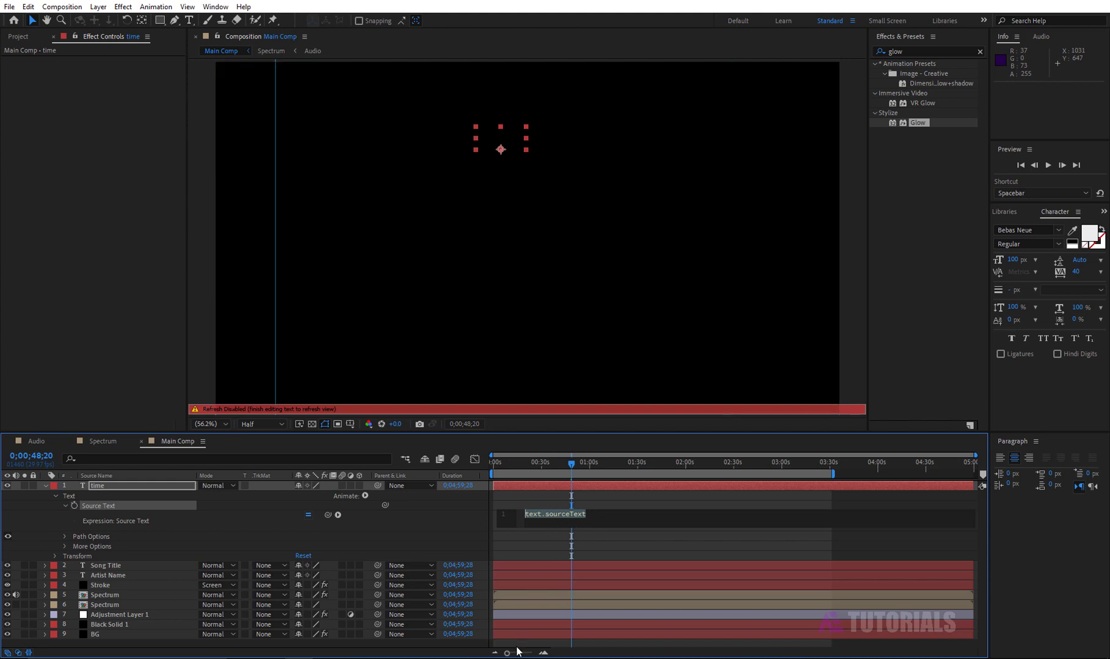
# Copy the clock script from Notepad and paste it as the time layer's Source Text expression
pyautogui.hotkey('alt', 'Tab')
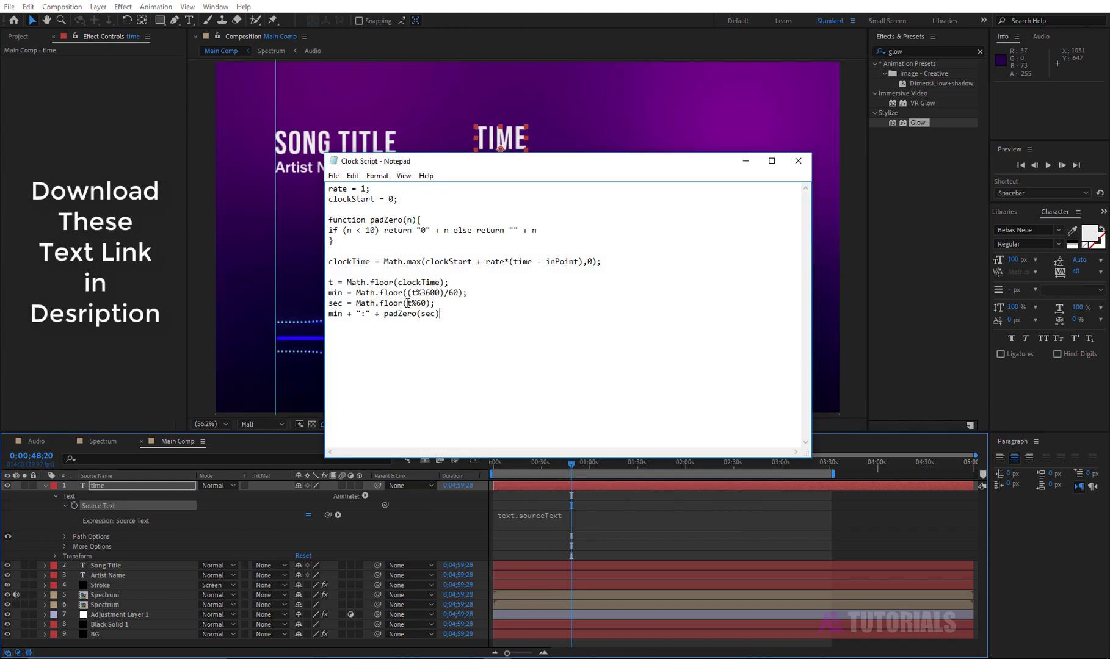
pyautogui.moveTo(439, 314); pyautogui.dragTo(328, 189)
pyautogui.rightClick(342, 193)
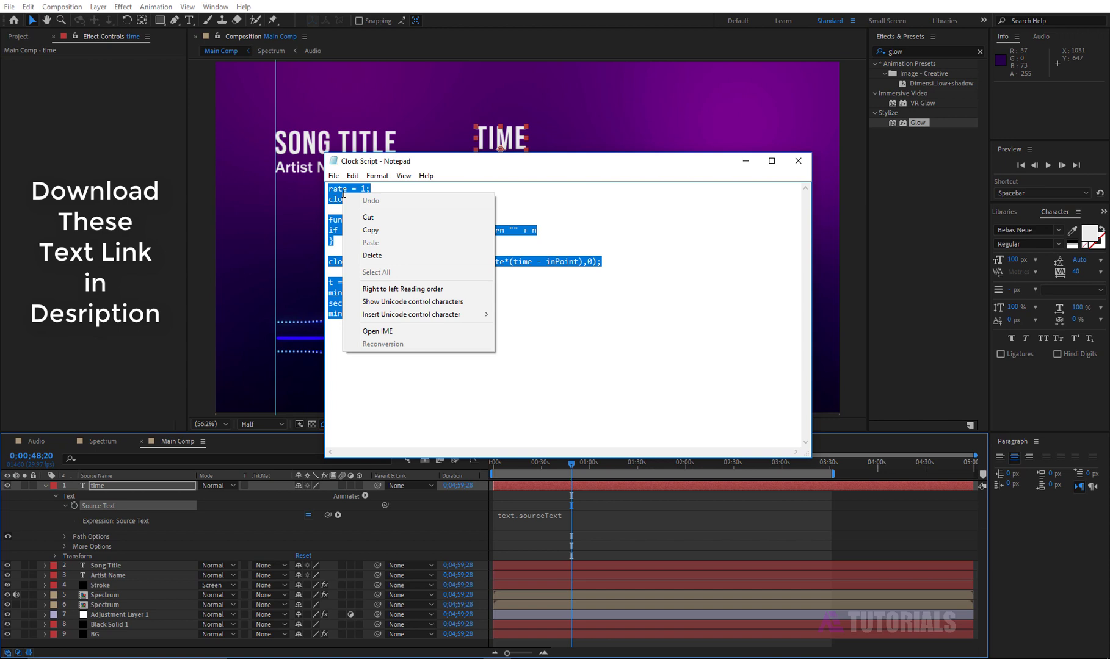
pyautogui.click(371, 231)
pyautogui.click(745, 161)
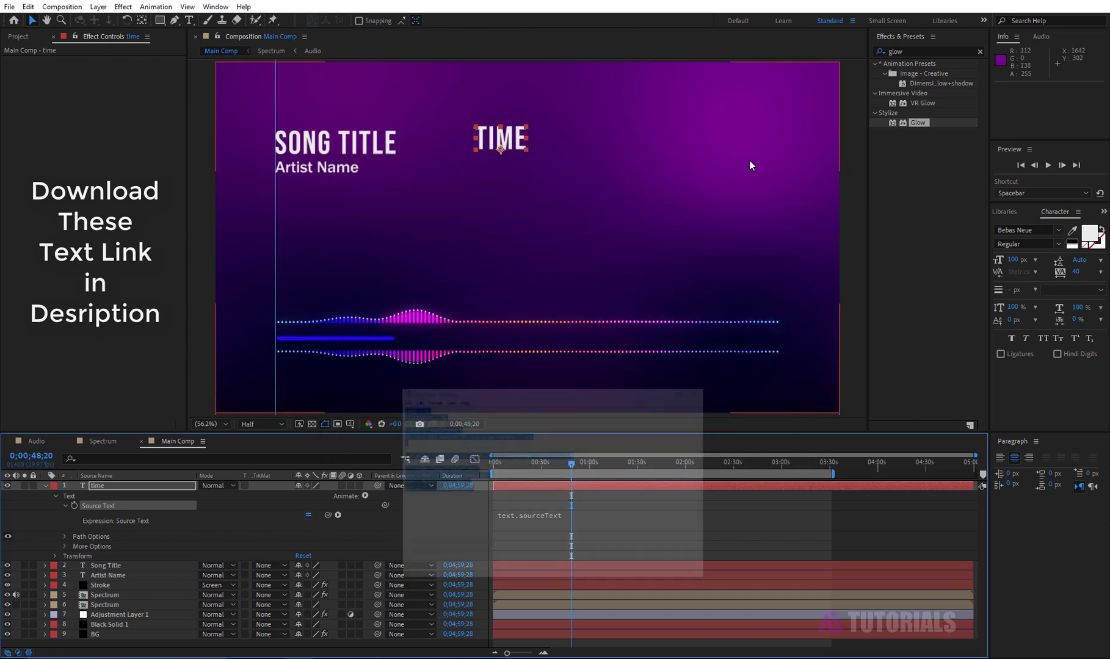
pyautogui.click(565, 518)
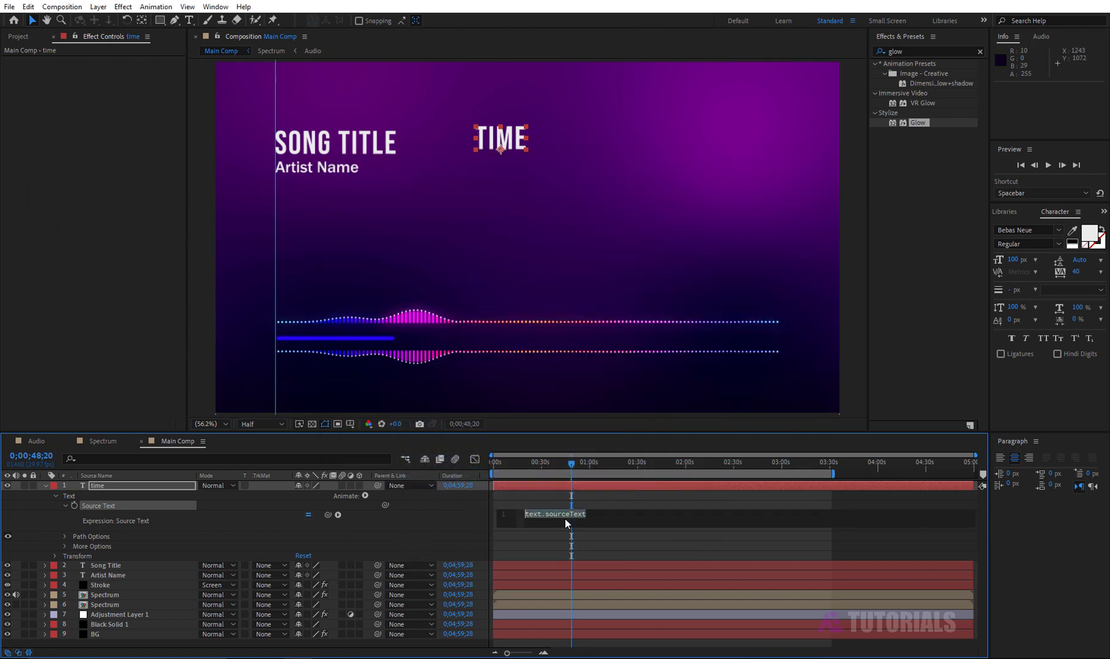
pyautogui.hotkey('ctrl', 'v')
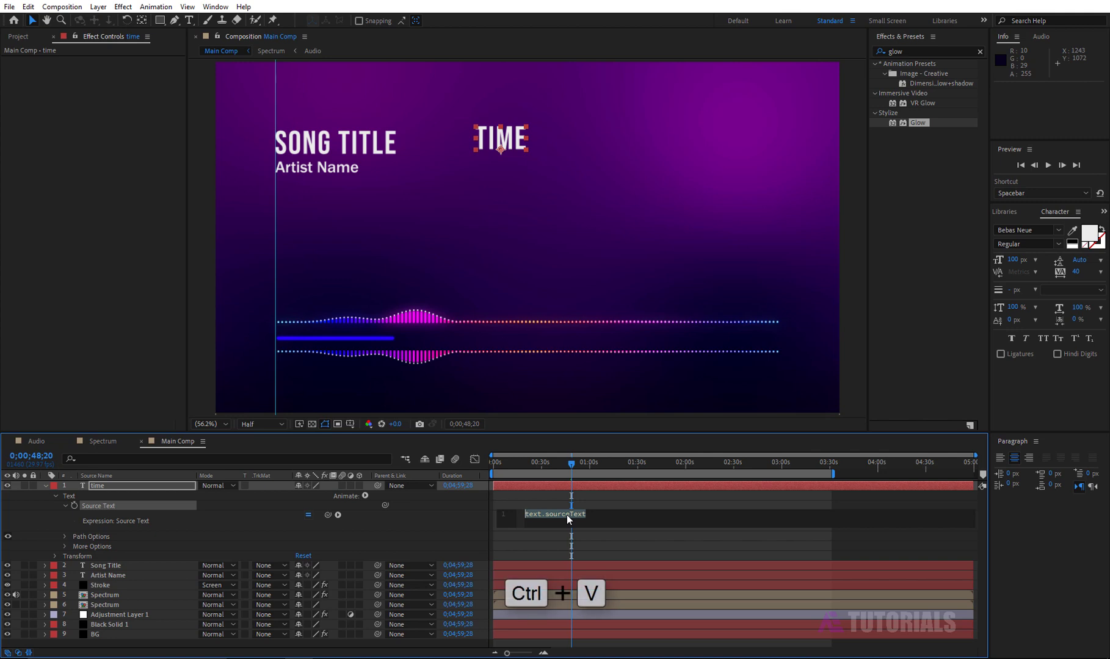
pyautogui.click(545, 537)
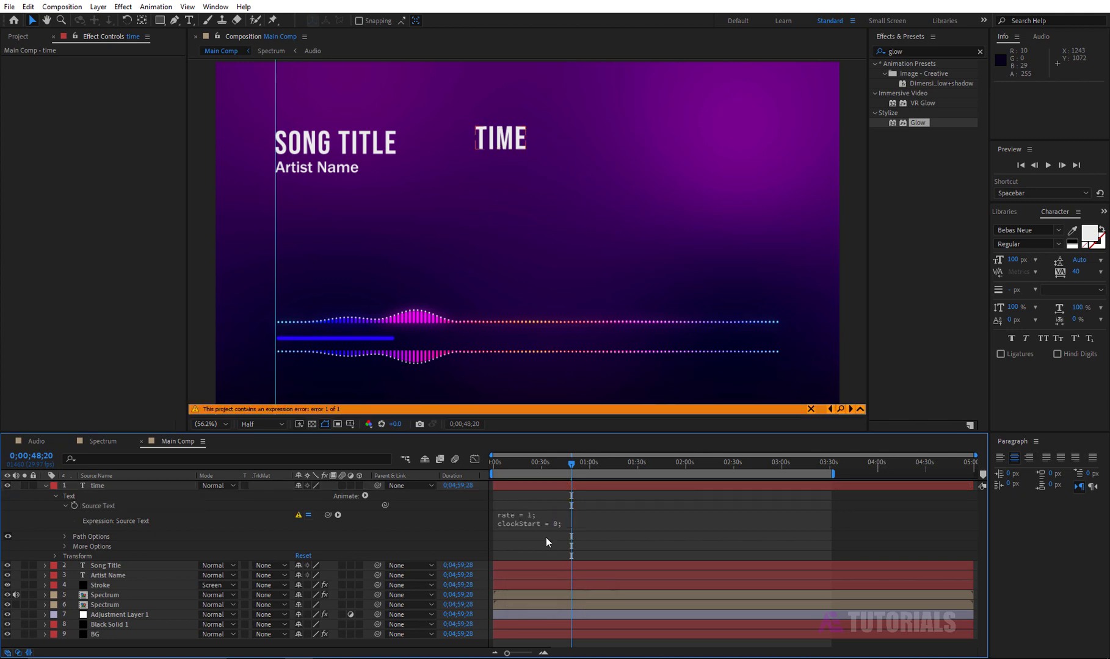
# Set the project's expressions engine to Legacy ExtendScript to clear the expression error
pyautogui.click(10, 6)
pyautogui.click(75, 412)
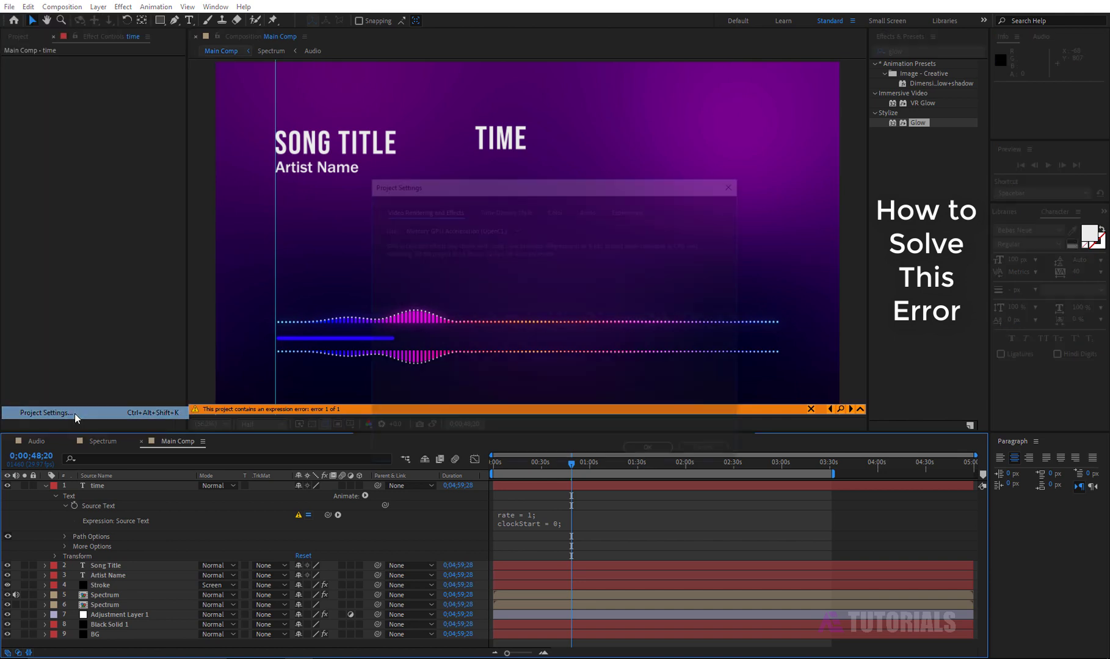
pyautogui.click(629, 208)
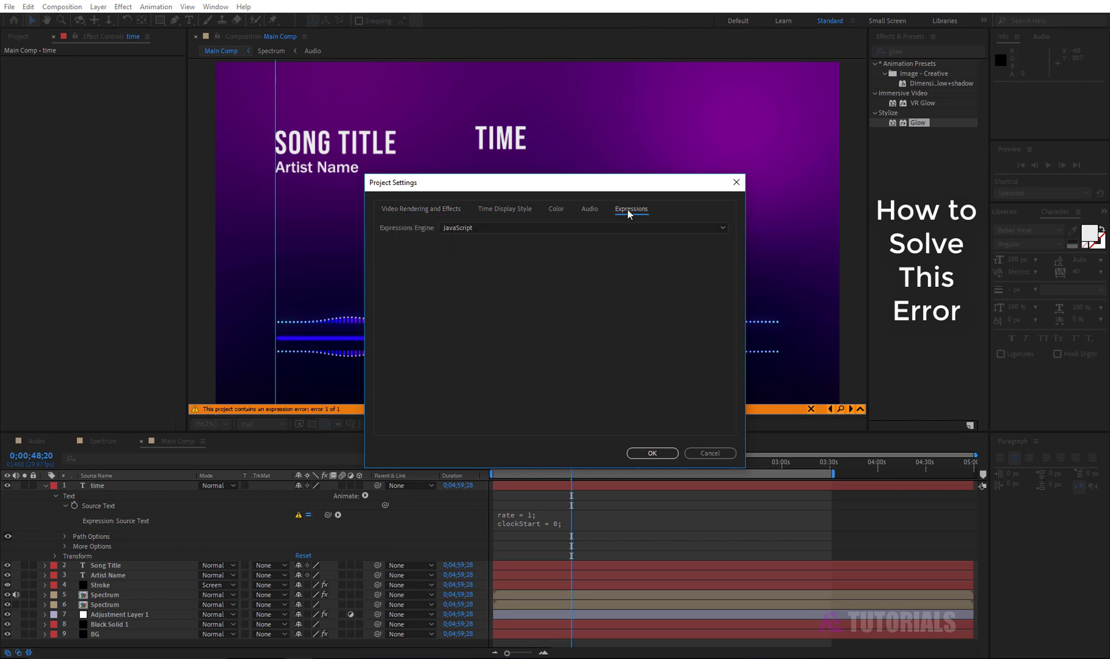
pyautogui.click(638, 229)
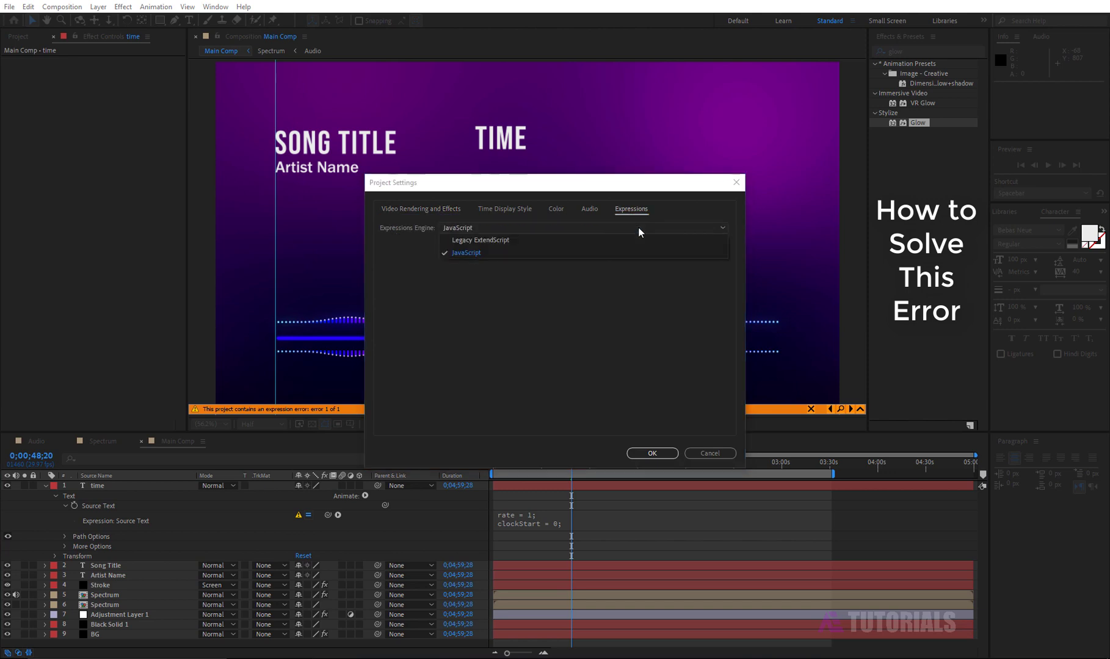
pyautogui.click(497, 243)
pyautogui.click(644, 455)
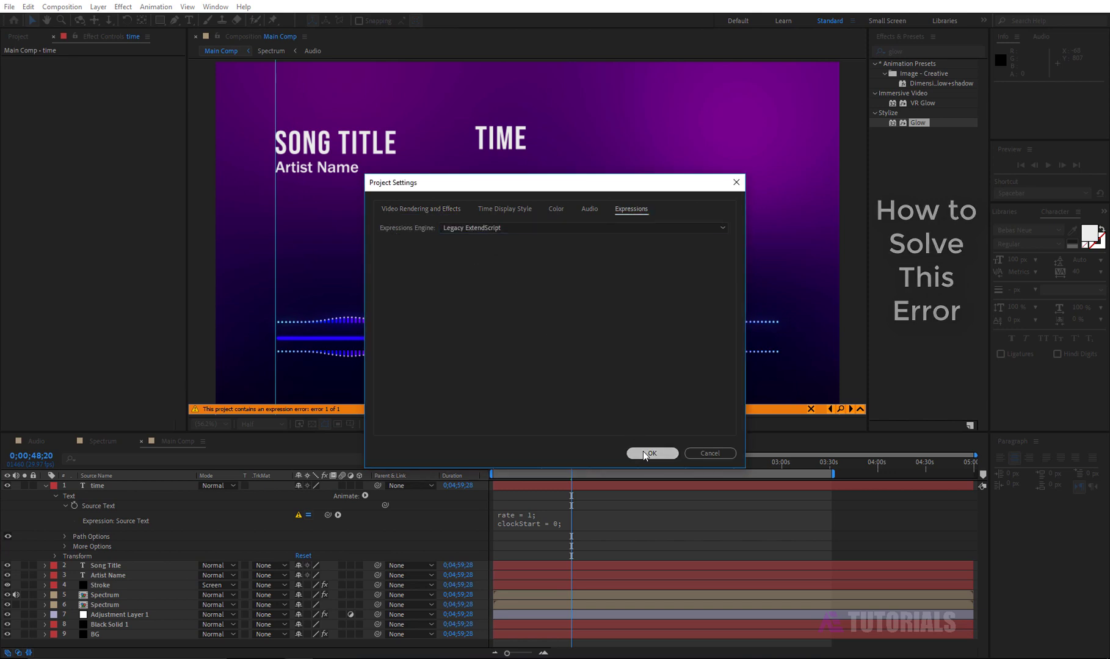
# Check the counter at the one-minute mark, then collapse and select the time layer
pyautogui.moveTo(575, 464); pyautogui.dragTo(561, 467)
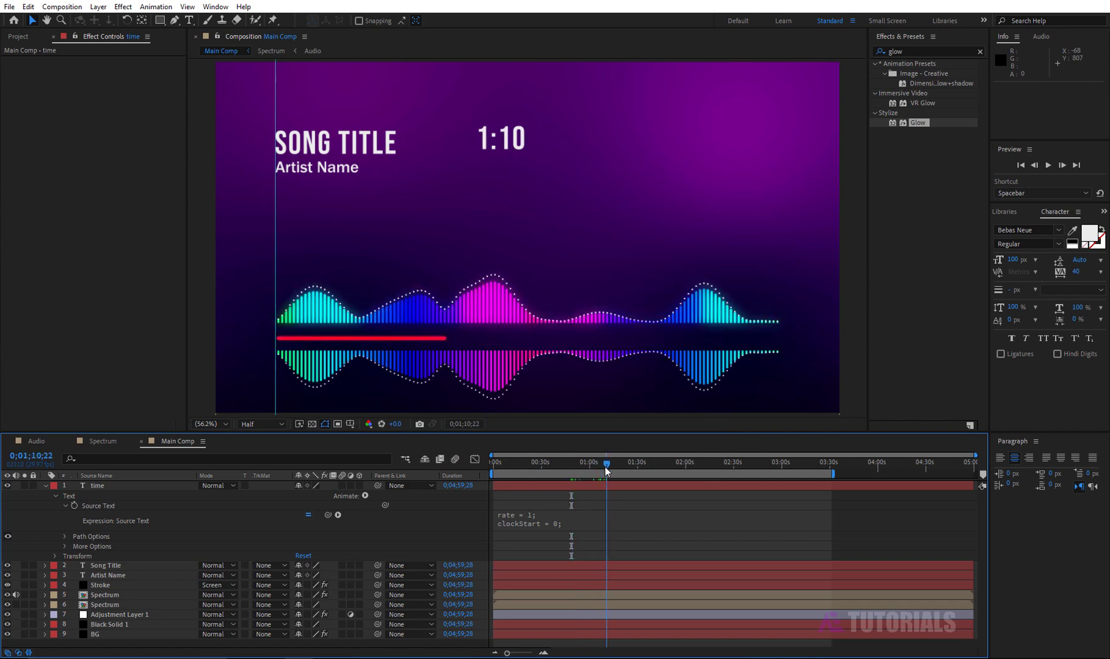
pyautogui.click(589, 472)
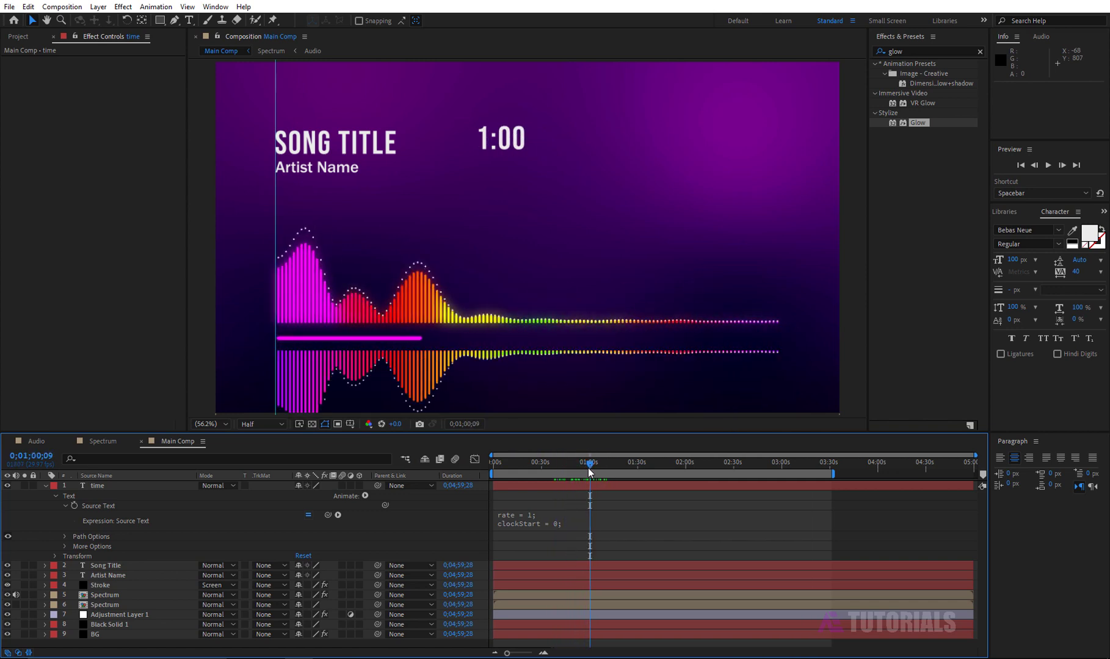
pyautogui.click(45, 487)
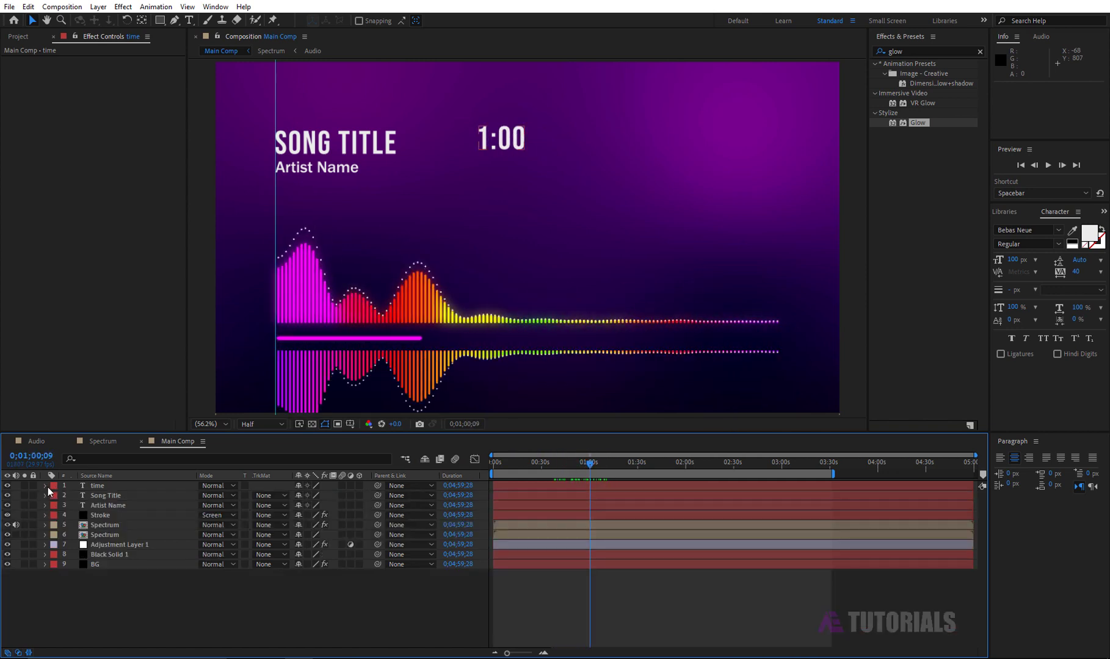
pyautogui.click(110, 487)
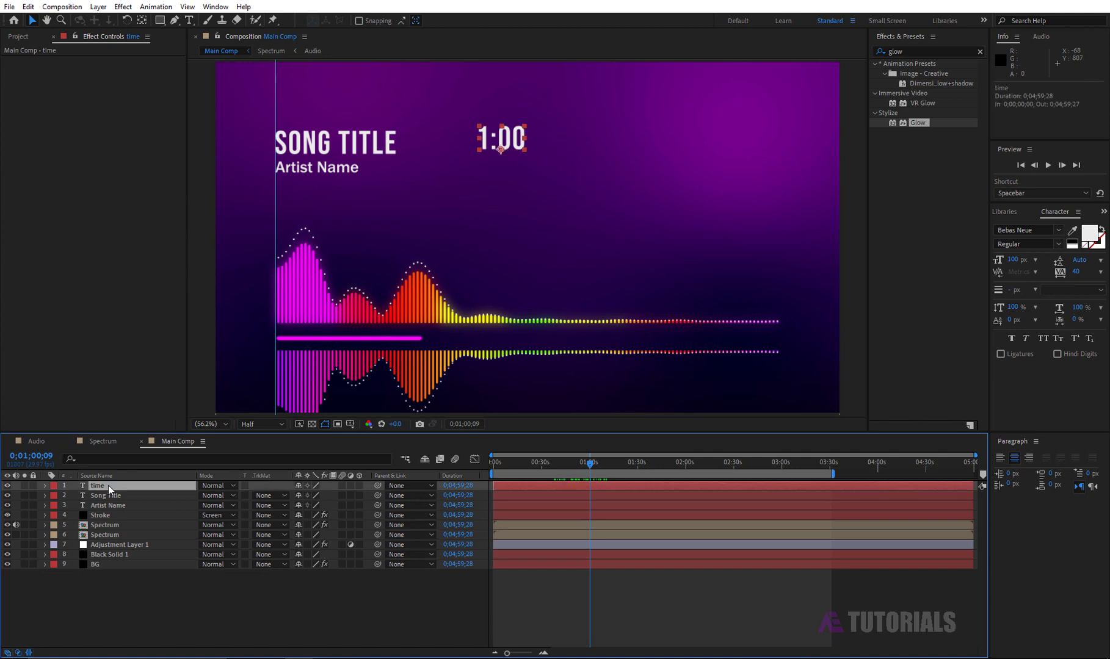
# Set the counter to Arial at 180 px and move it above SONG TITLE
pyautogui.click(1059, 232)
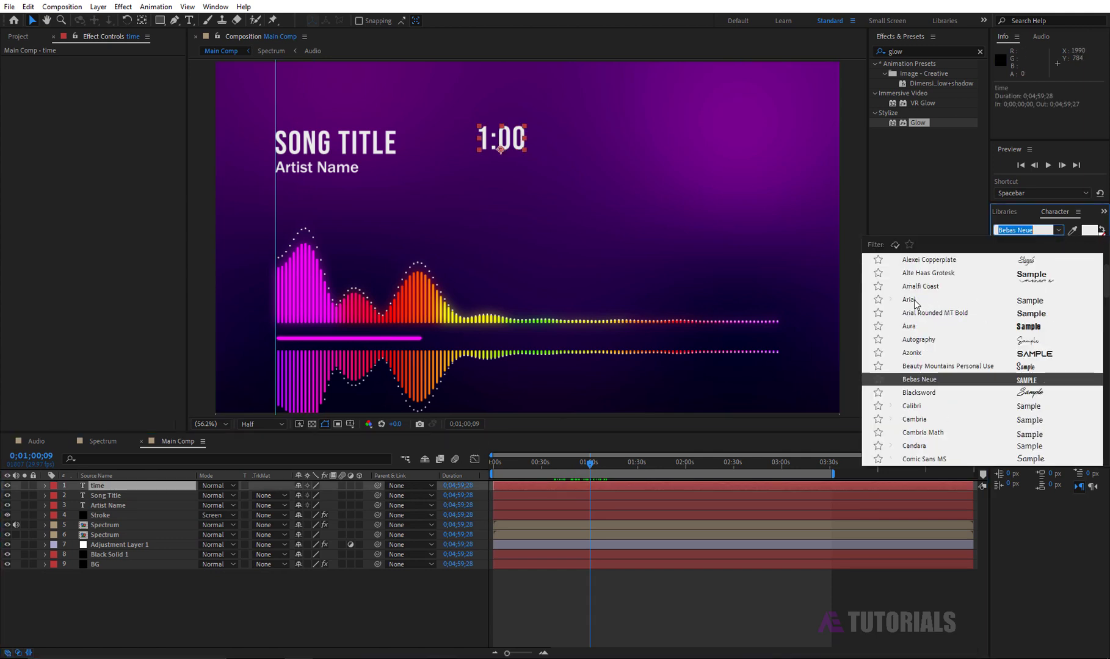
pyautogui.click(915, 301)
pyautogui.click(1013, 261)
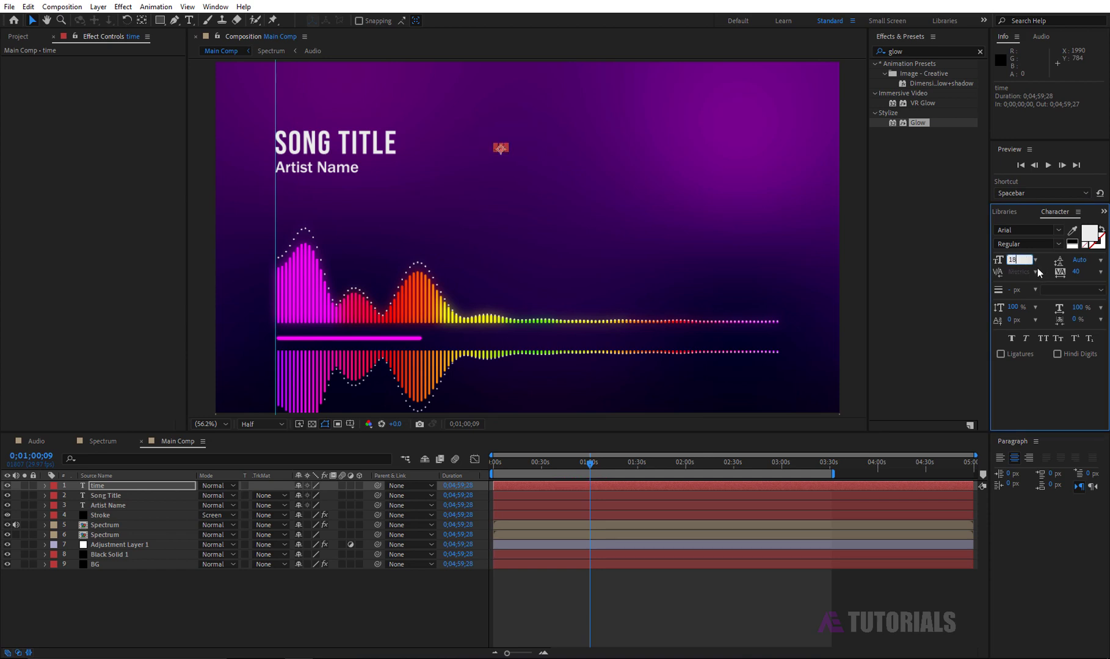
pyautogui.write('0')
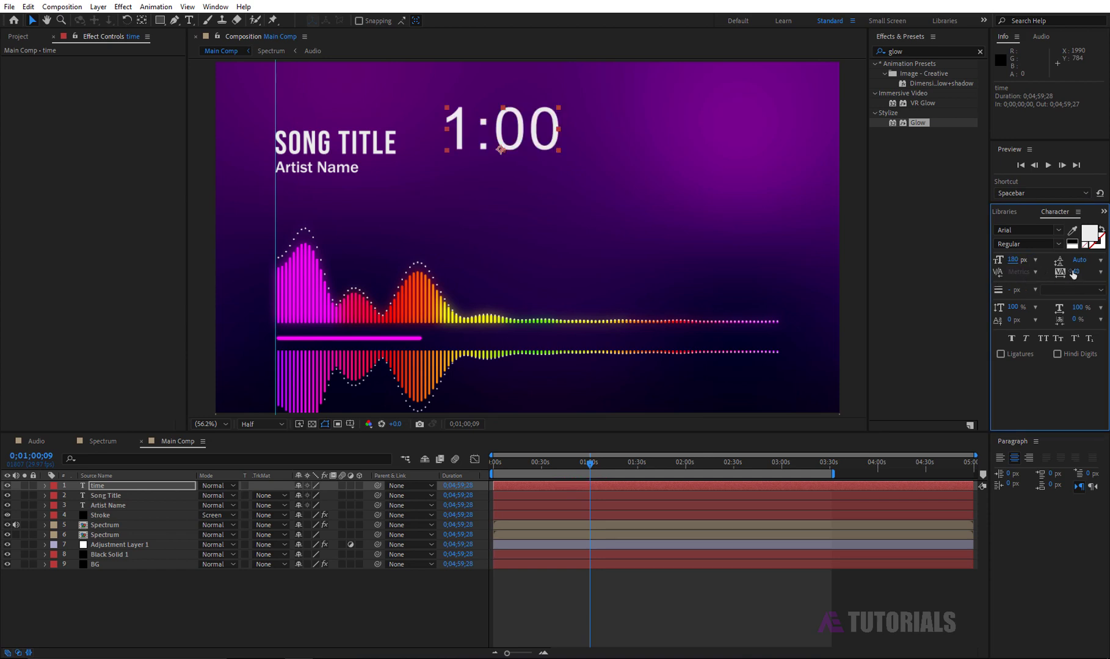
pyautogui.write('0')
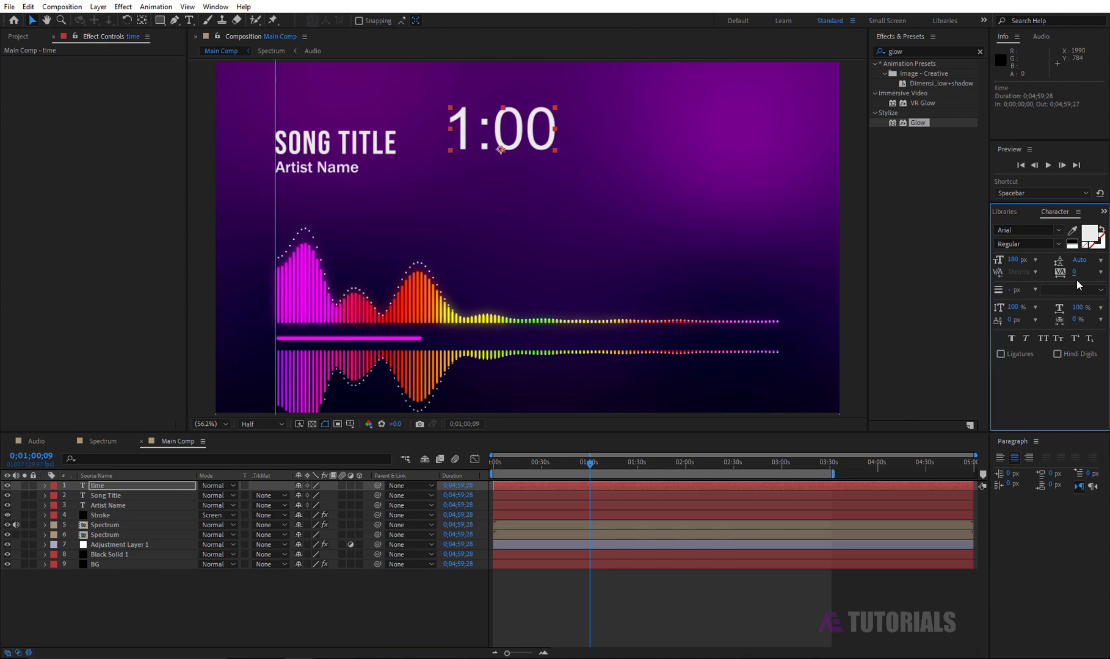
pyautogui.moveTo(498, 133); pyautogui.dragTo(324, 102)
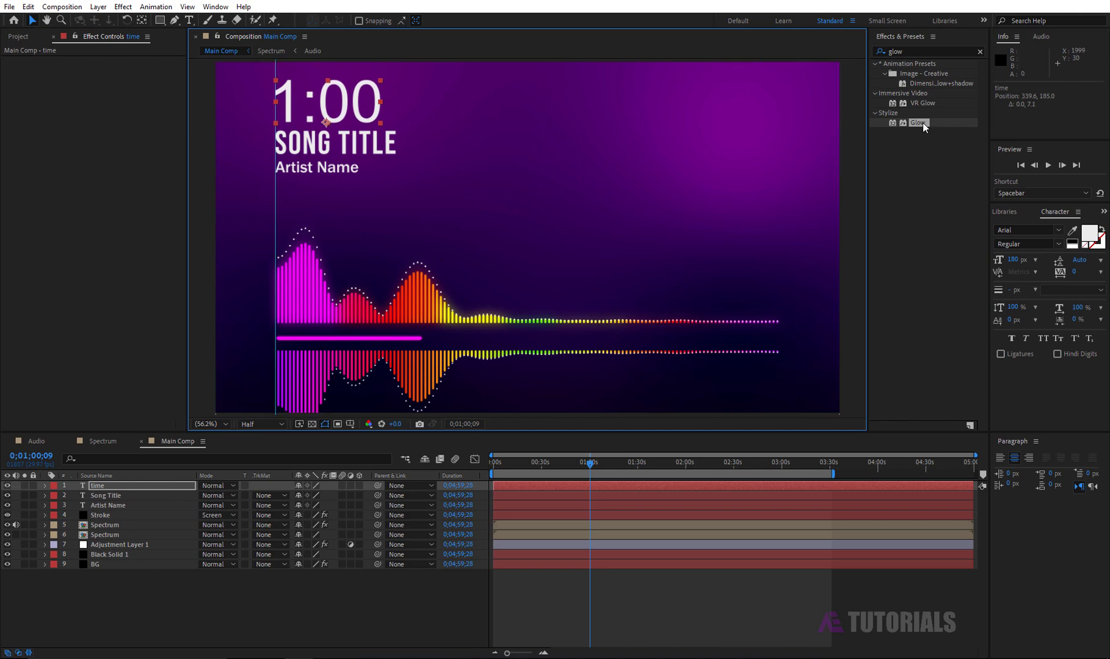
# Apply Glow to the time counter and Artist Name layers, then return to the composition start
pyautogui.moveTo(924, 125); pyautogui.dragTo(448, 161)
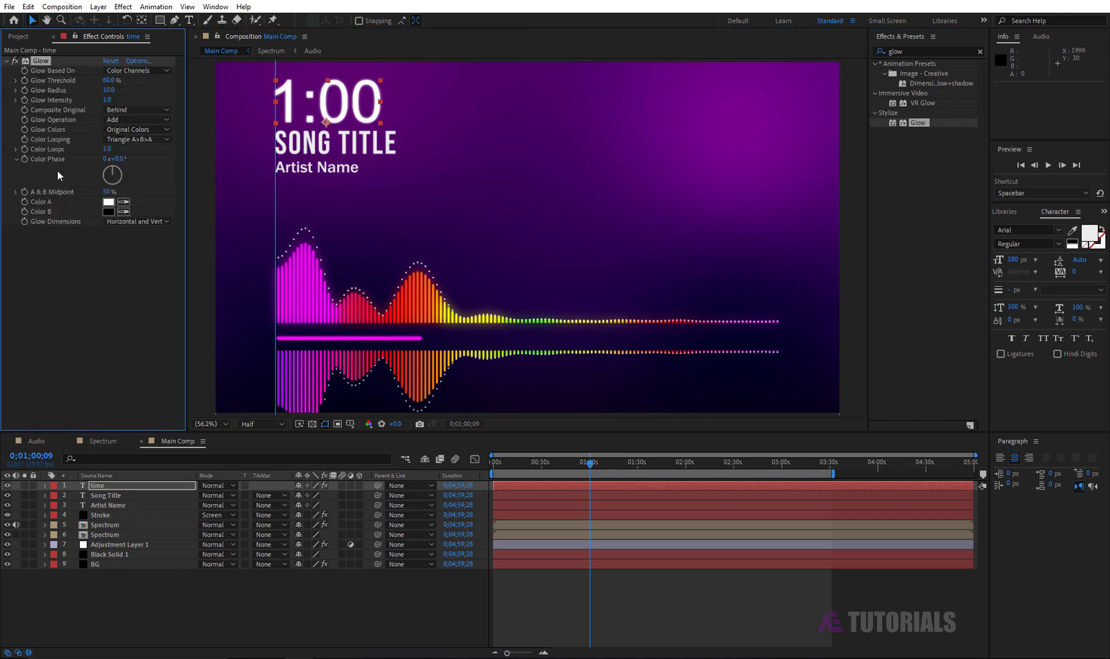
pyautogui.moveTo(924, 125)
pyautogui.mouseDown()
pyautogui.moveTo(147, 479)
pyautogui.moveTo(124, 511)
pyautogui.mouseUp()
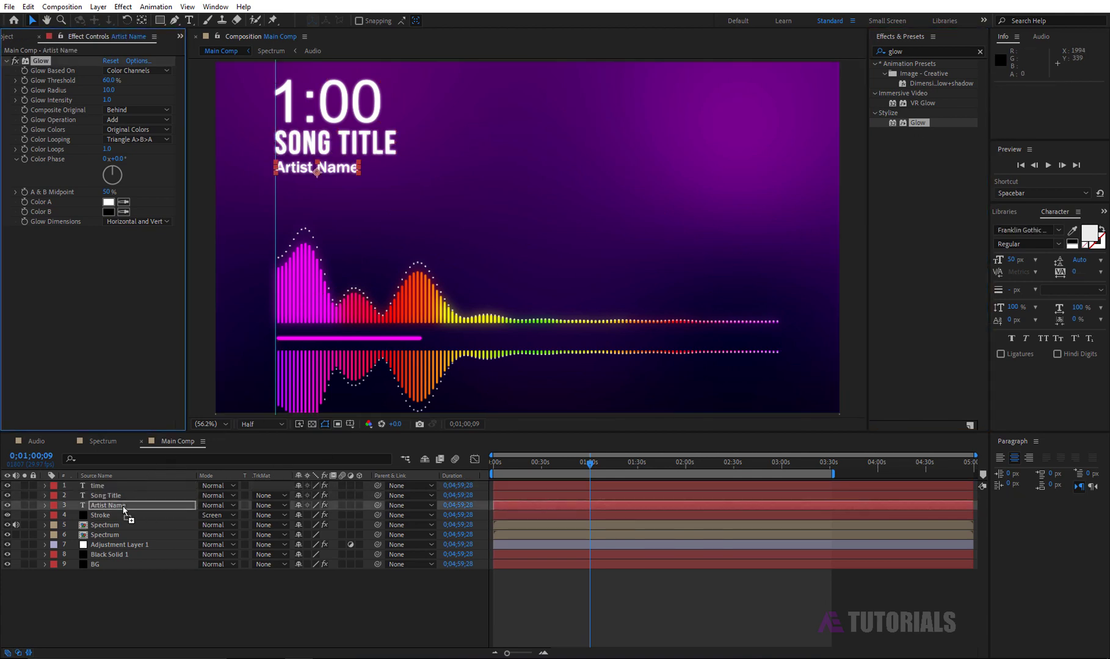
pyautogui.click(275, 228)
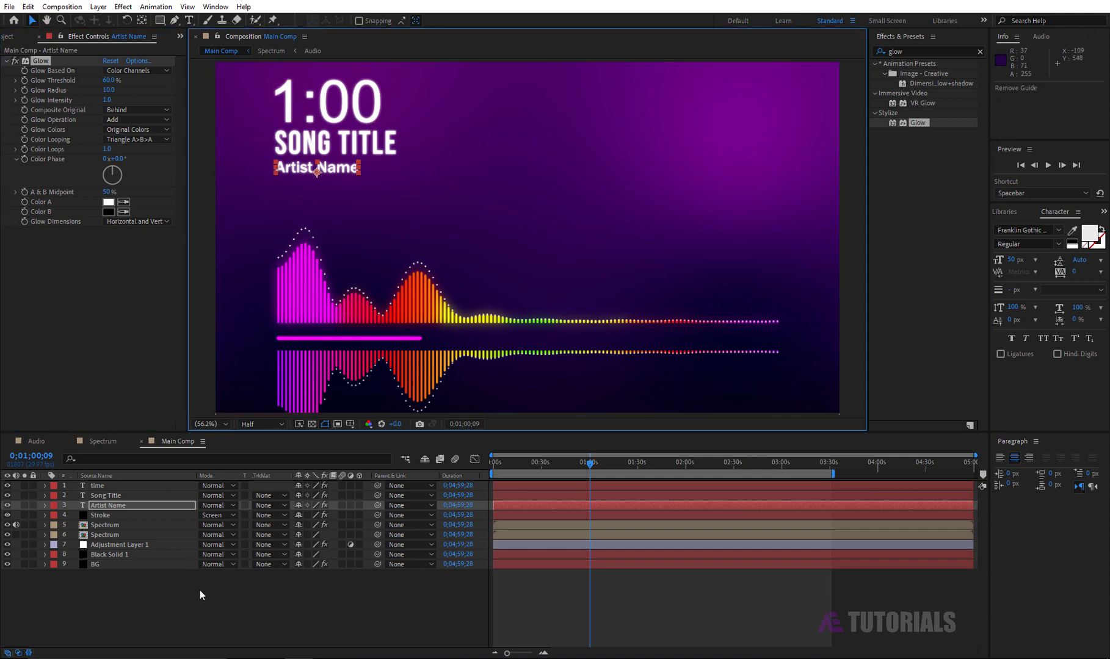
pyautogui.click(232, 588)
pyautogui.moveTo(572, 477); pyautogui.dragTo(486, 472)
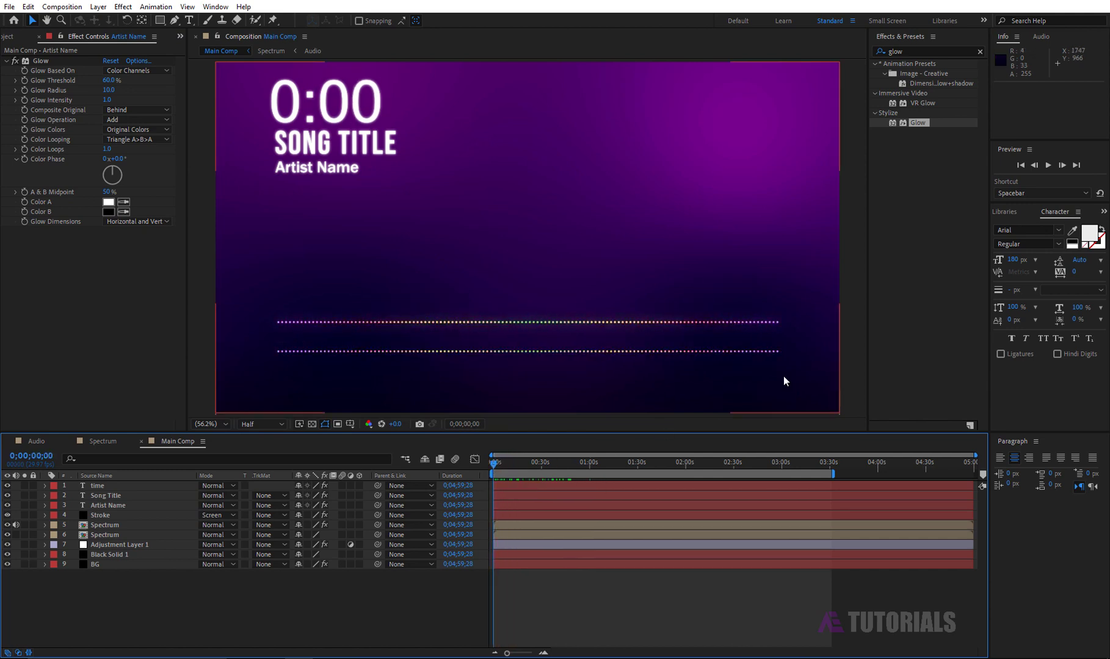
# Change the Preview shortcut from Spacebar and play the Main Comp preview
pyautogui.click(1043, 197)
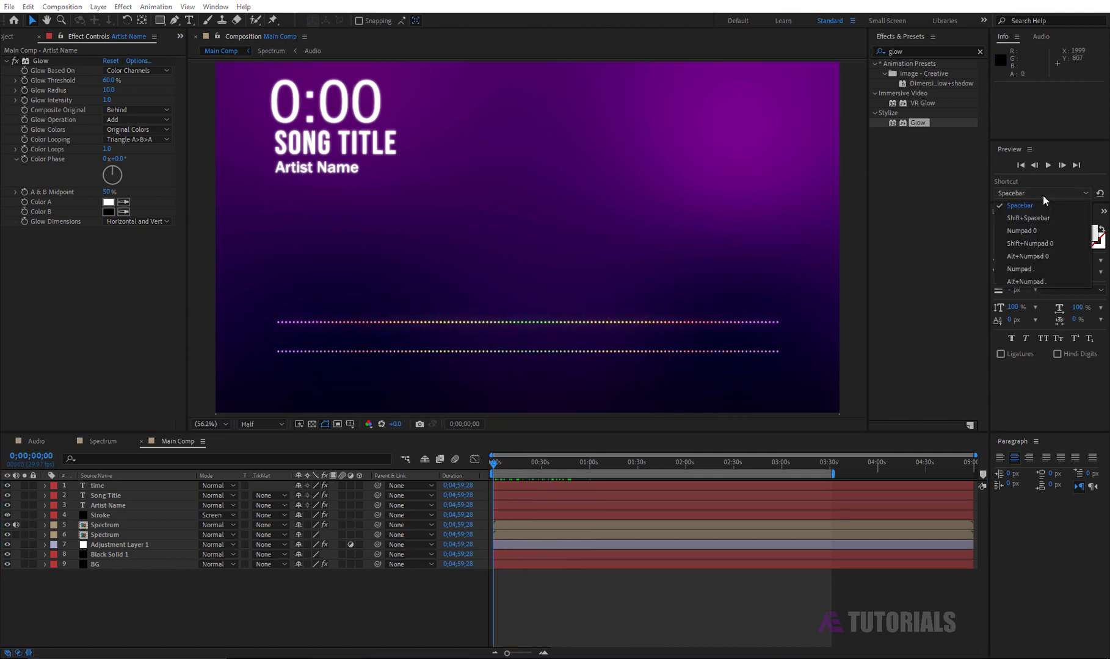
pyautogui.click(1041, 244)
pyautogui.click(1048, 165)
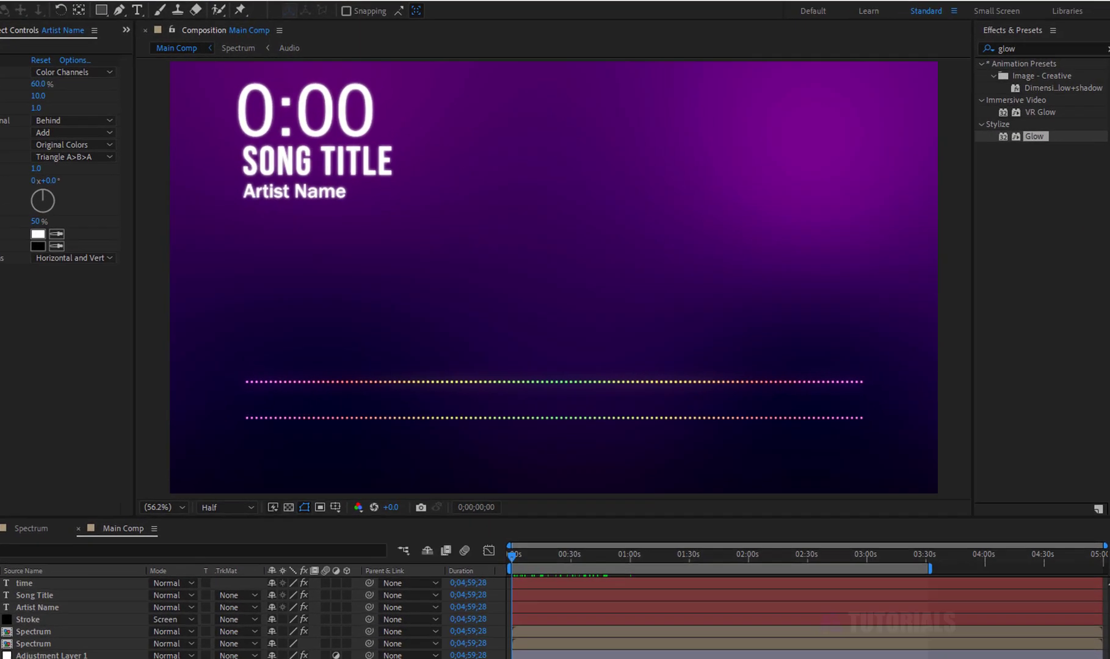